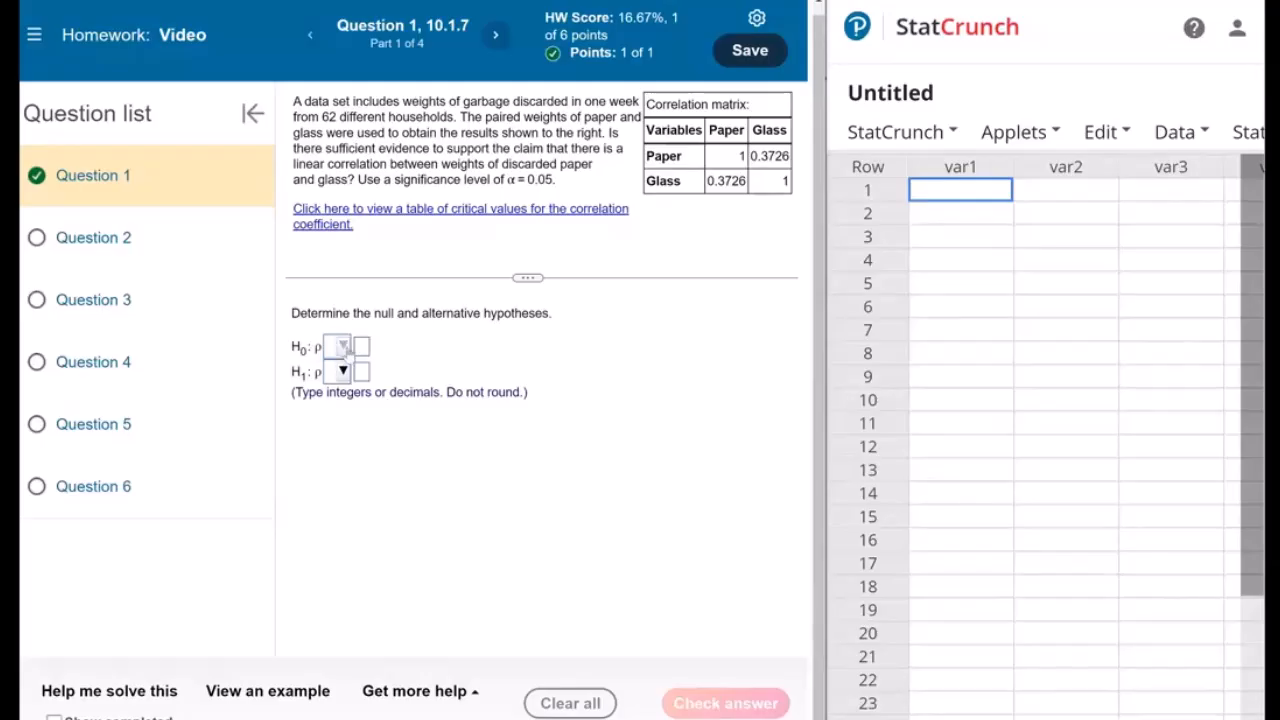
Enter the hypotheses H0: ρ = 0 and H1: ρ ≠ 0, then submit this part of the answer
click(343, 347)
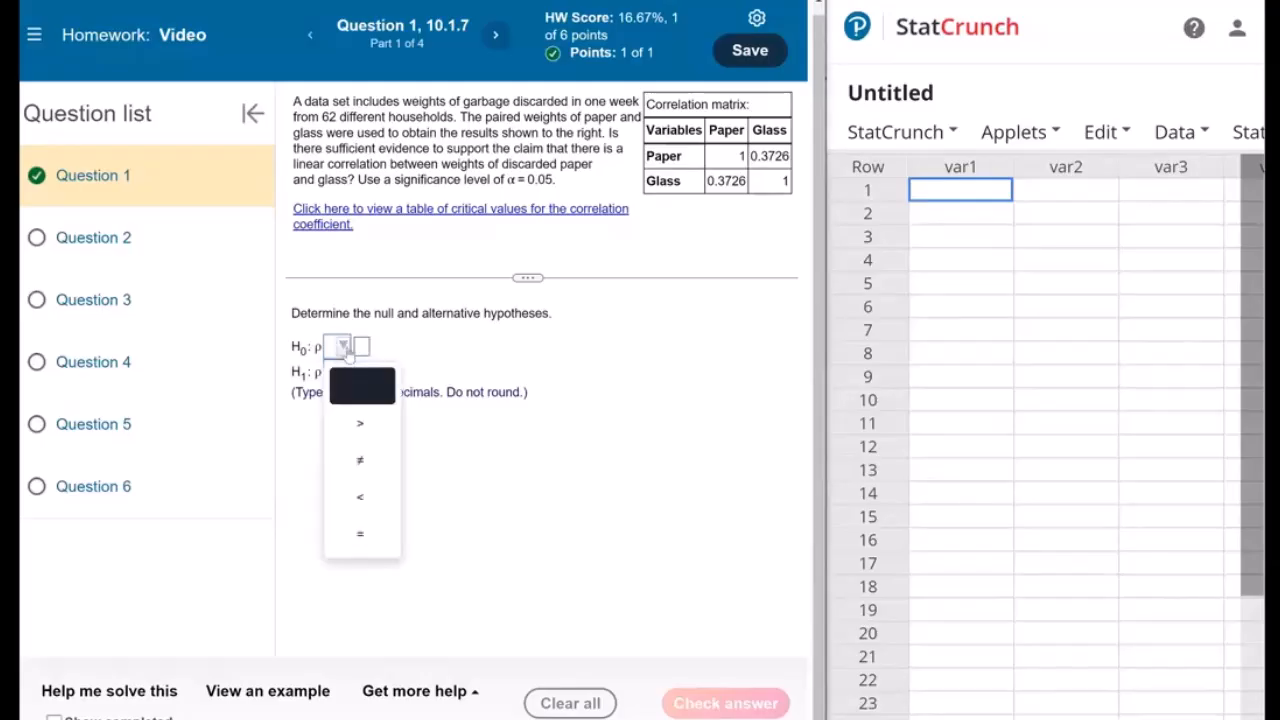
click(362, 537)
text(0)
click(343, 371)
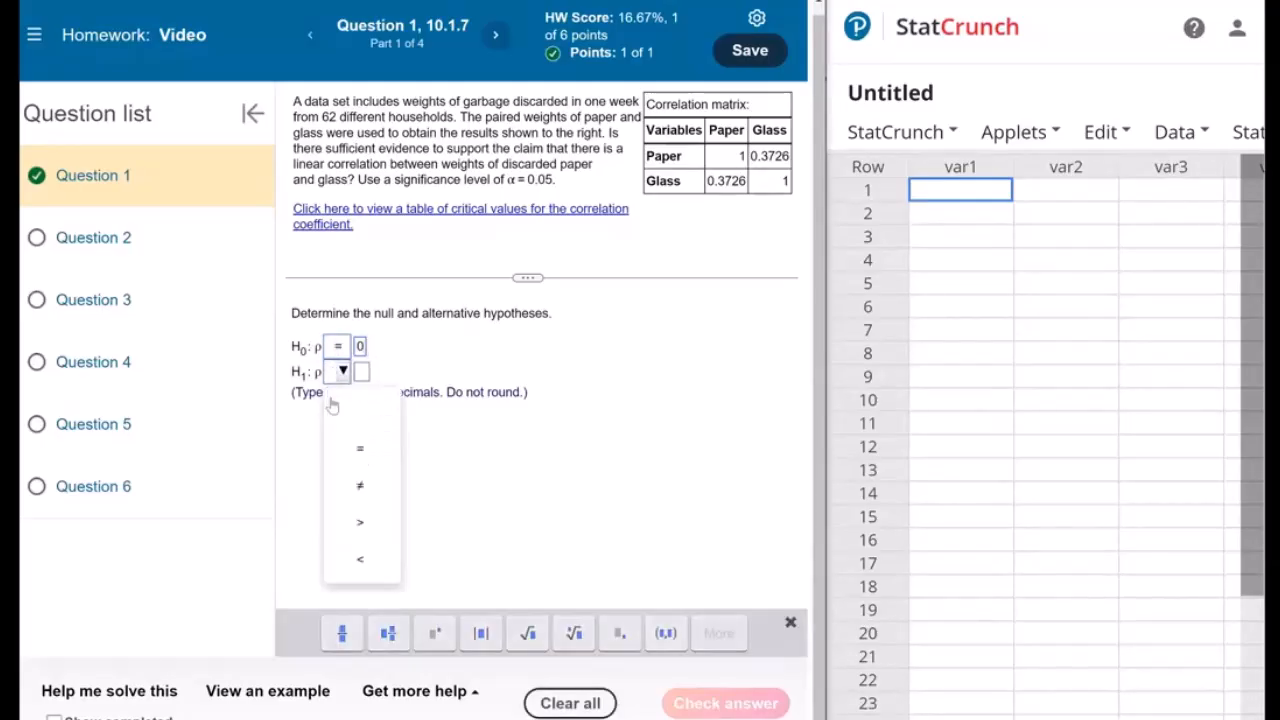
click(355, 486)
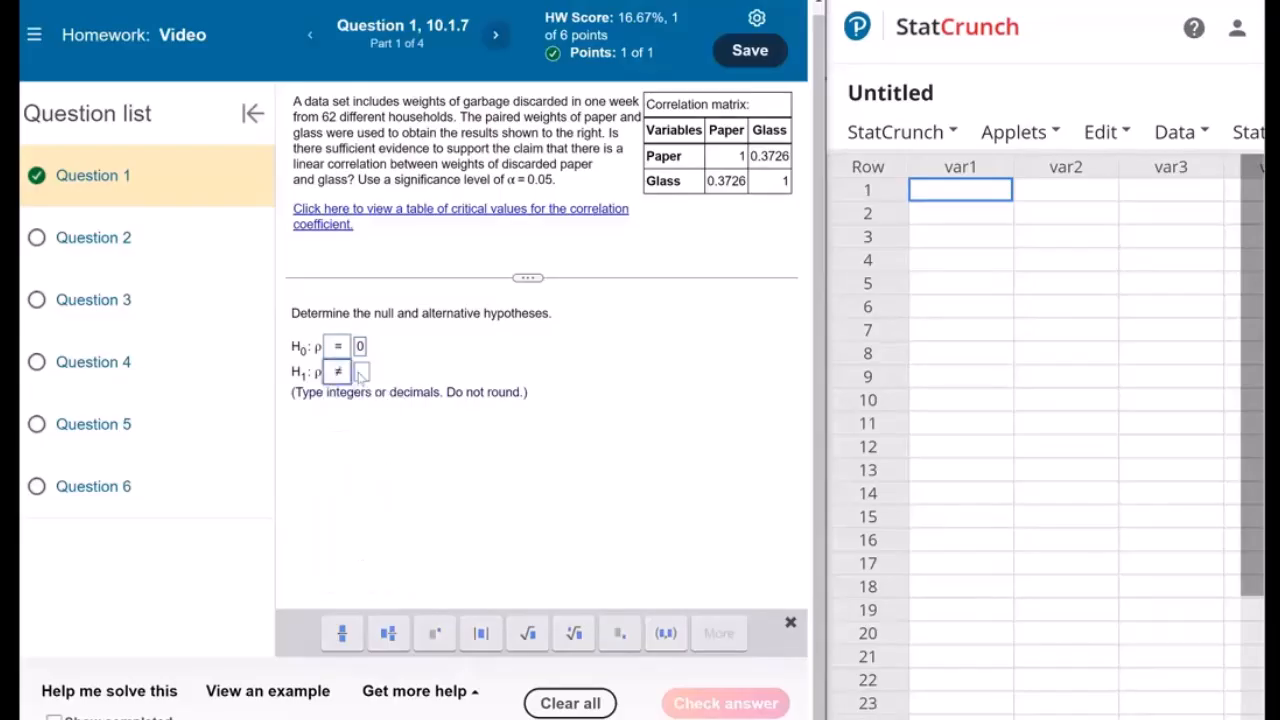
text(0)
key(Return)
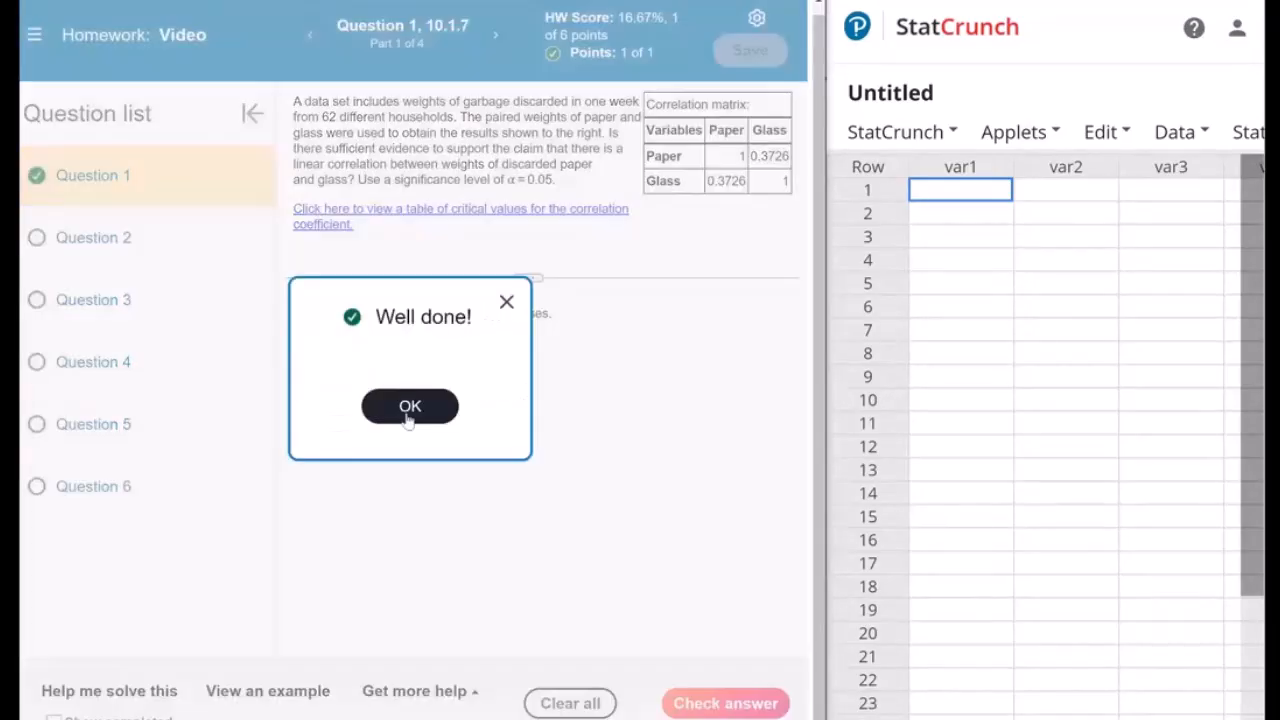
click(409, 406)
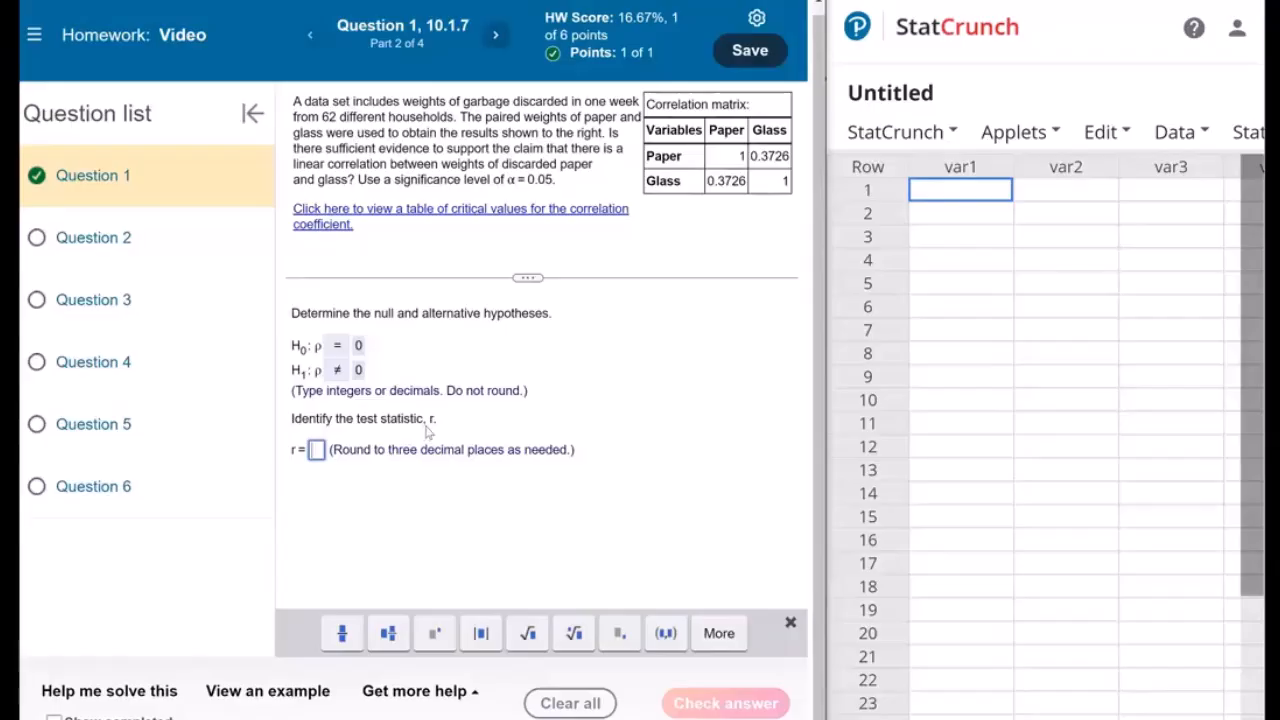
Enter the test statistic r = 0.373, taken from the correlation matrix and rounded to three decimals, and submit it
click(713, 185)
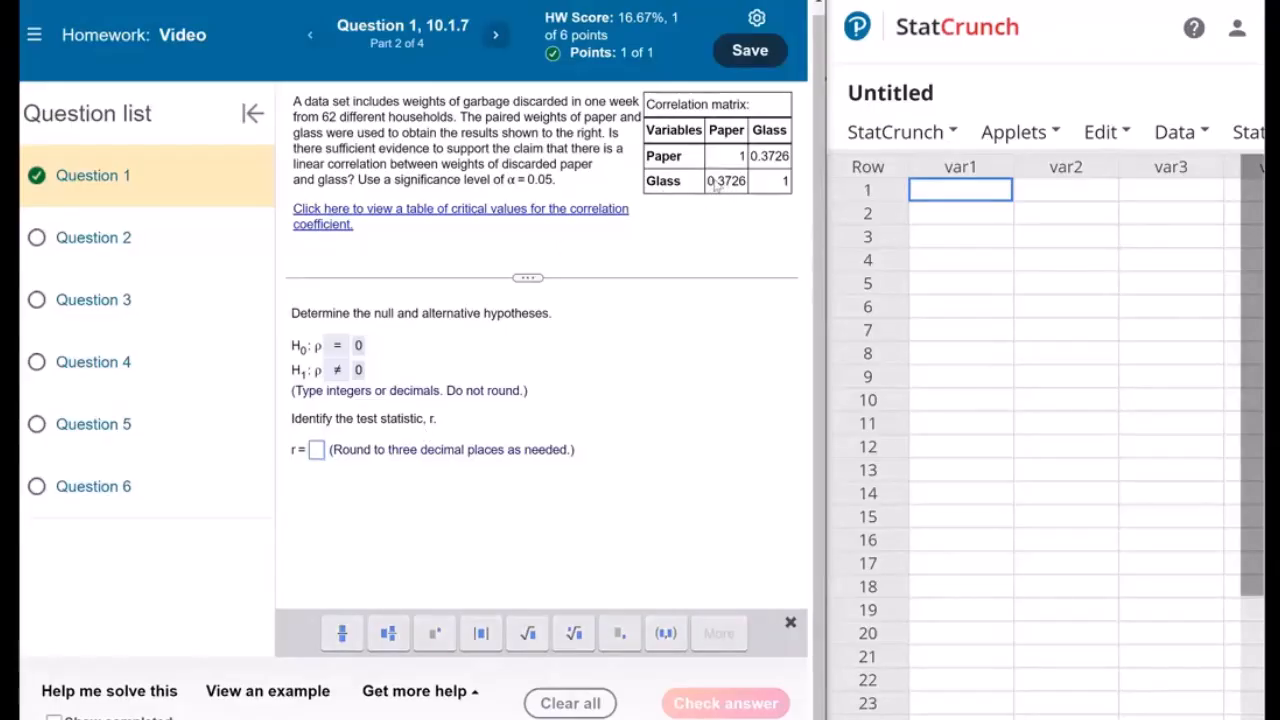
click(316, 451)
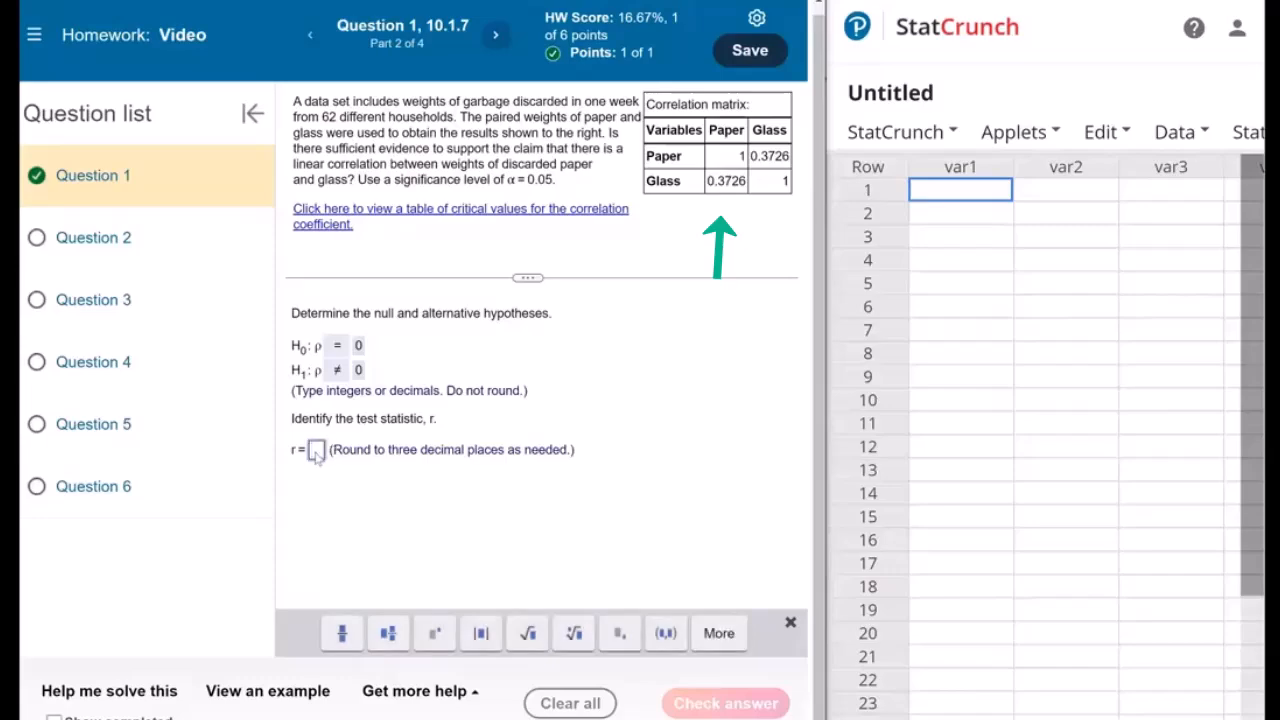
text(0.)
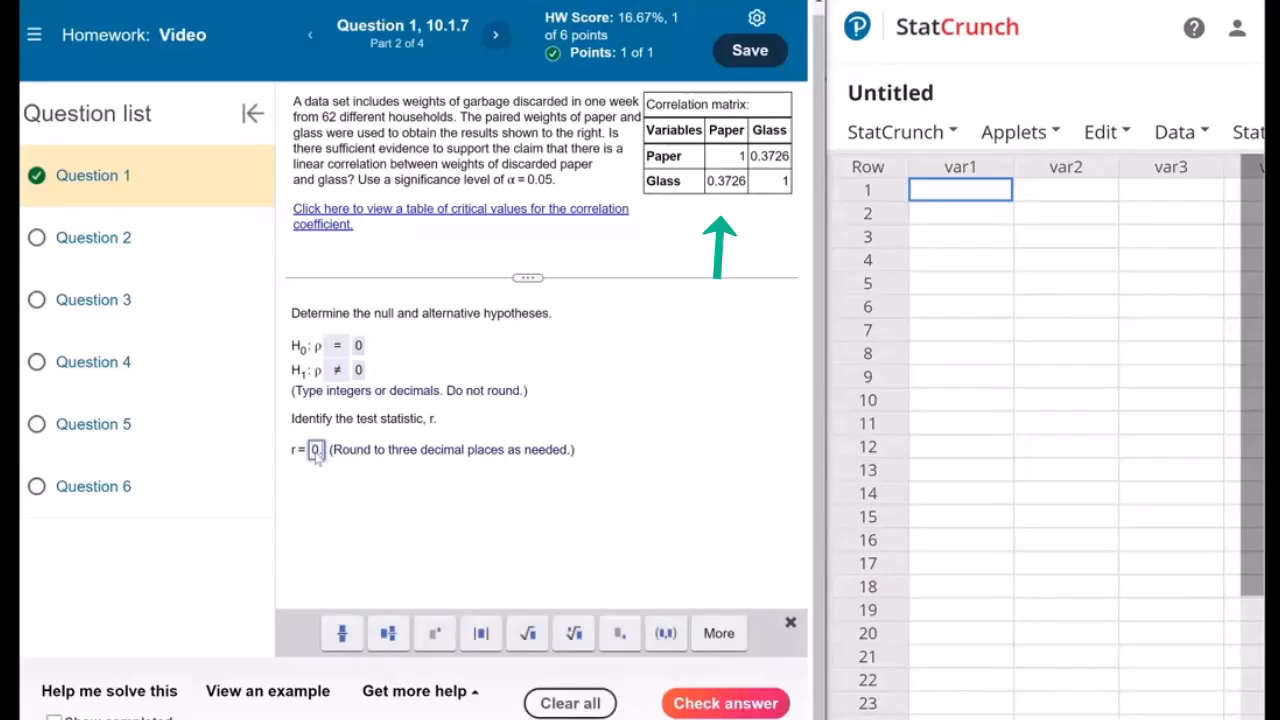
text(373)
key(Return)
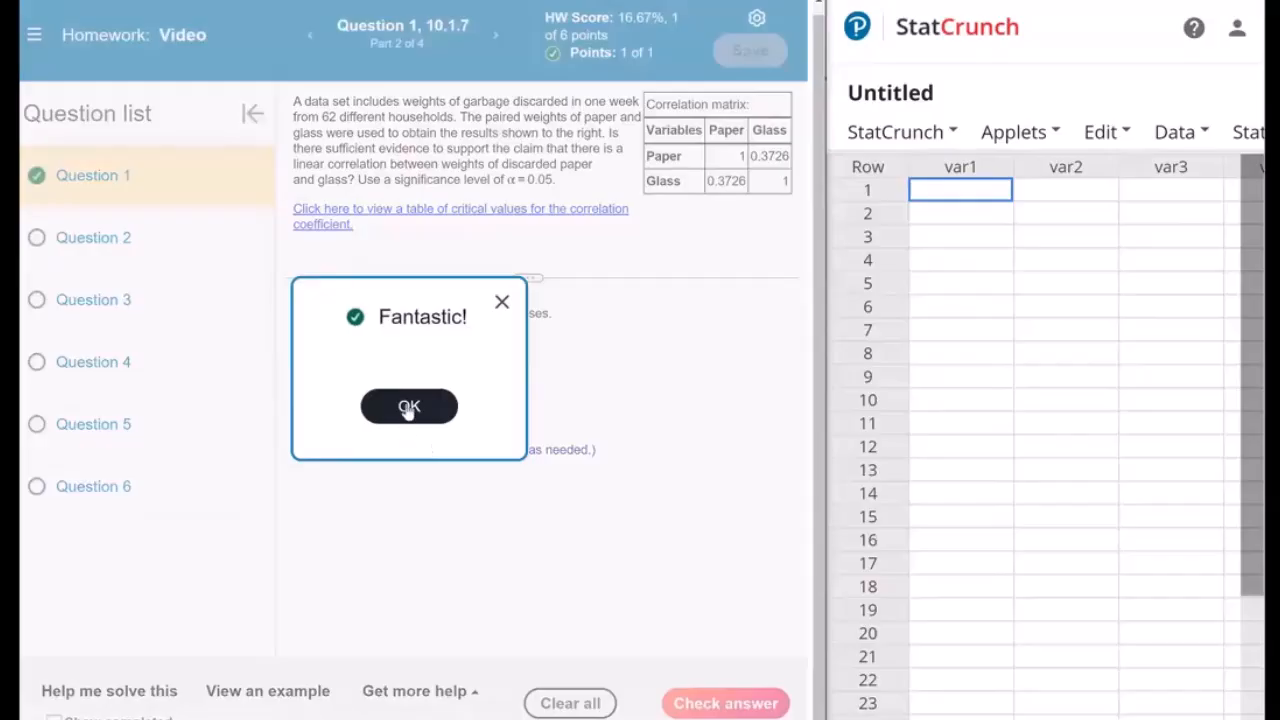
click(408, 408)
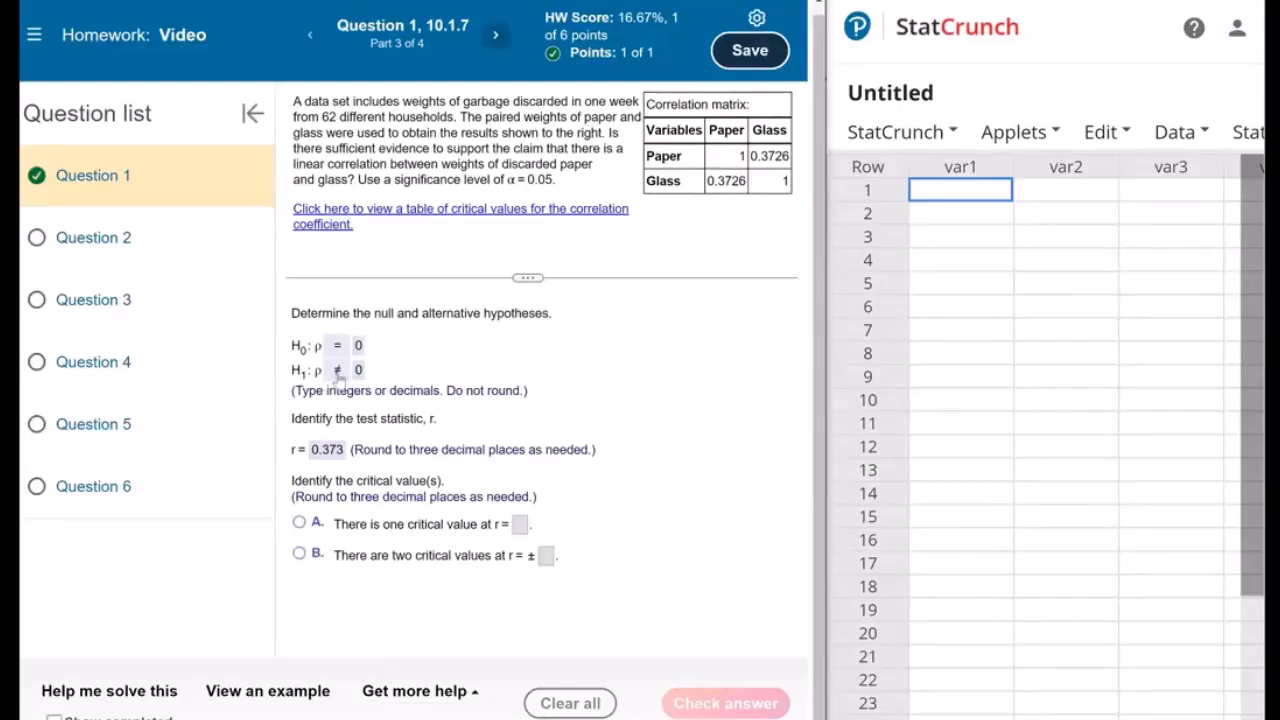
Consult the table of critical values at α = .05 for the sample size closest to 62, and close it
click(440, 210)
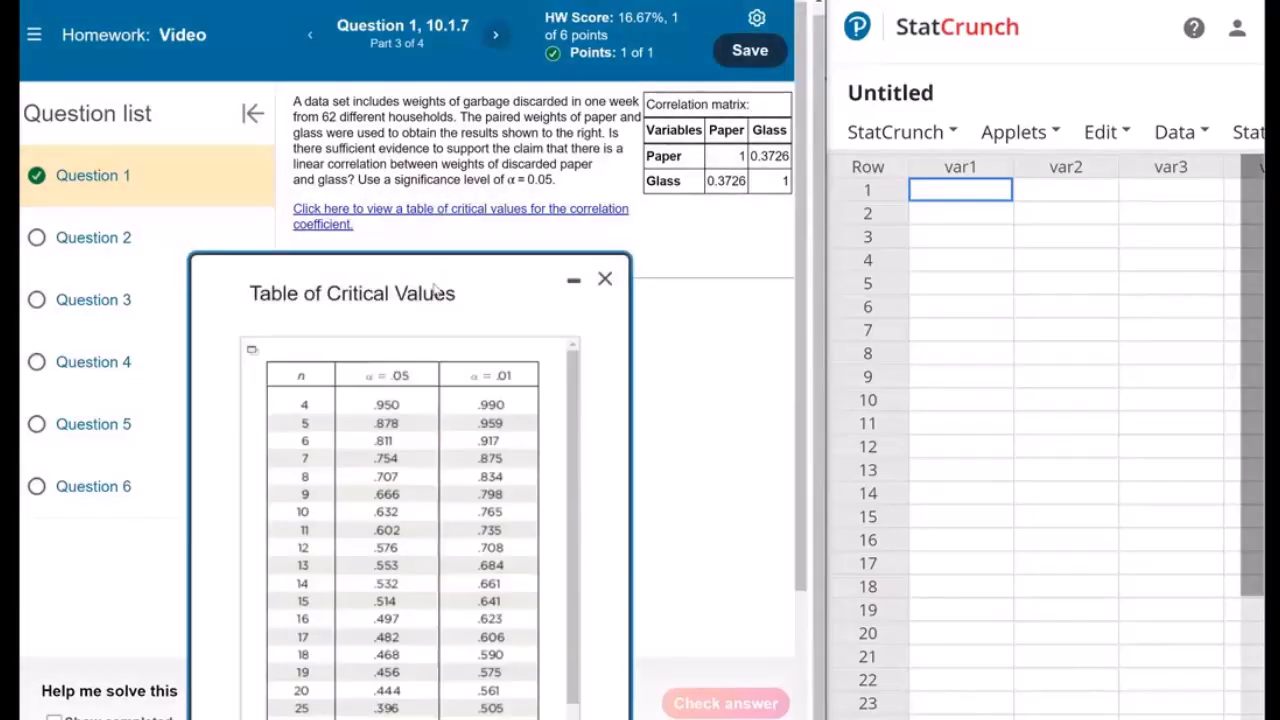
drag(438, 278, 565, 145)
scroll(474, 545, down, 2)
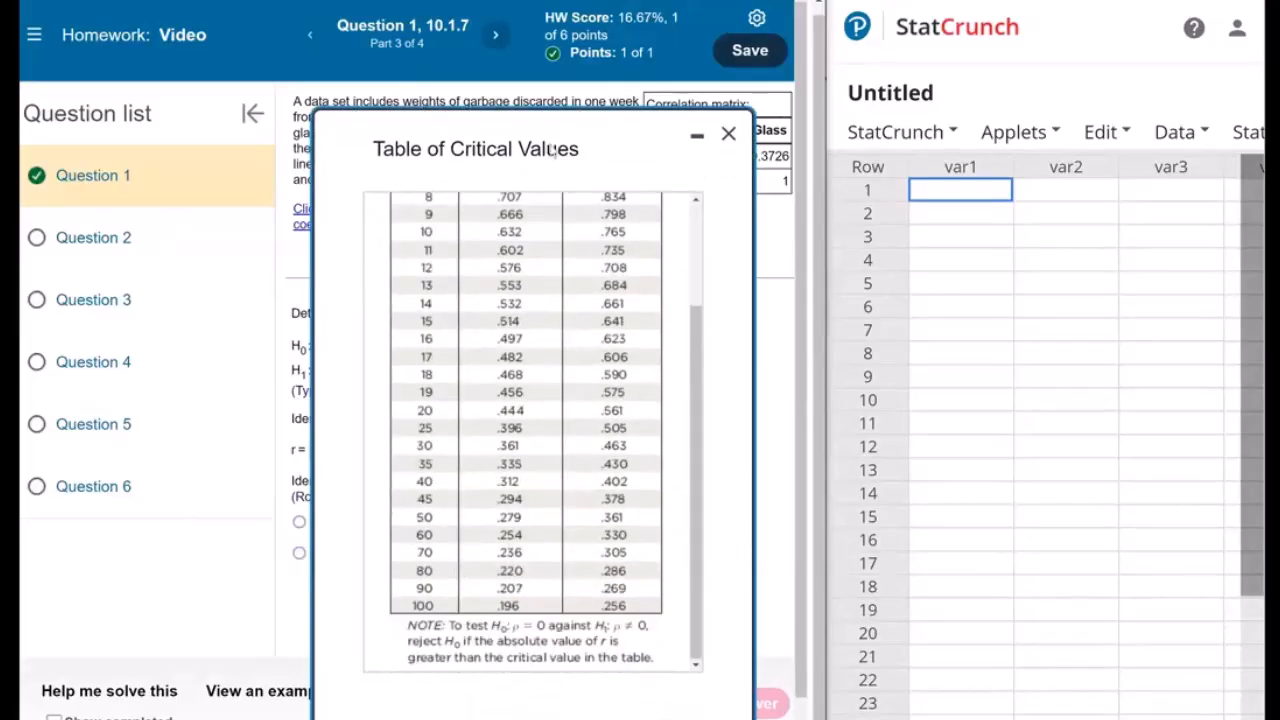
mouse_move(557, 137)
mouse_down()
mouse_move(562, 284)
mouse_move(566, 124)
mouse_up()
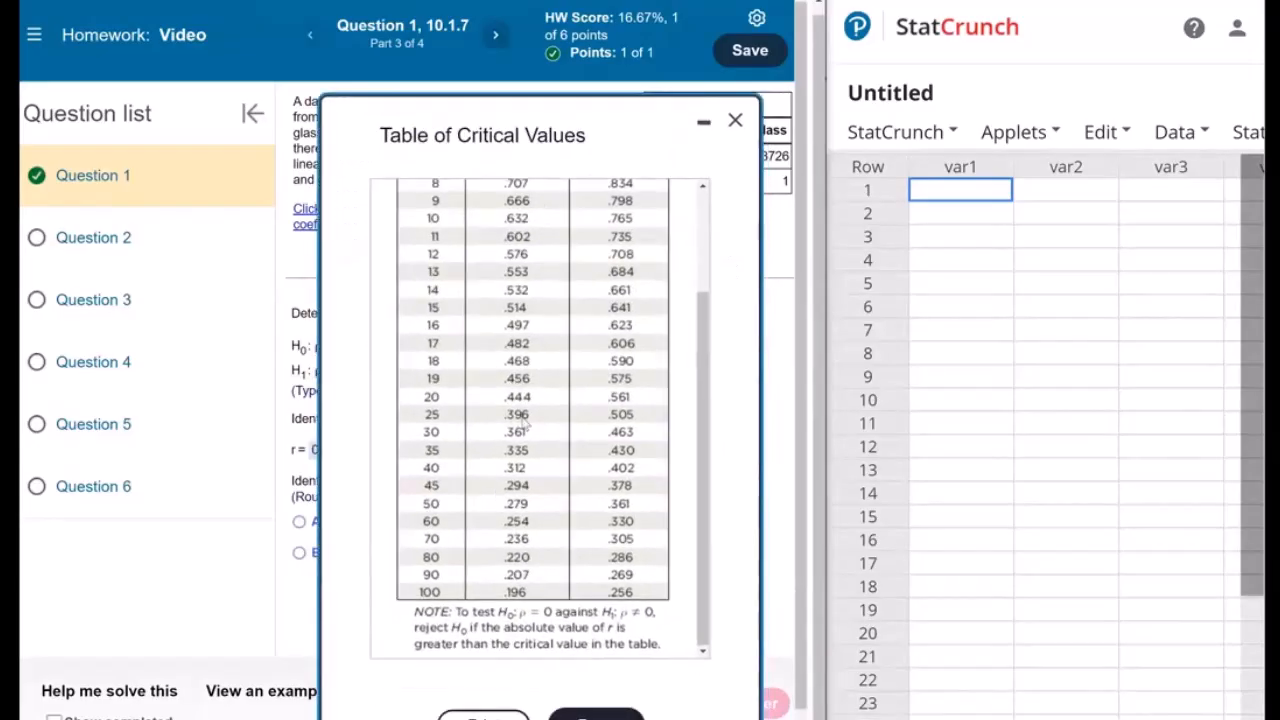
scroll(523, 425, up, 3)
scroll(523, 425, down, 3)
click(596, 714)
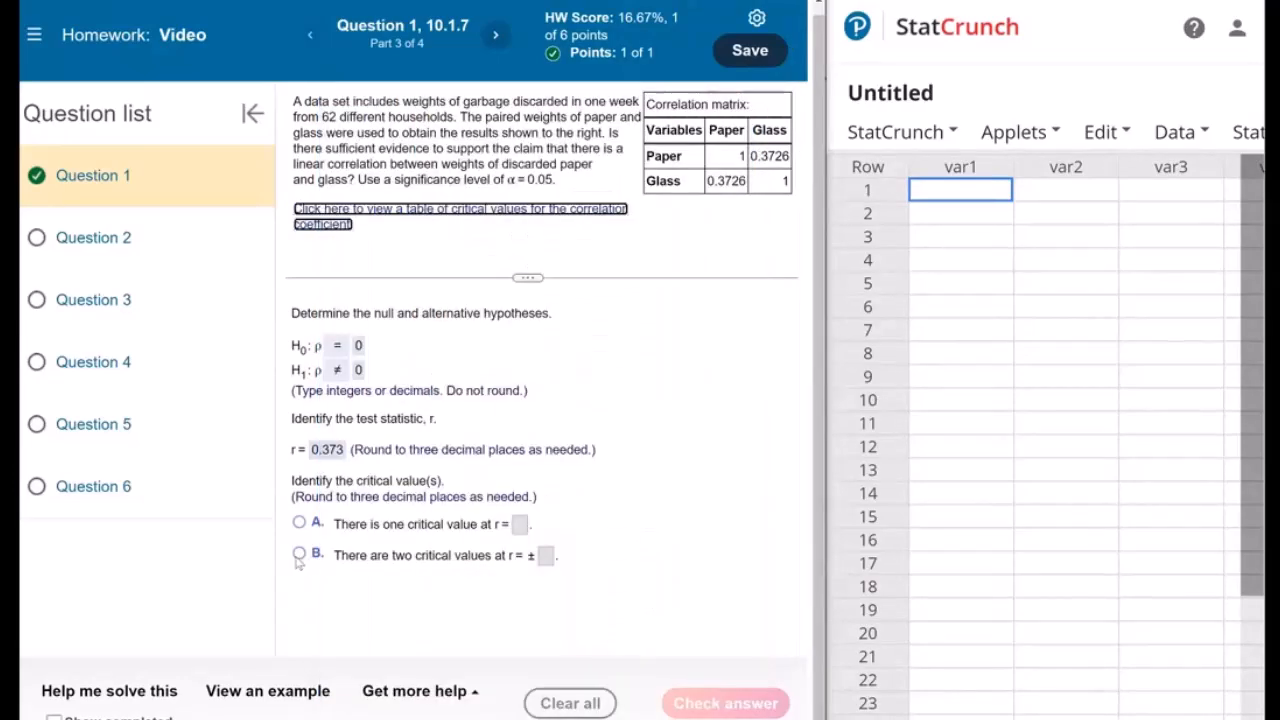
Answer that there are two critical values at r = ± .254 and submit this part
click(300, 560)
click(547, 555)
text(.254)
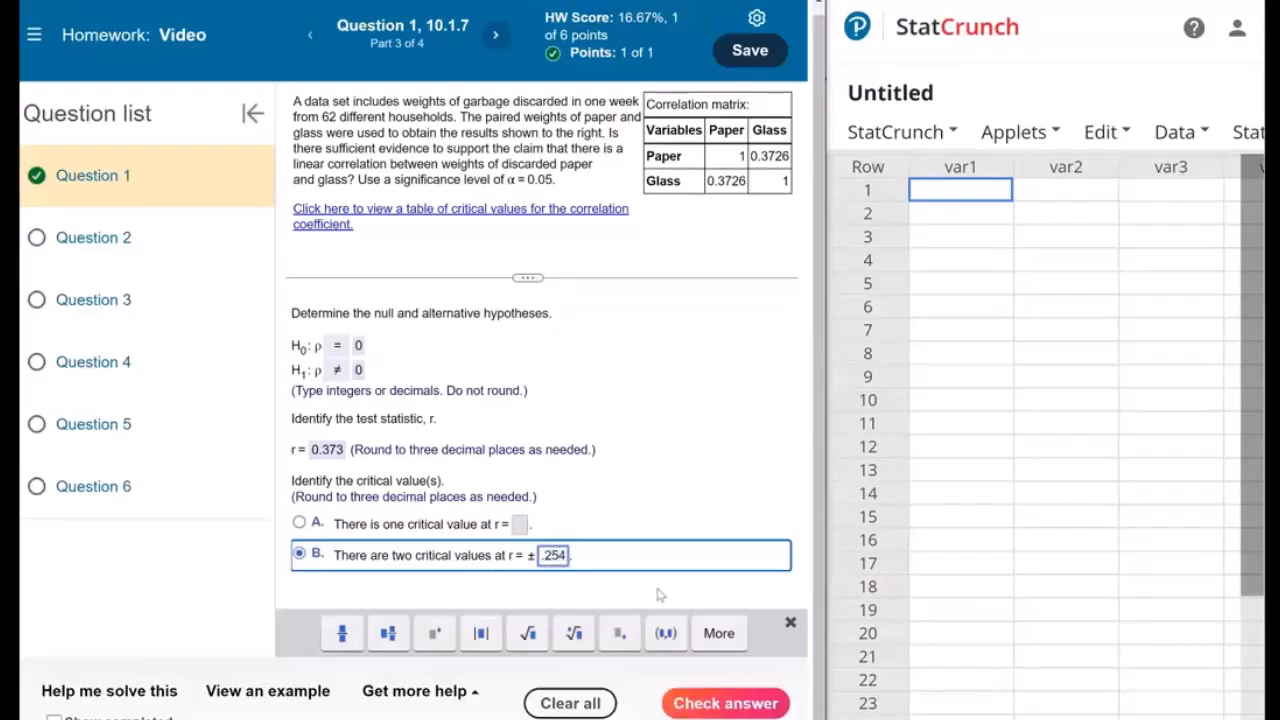
click(697, 702)
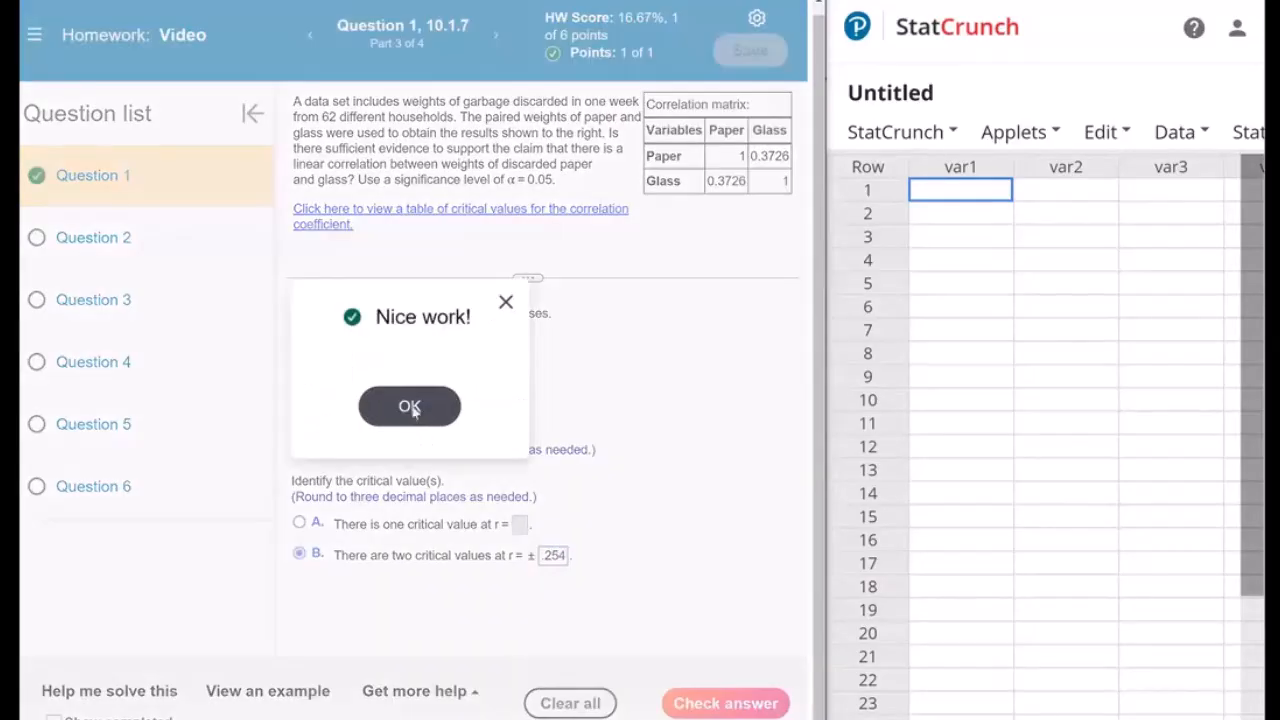
click(412, 410)
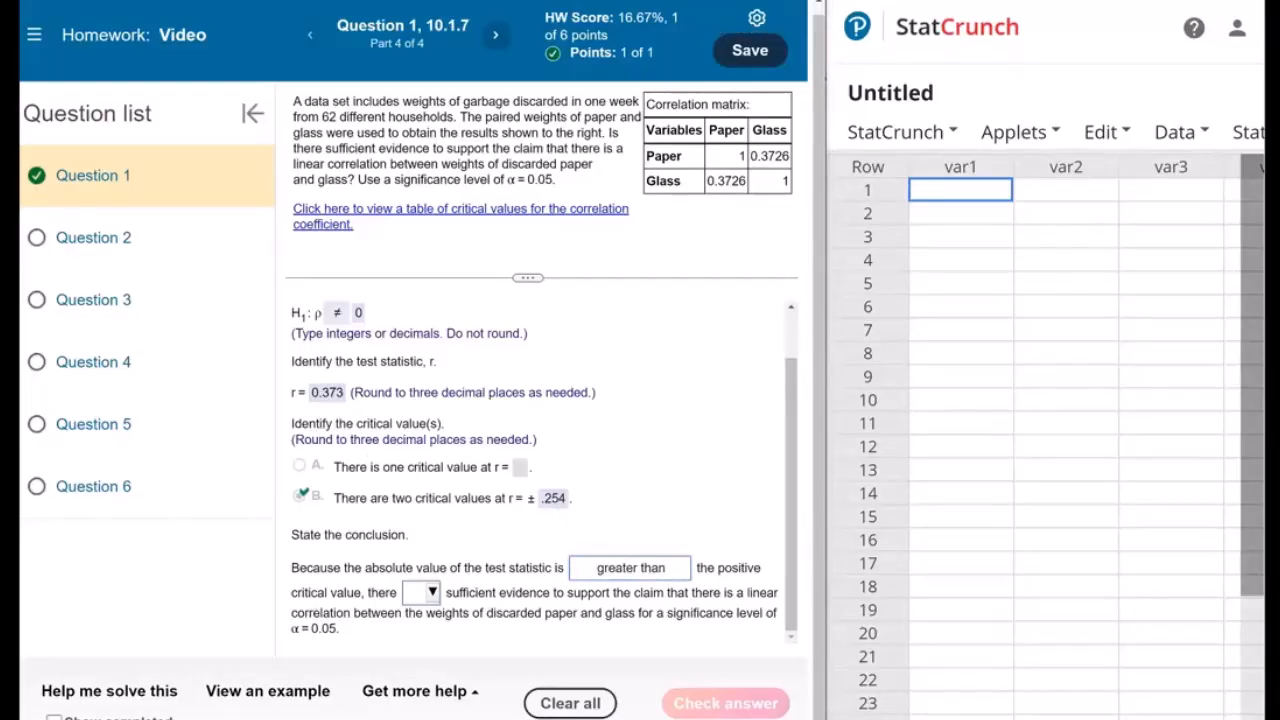
Draw a bell curve beside the answers, marking the two critical positions and labelling them -.254 and .254
mouse_move(636, 340)
mouse_down()
mouse_move(706, 300)
mouse_move(764, 375)
mouse_up()
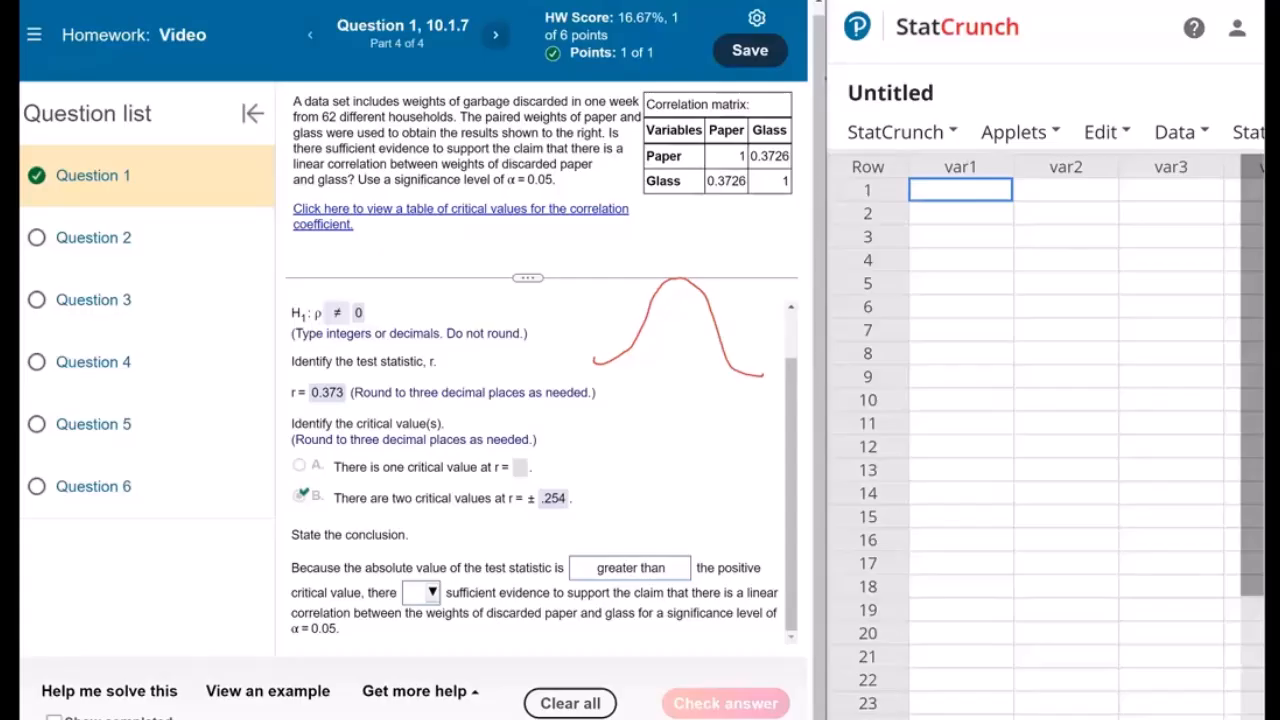
drag(720, 350, 721, 368)
mouse_move(639, 334)
mouse_down()
mouse_move(646, 390)
mouse_move(668, 379)
mouse_move(678, 391)
mouse_up()
drag(675, 376, 675, 400)
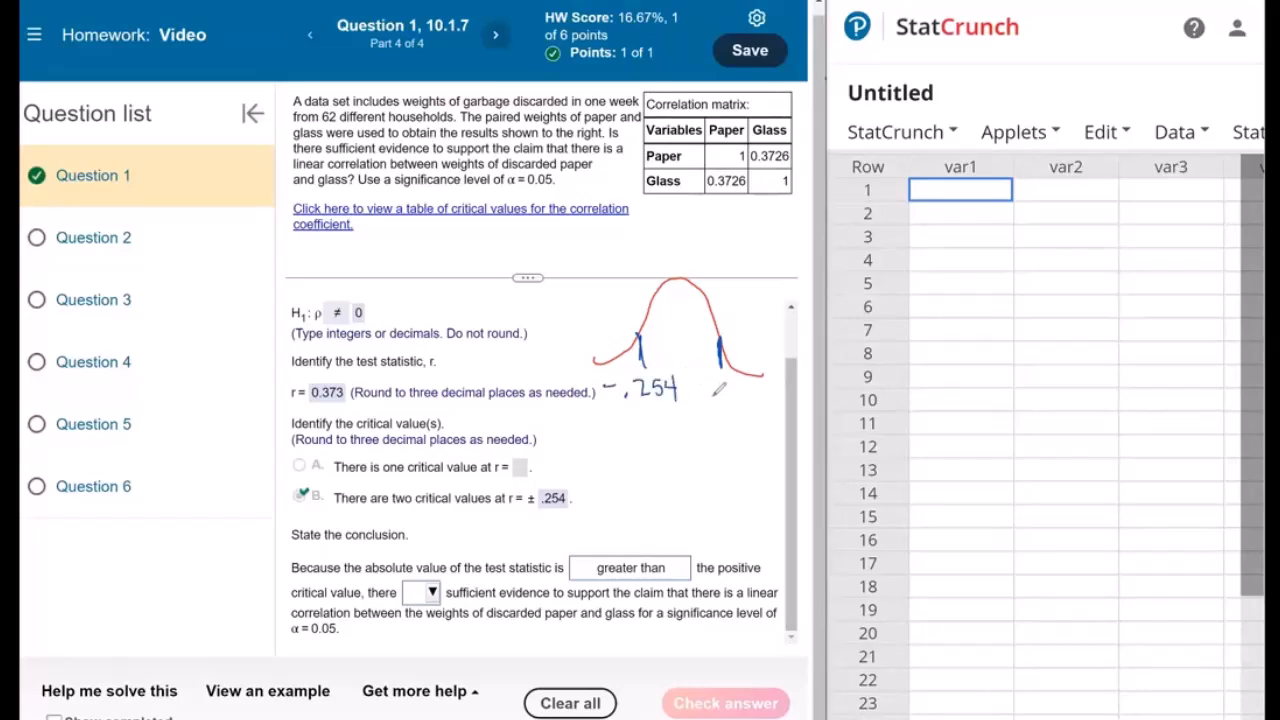
mouse_move(738, 380)
mouse_down()
mouse_move(734, 394)
mouse_move(752, 389)
mouse_up()
drag(749, 378, 749, 398)
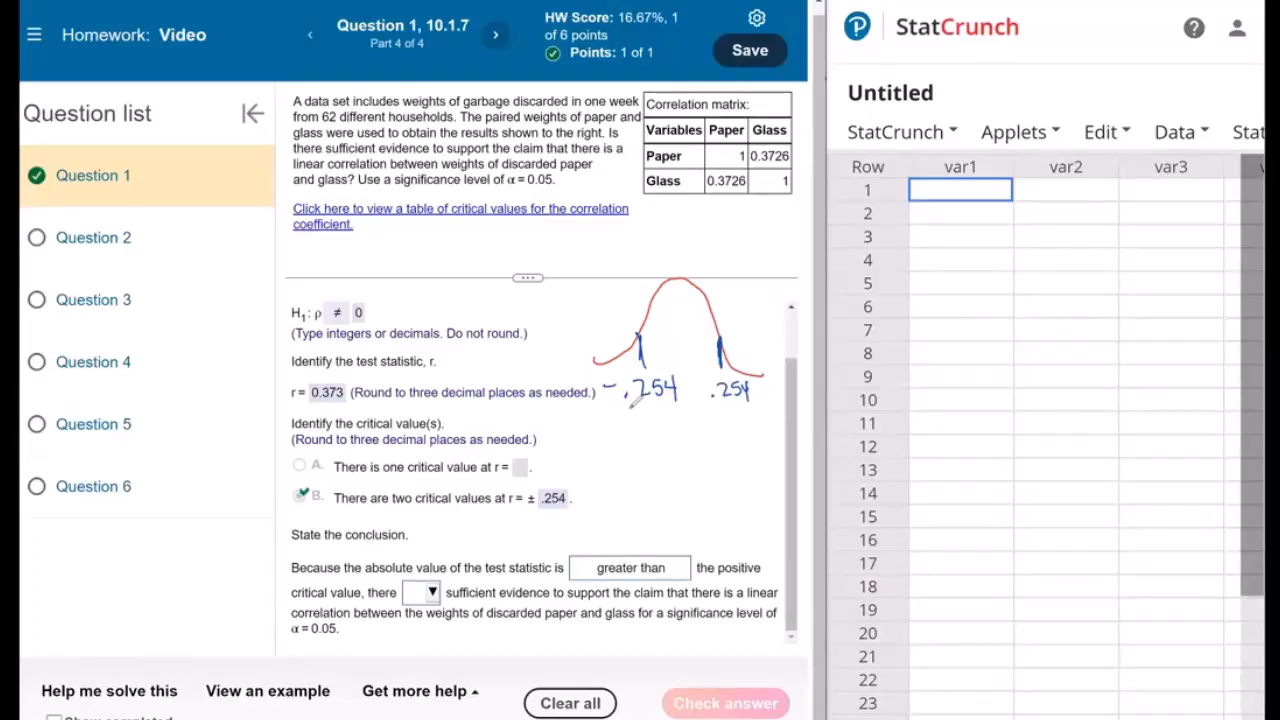
Underline both critical values on the bell curve sketch and label each one C.V
drag(625, 408, 661, 407)
drag(712, 405, 747, 404)
mouse_move(637, 426)
mouse_down()
mouse_move(634, 438)
mouse_move(760, 432)
mouse_up()
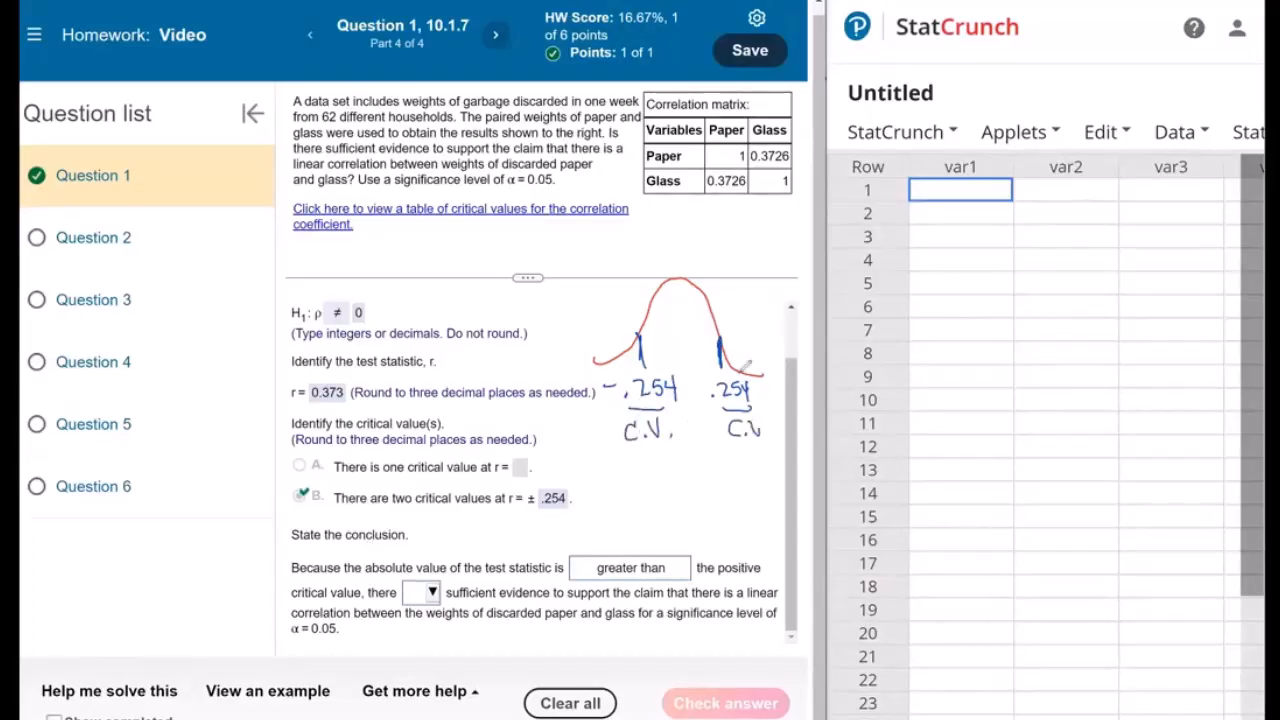
click(775, 430)
Mark the test statistic r in the right tail of the sketch and label both tails Reject with outward arrows
drag(740, 338, 740, 370)
drag(735, 320, 762, 363)
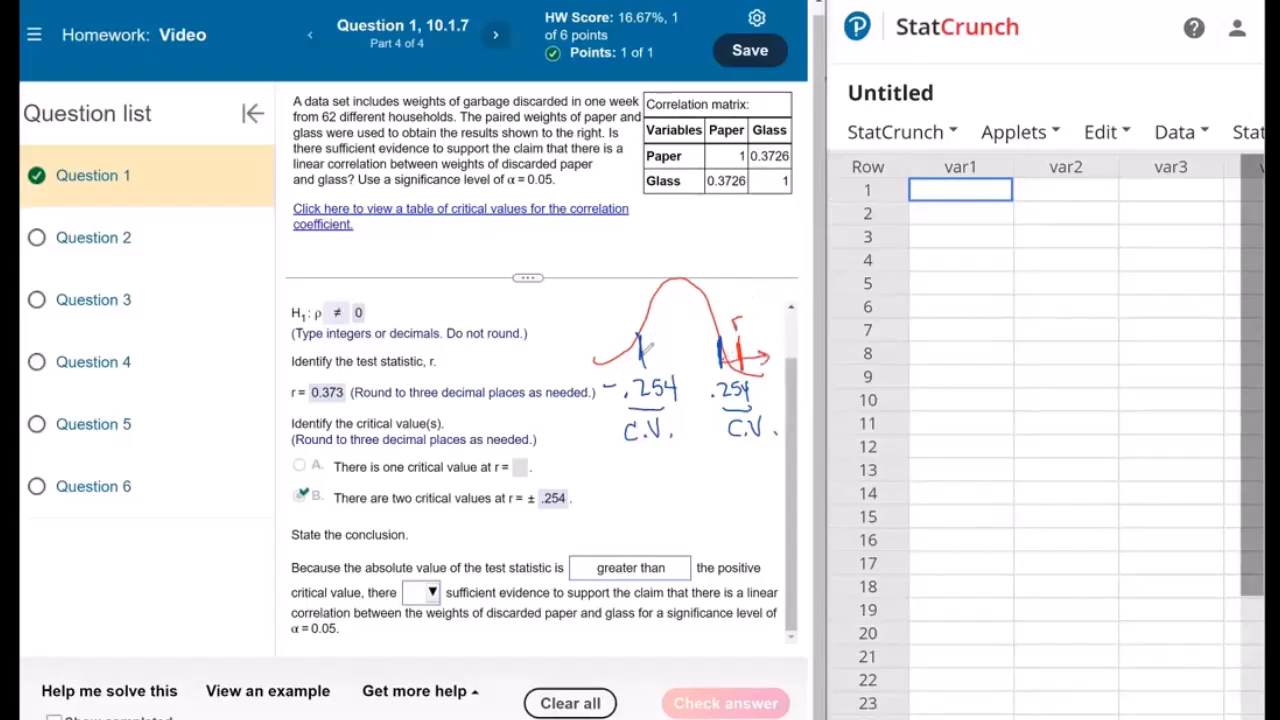
mouse_move(641, 356)
mouse_down()
mouse_move(608, 361)
mouse_move(630, 306)
mouse_up()
drag(755, 330, 800, 268)
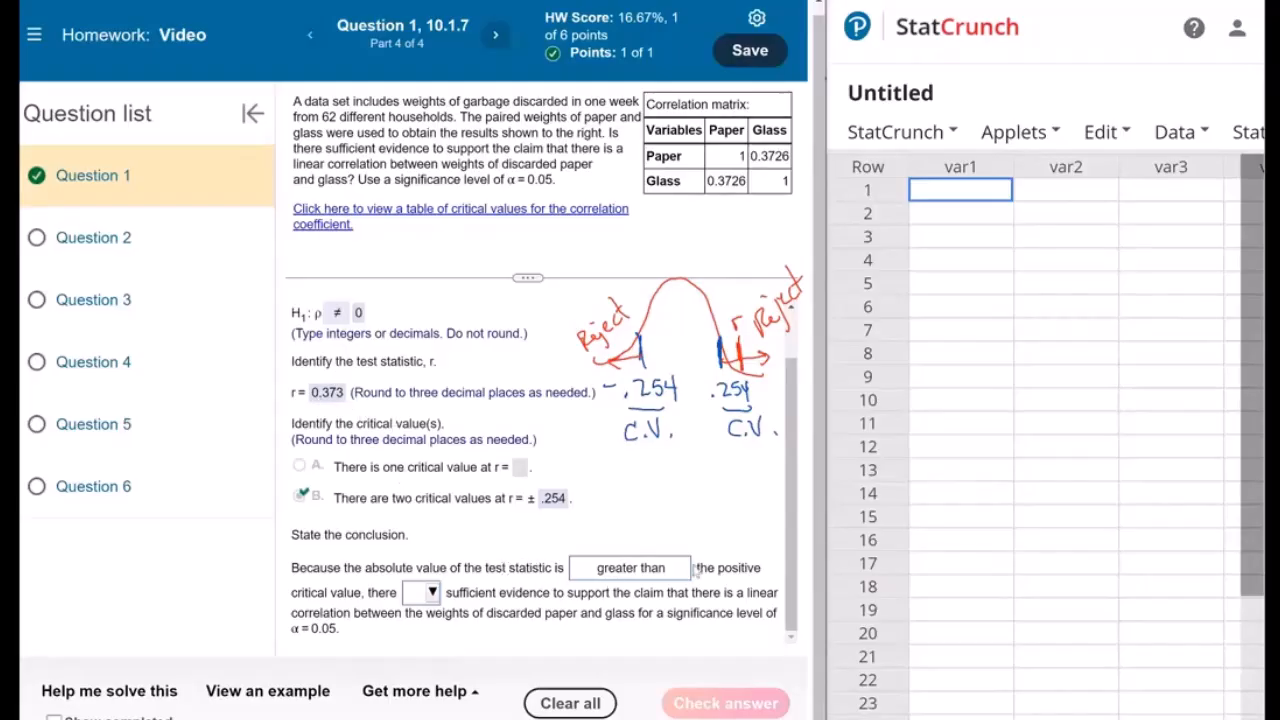
Complete the conclusion by stating that there "is" sufficient evidence, submit it, and continue to Question 2
click(433, 593)
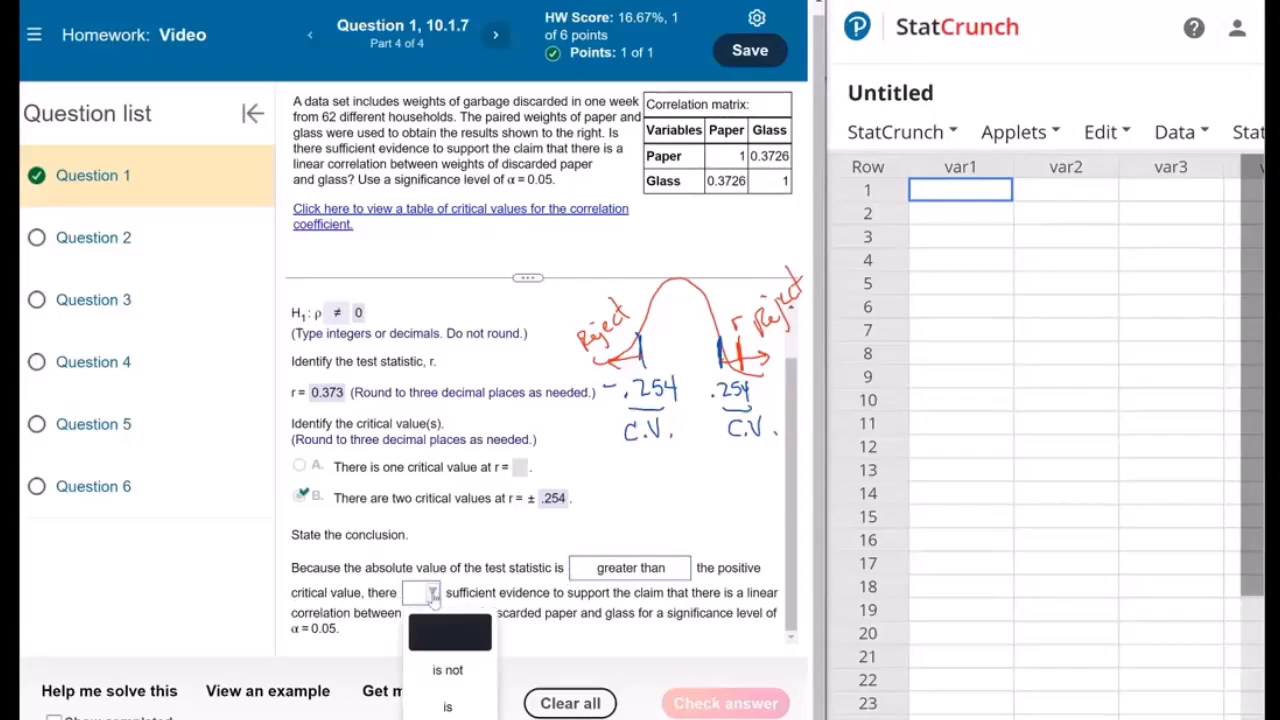
click(448, 706)
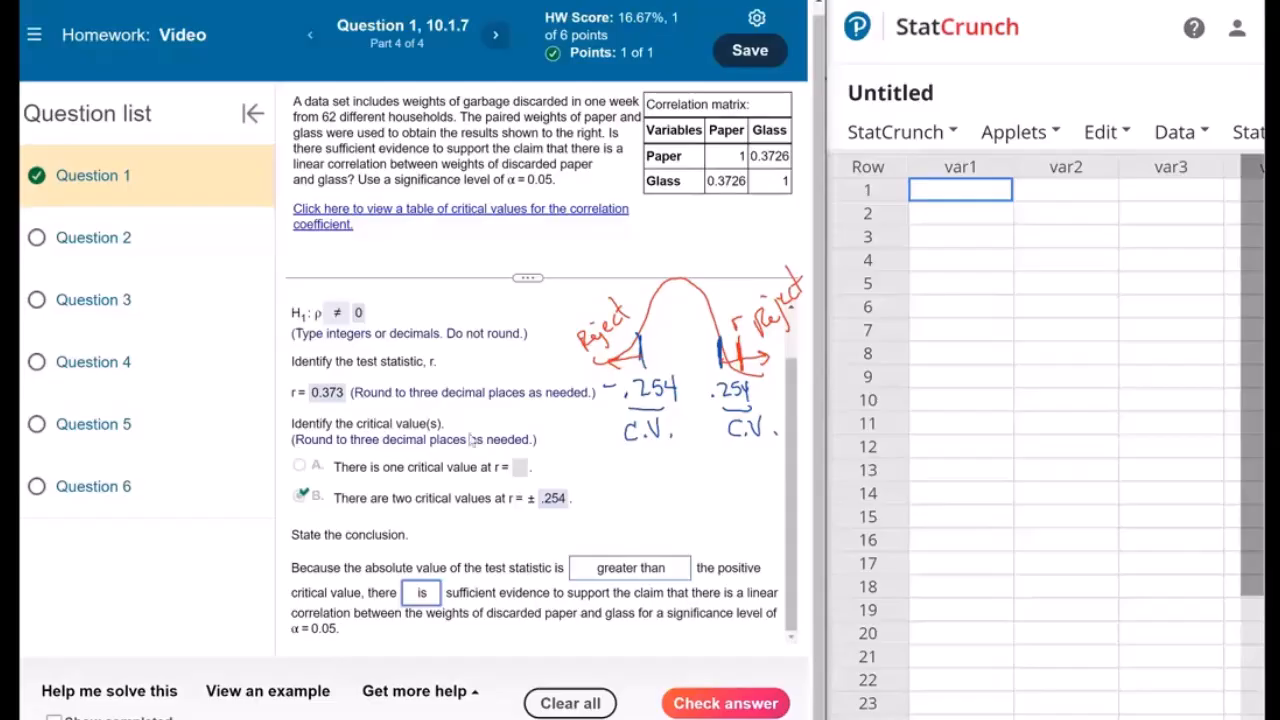
scroll(470, 440, up, 1)
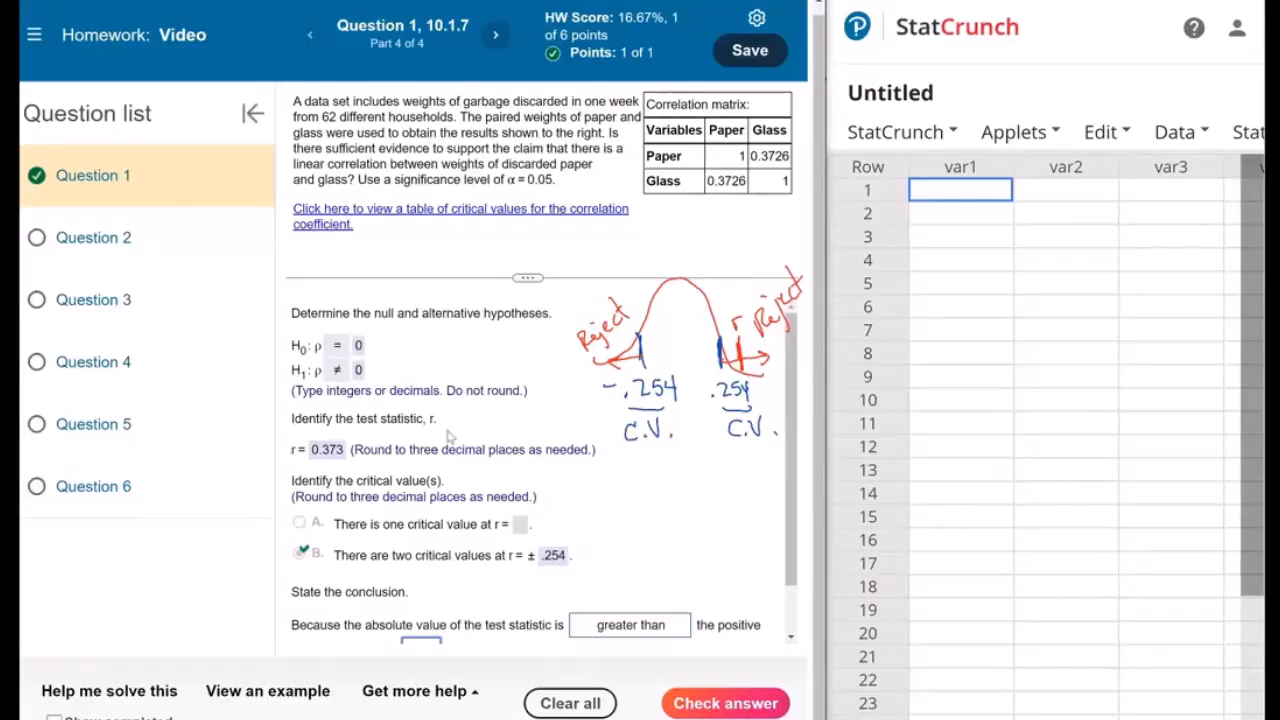
scroll(606, 508, down, 1)
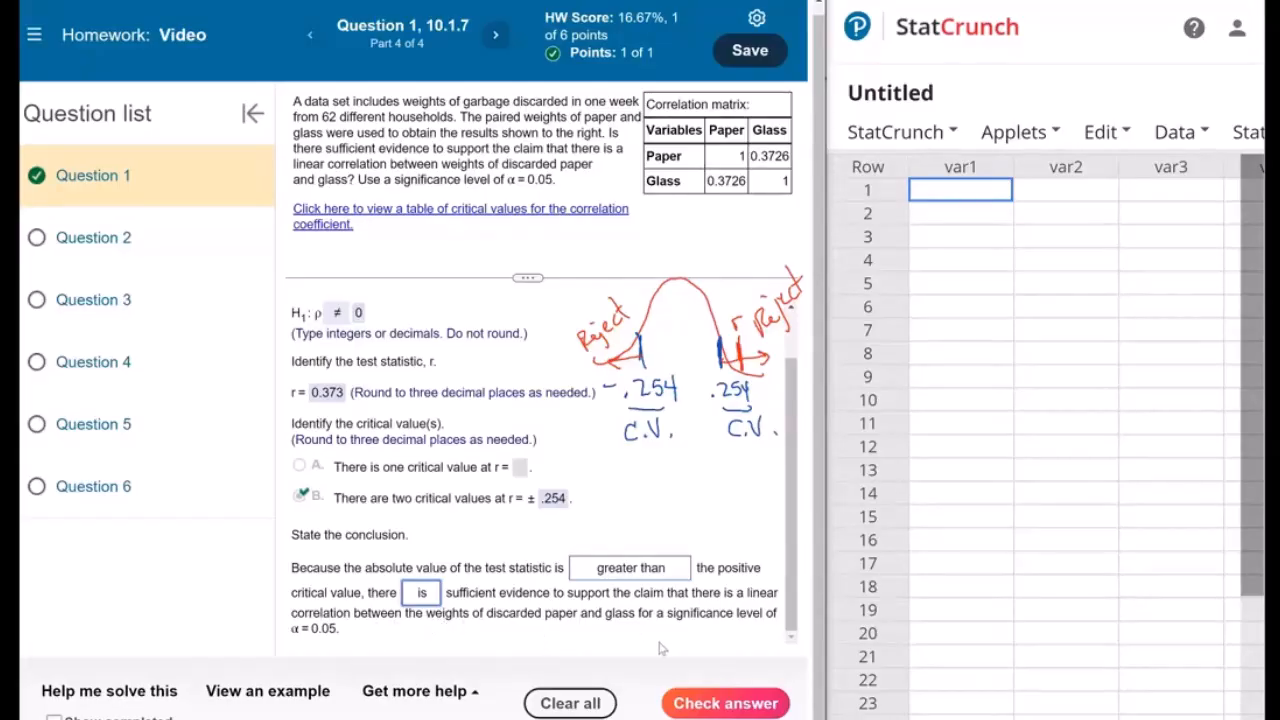
click(697, 706)
click(406, 406)
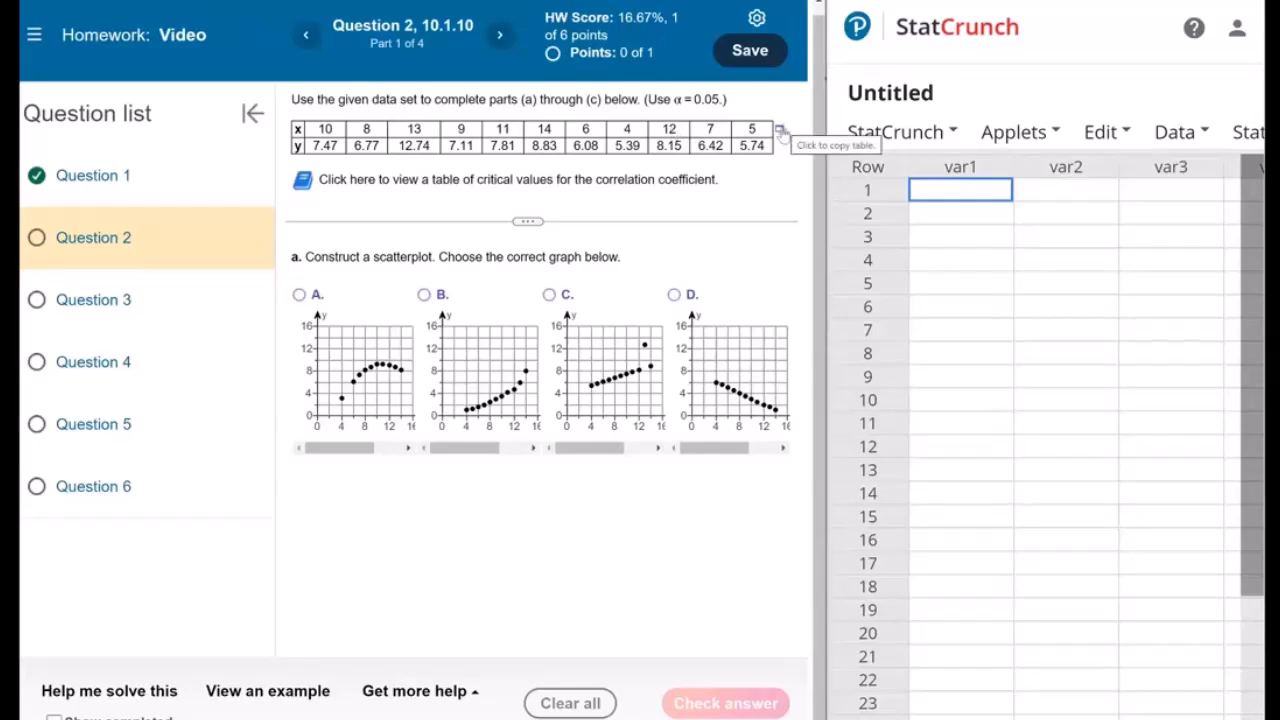
Load the x and y data table of Question 2 into StatCrunch and open Simple Linear Regression
click(781, 130)
click(752, 160)
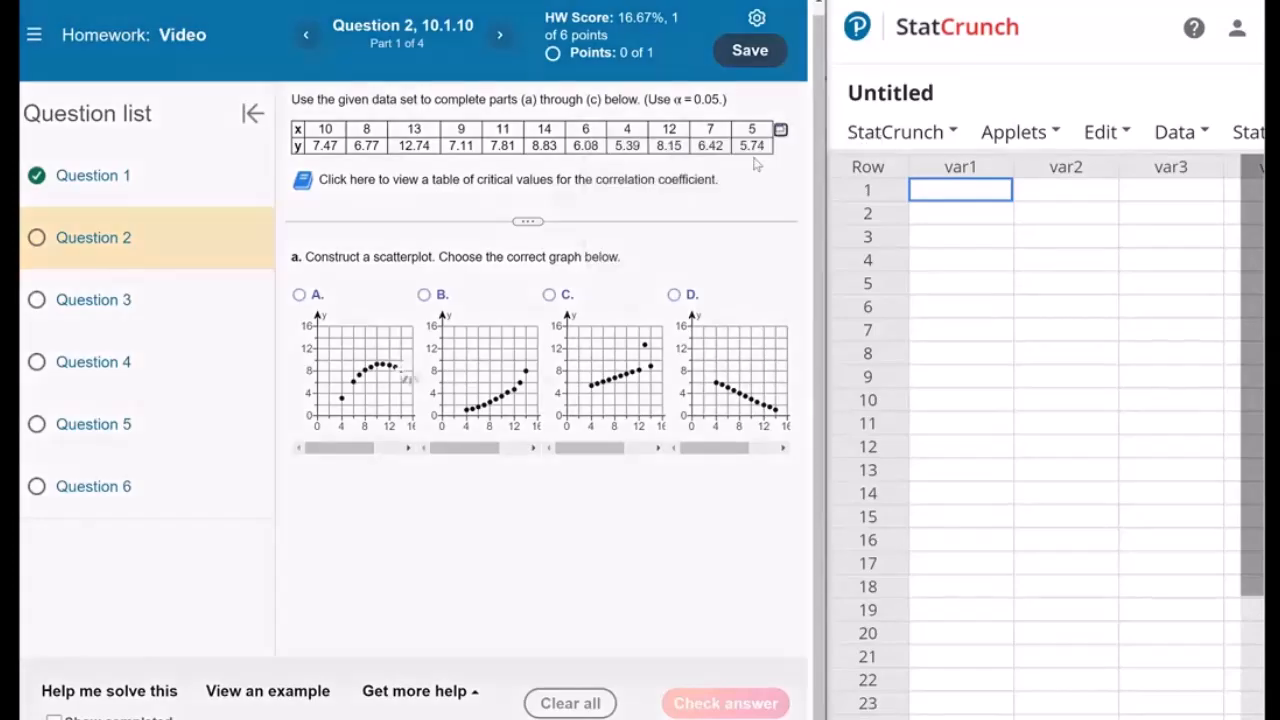
click(1245, 131)
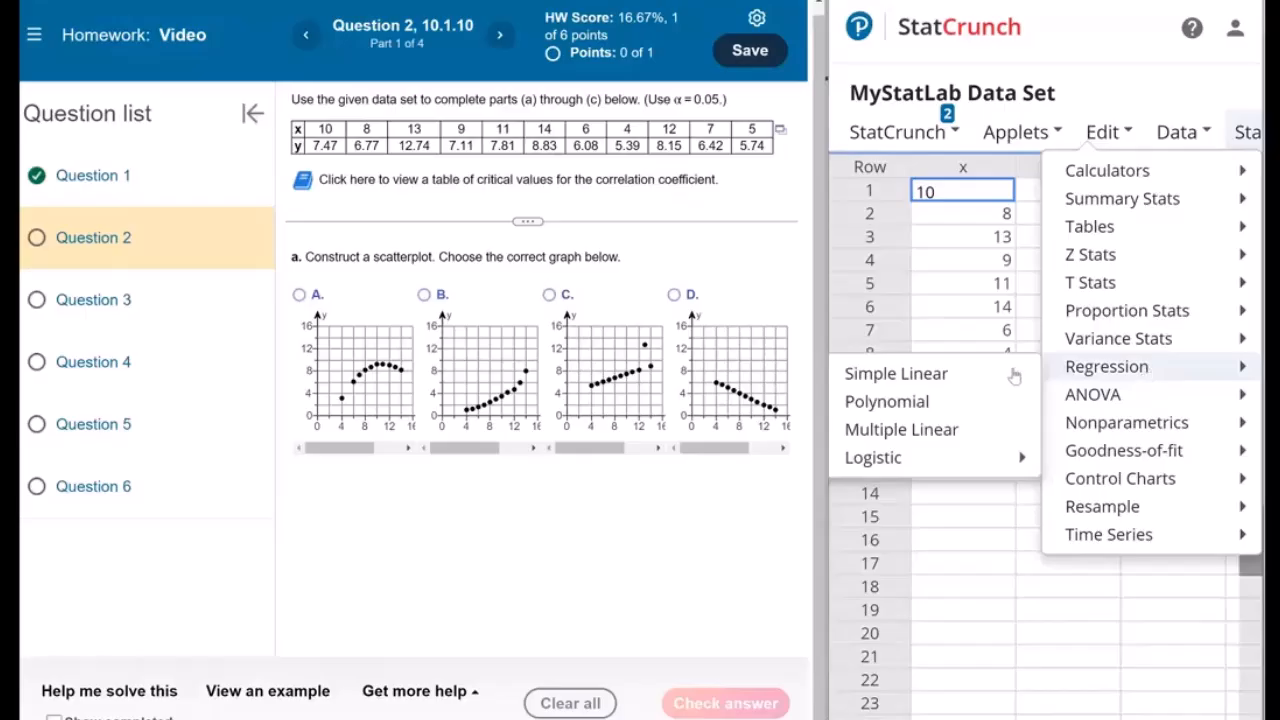
click(990, 380)
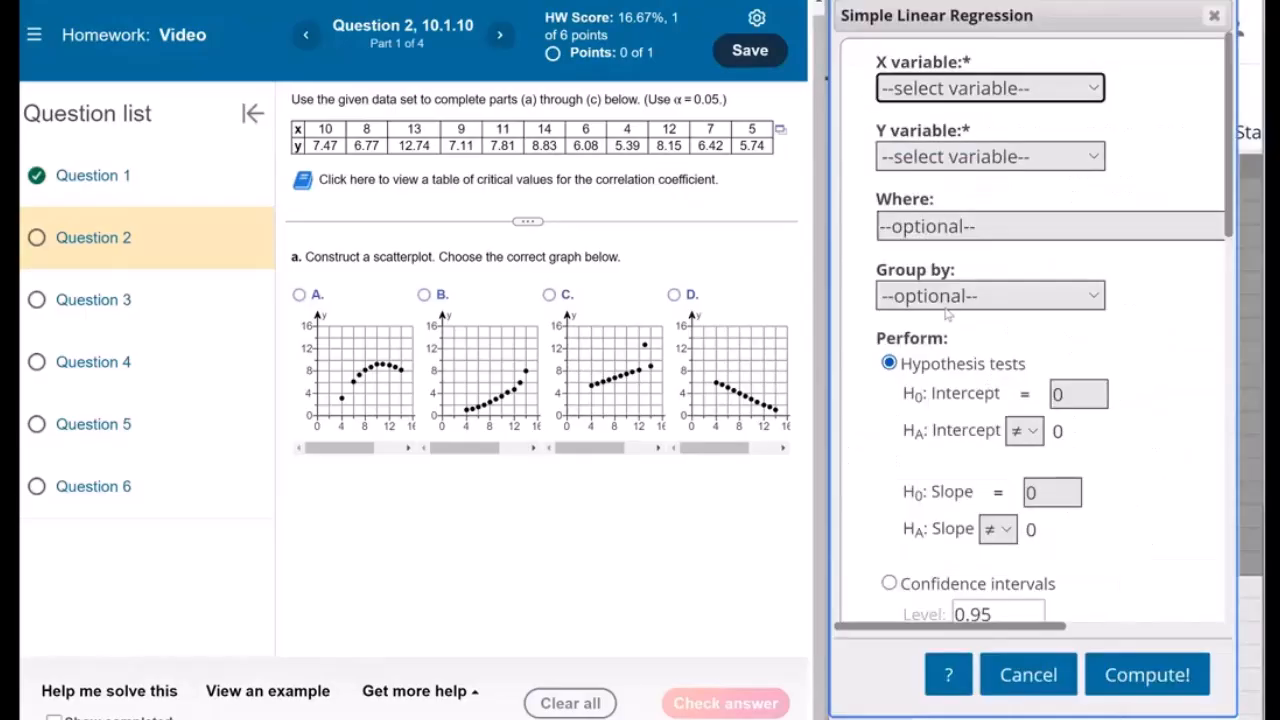
Compute the simple linear regression with x as the X variable and y as the Y variable, keeping the default hypothesis tests
click(1003, 90)
click(1010, 140)
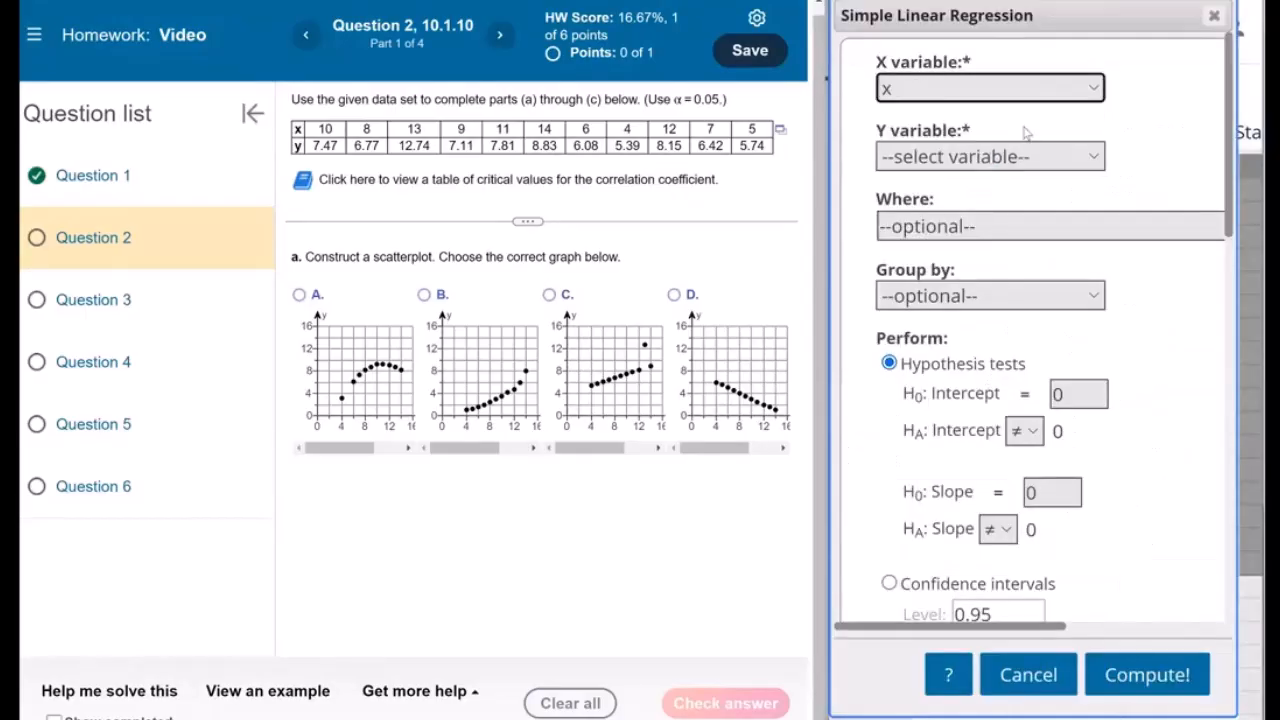
click(1005, 155)
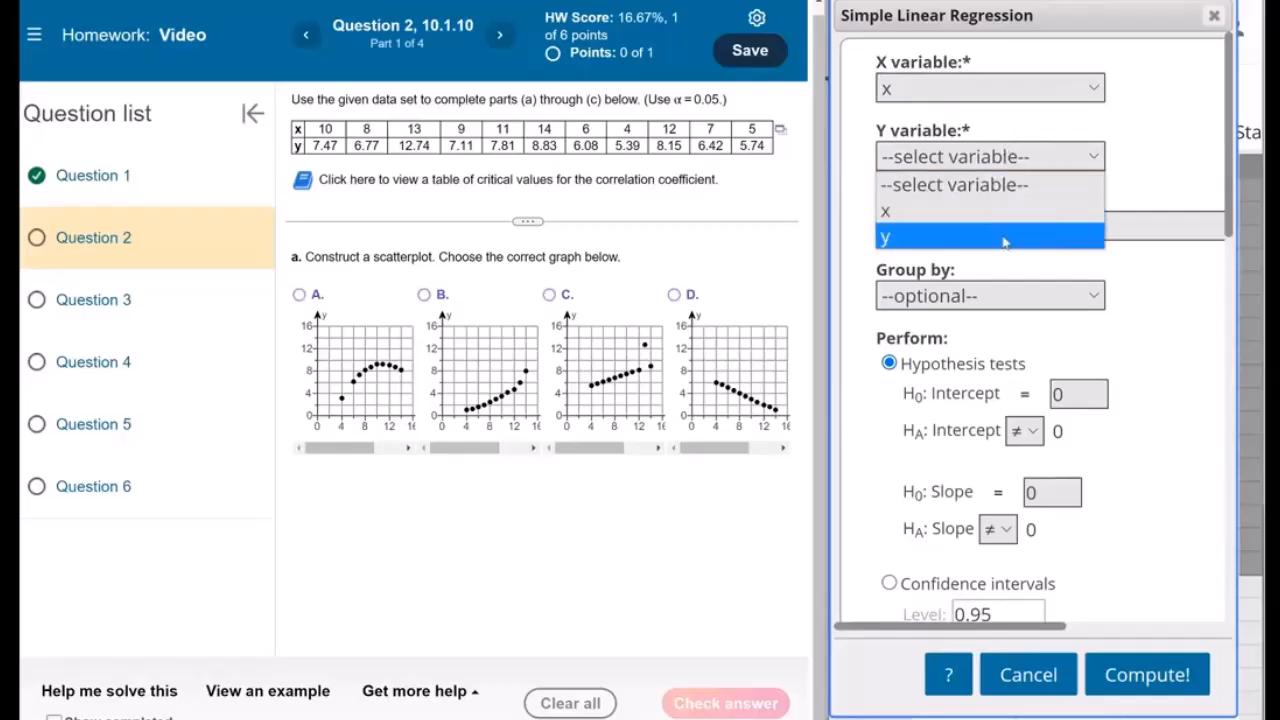
click(1065, 236)
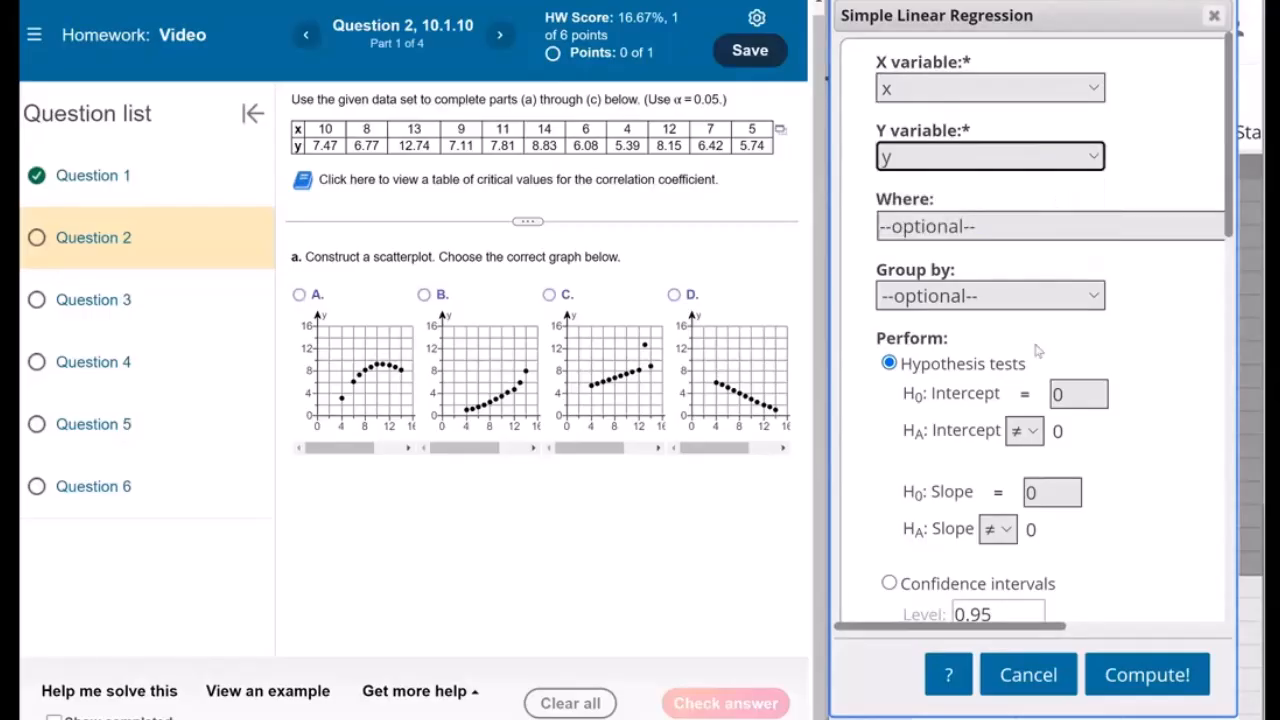
scroll(1036, 349, down, 3)
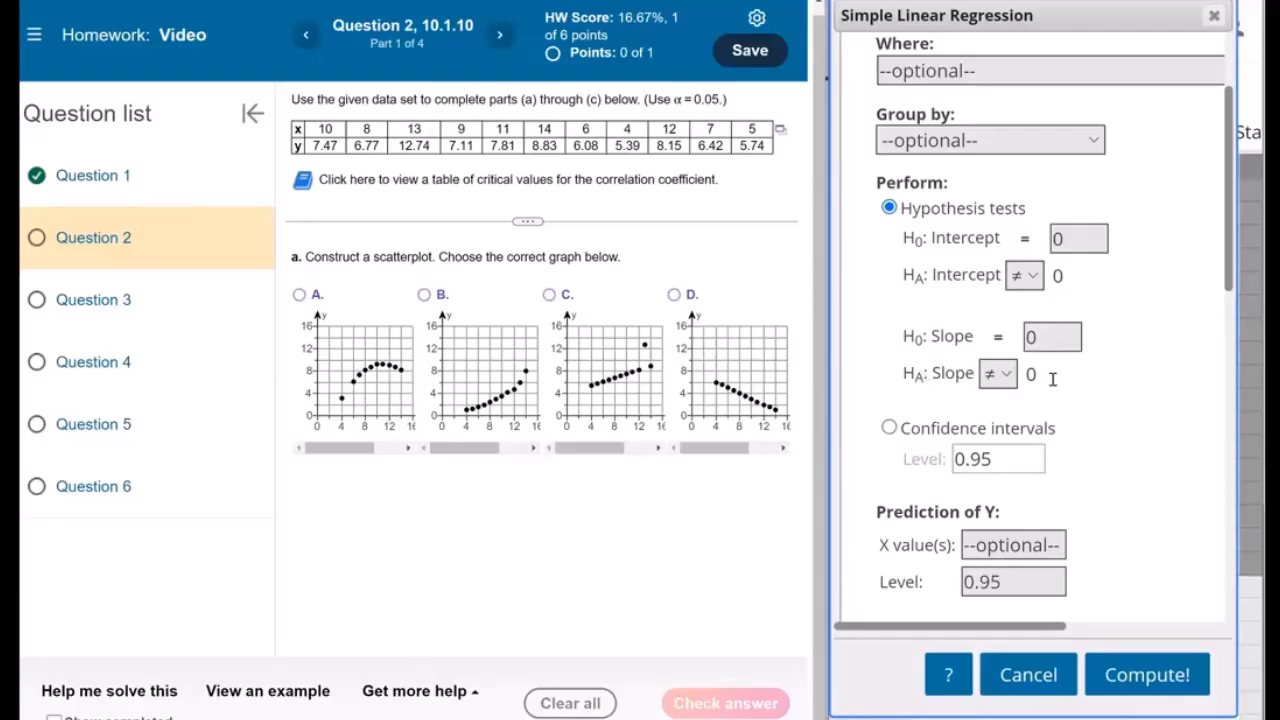
scroll(983, 430, down, 2)
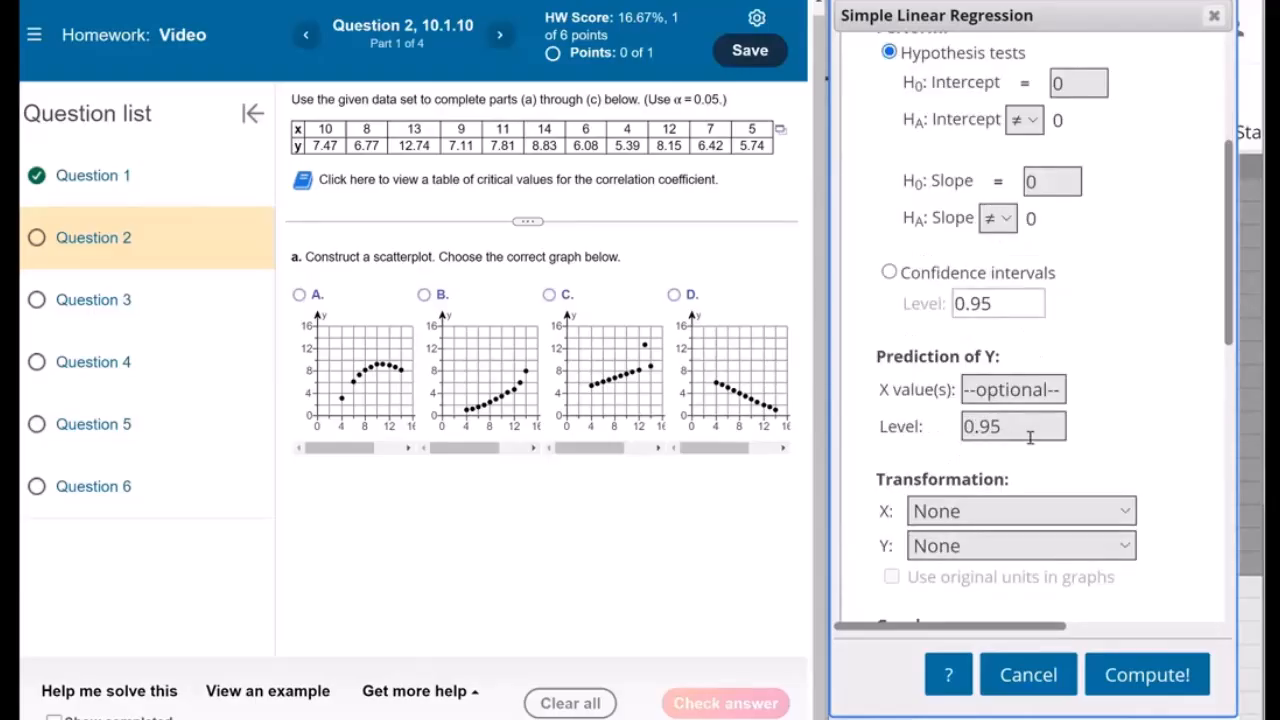
scroll(1030, 437, down, 5)
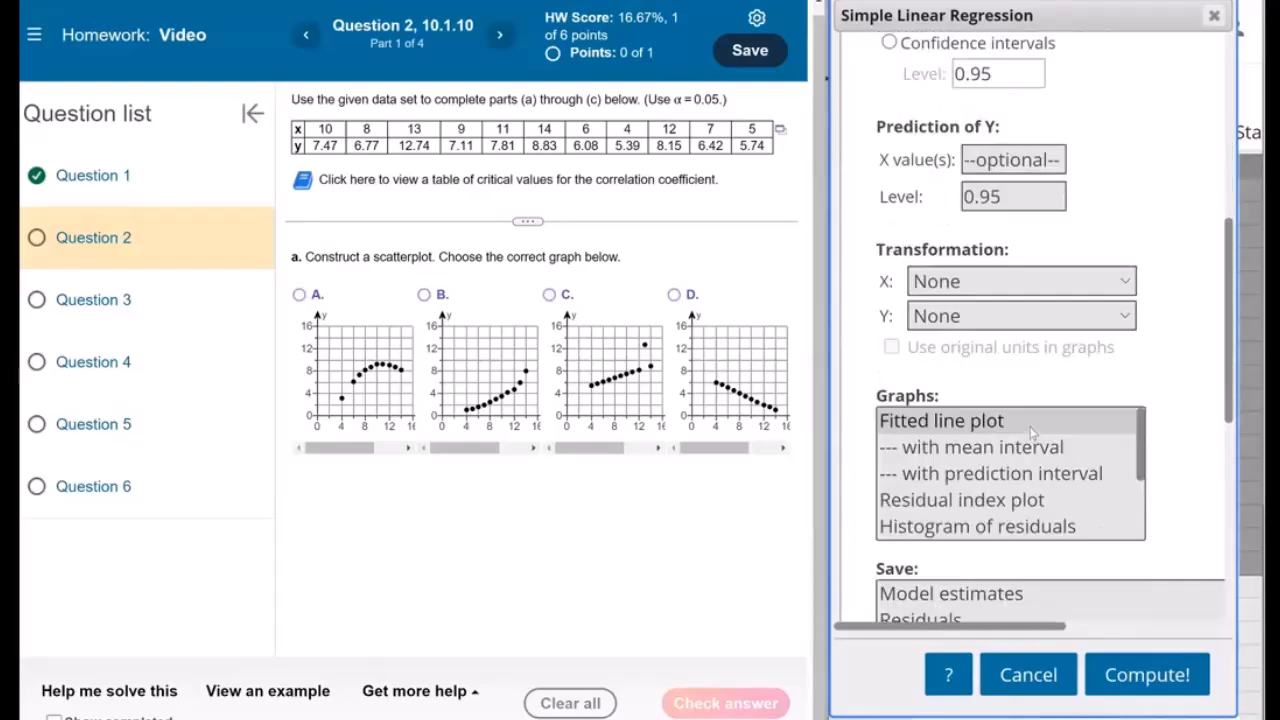
scroll(1033, 450, down, 2)
scroll(1040, 495, down, 6)
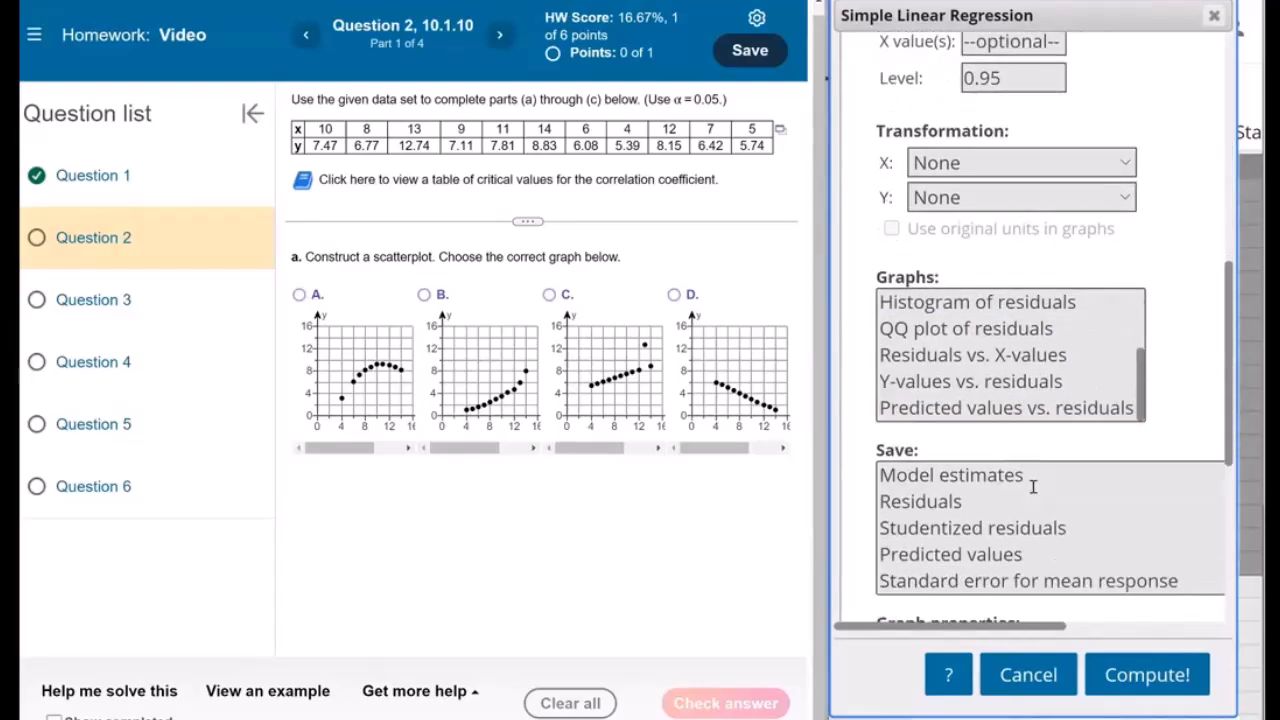
click(1148, 676)
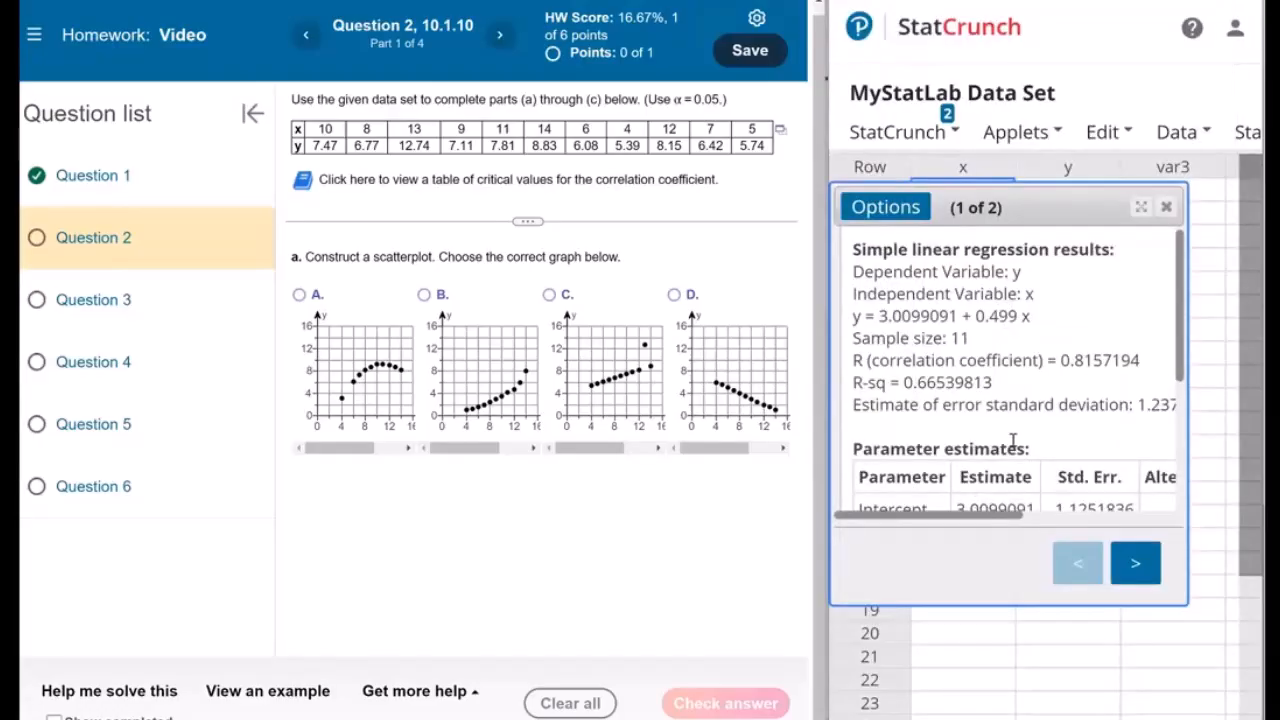
Display the fitted line plot and set its X-axis range from 0 to 16
click(1207, 697)
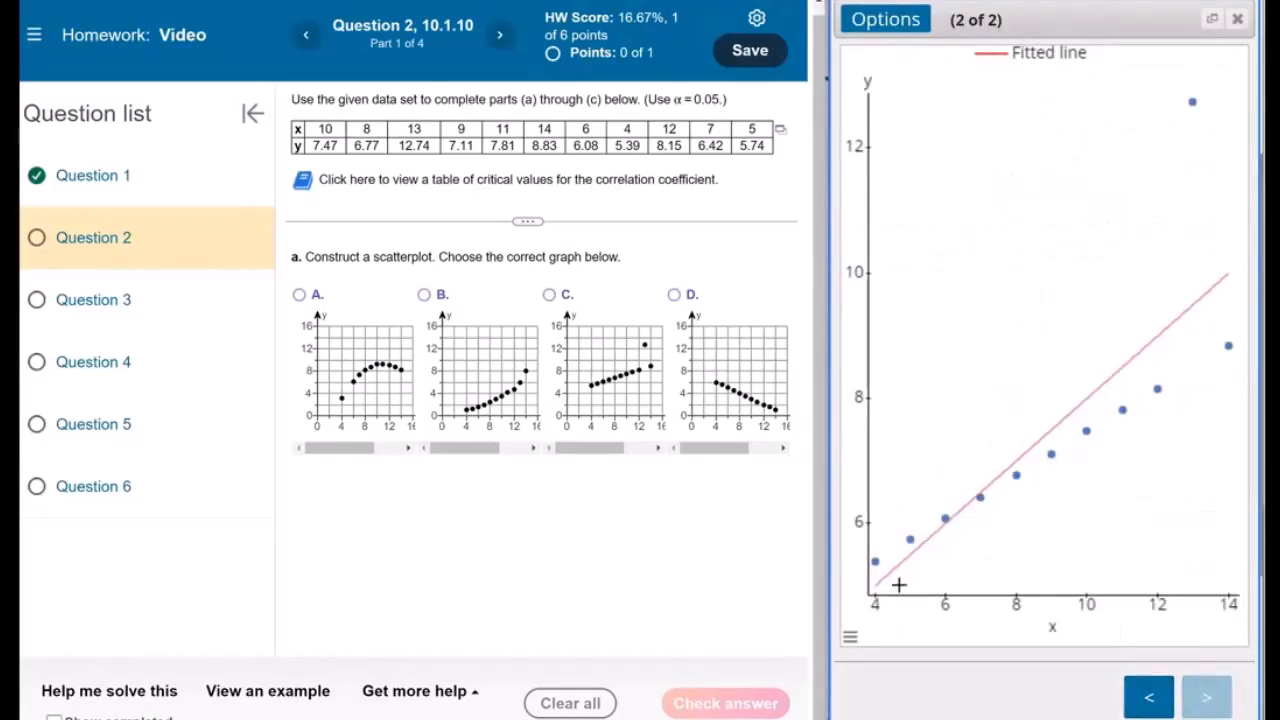
click(849, 638)
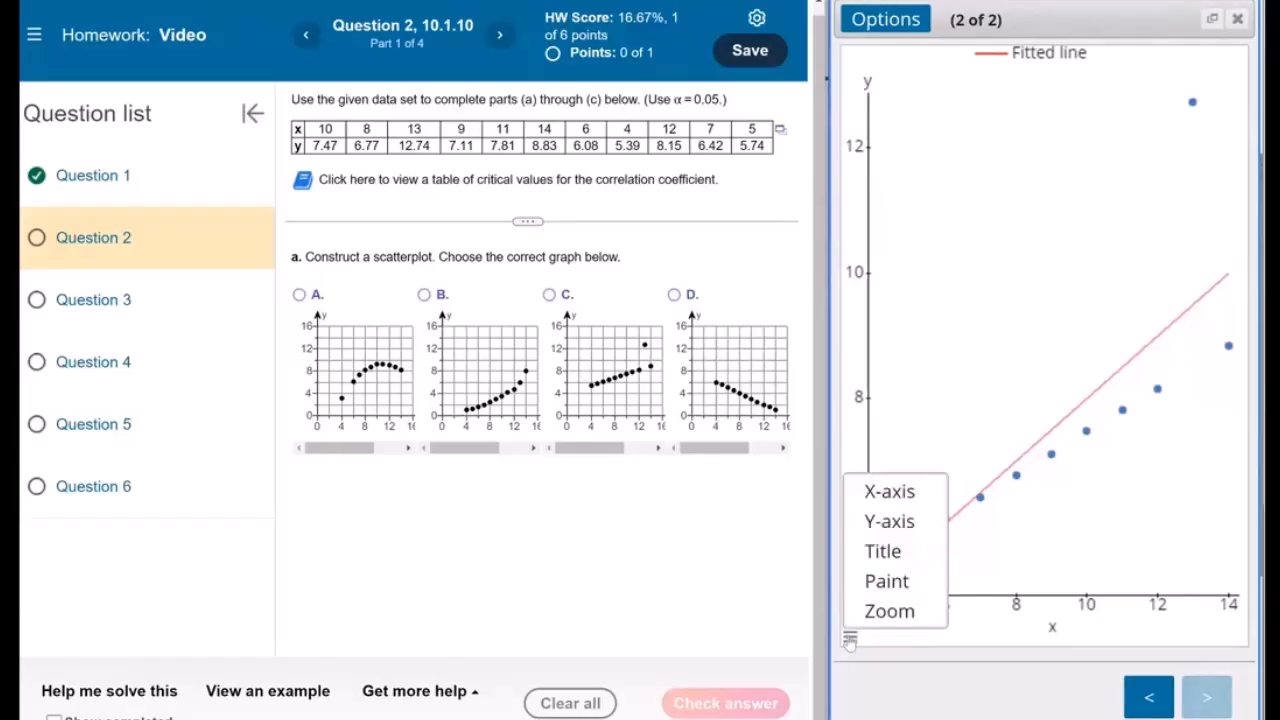
click(870, 493)
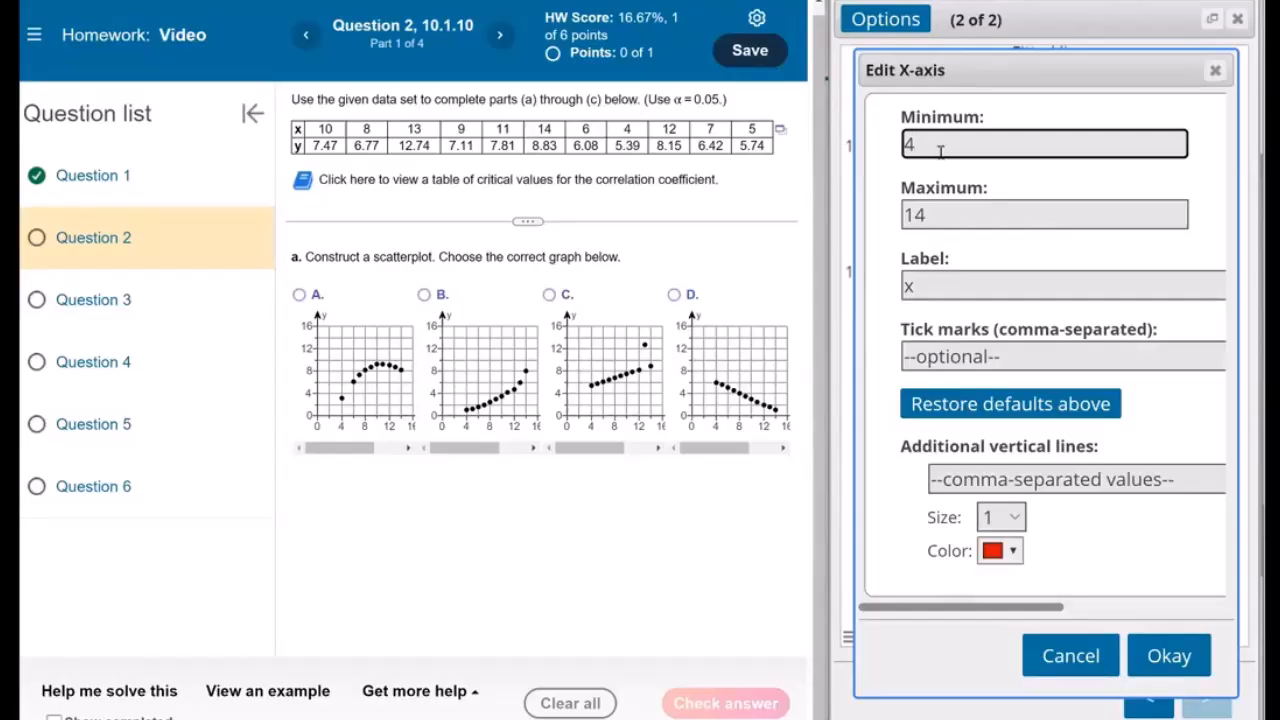
double_click(892, 148)
text(0)
key(Tab)
text(1)
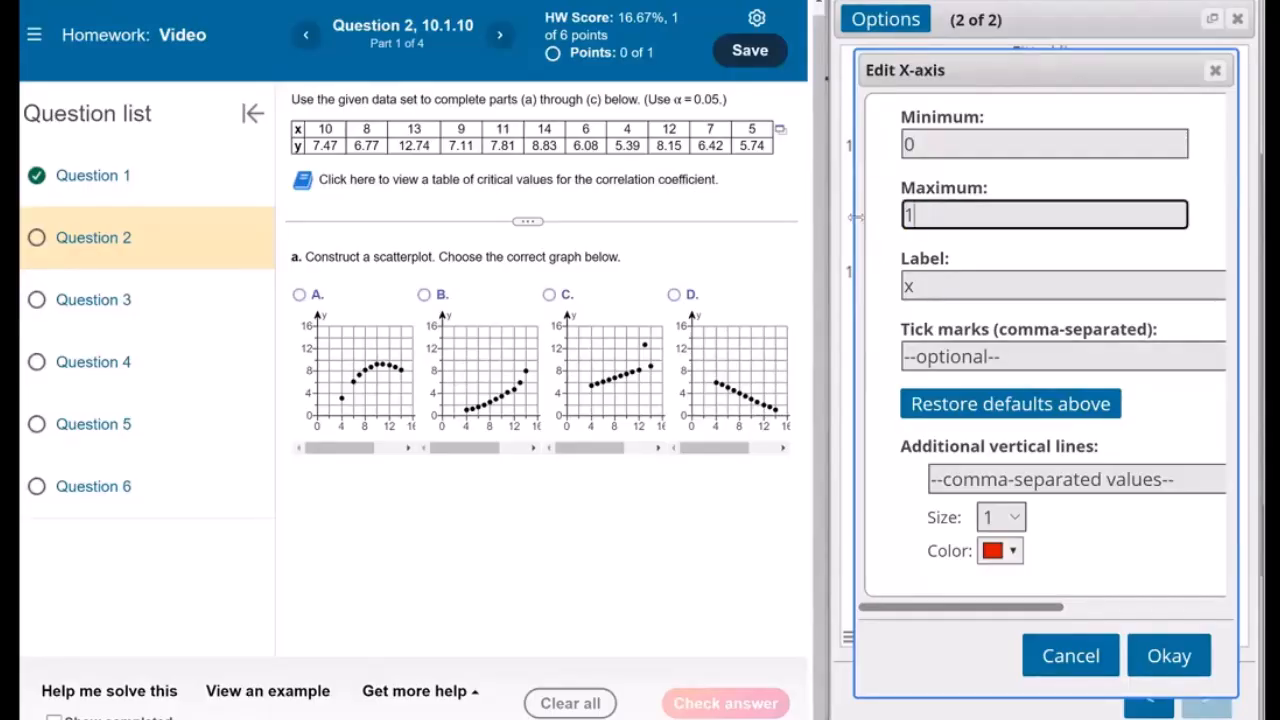
text(6)
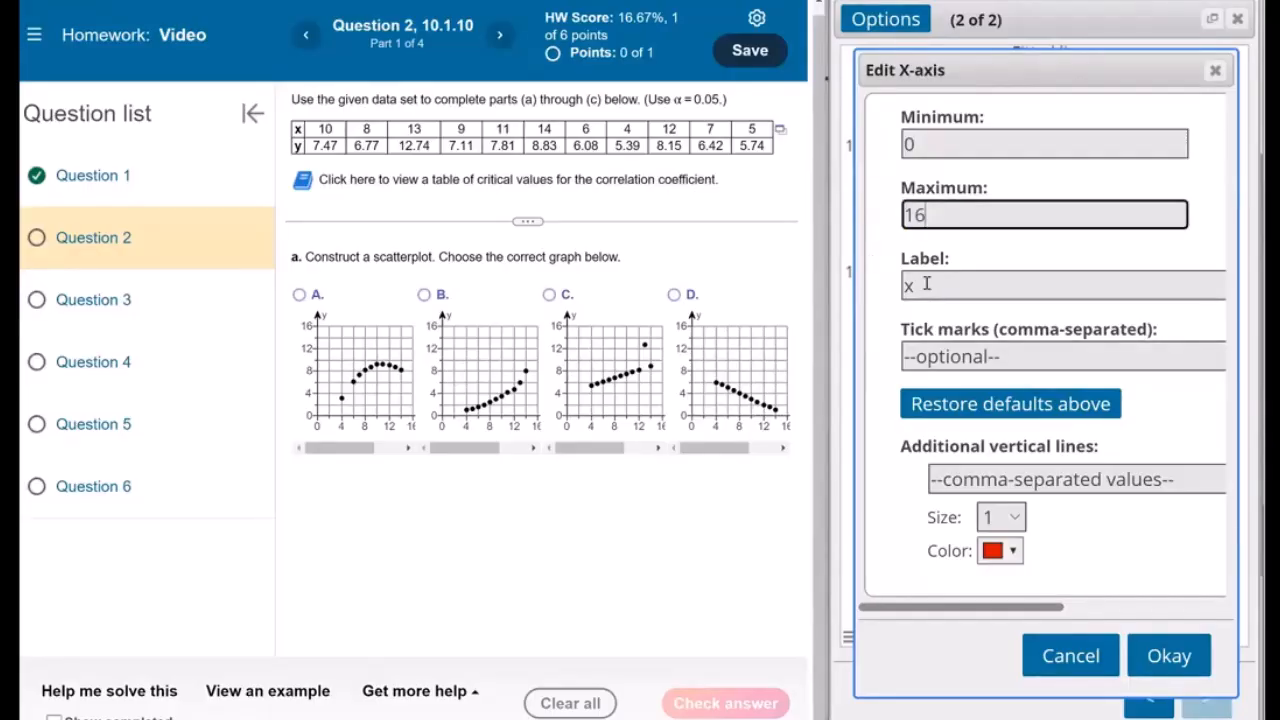
click(1165, 652)
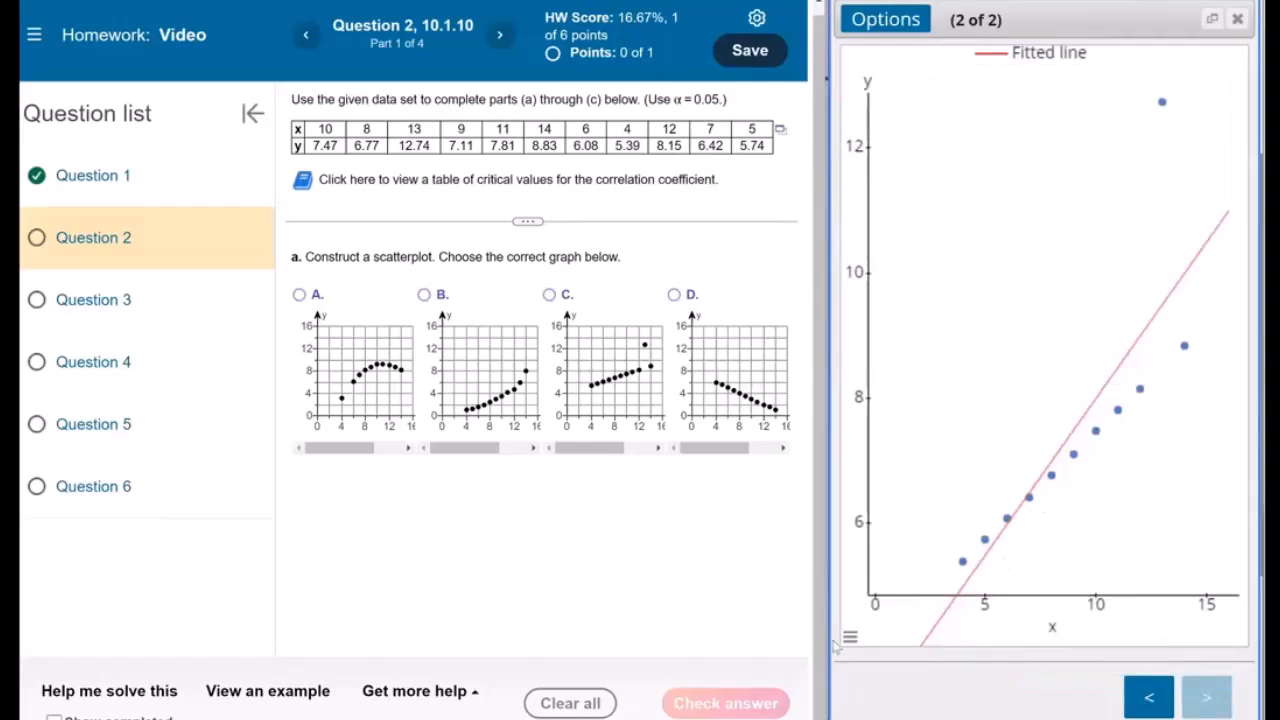
Set the fitted line plot's Y-axis range from 0 to 16
click(850, 637)
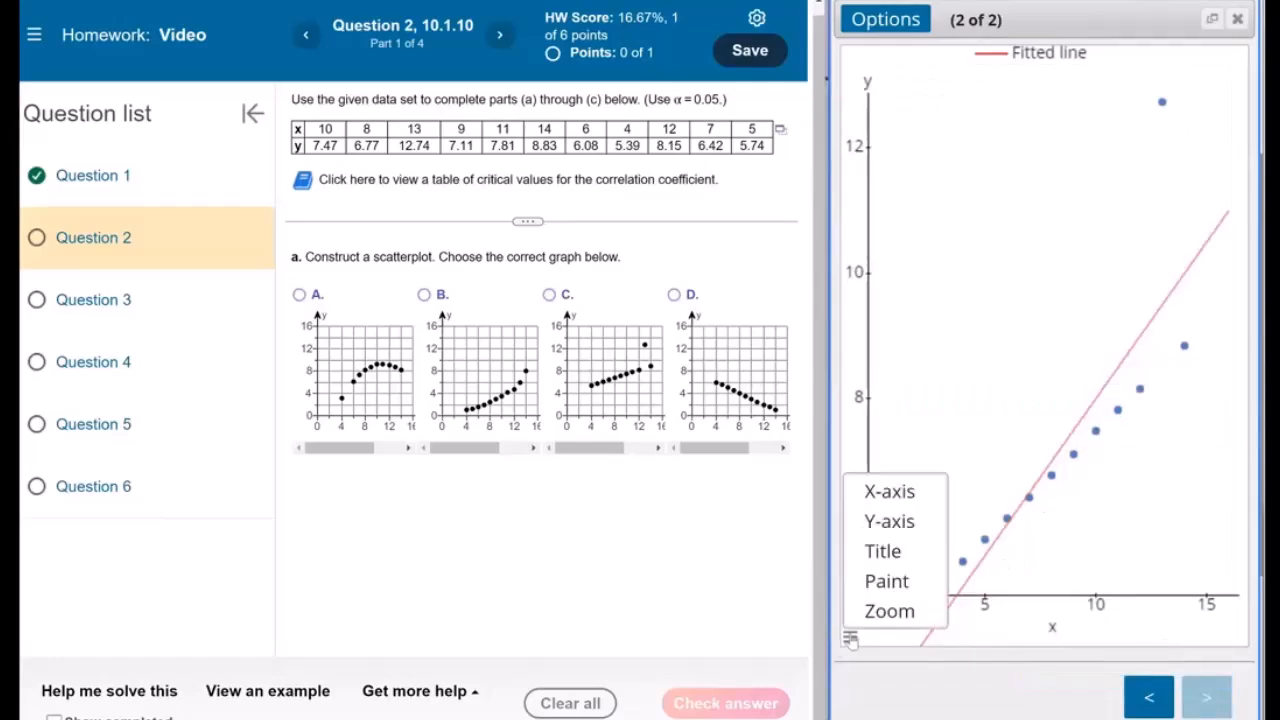
click(892, 522)
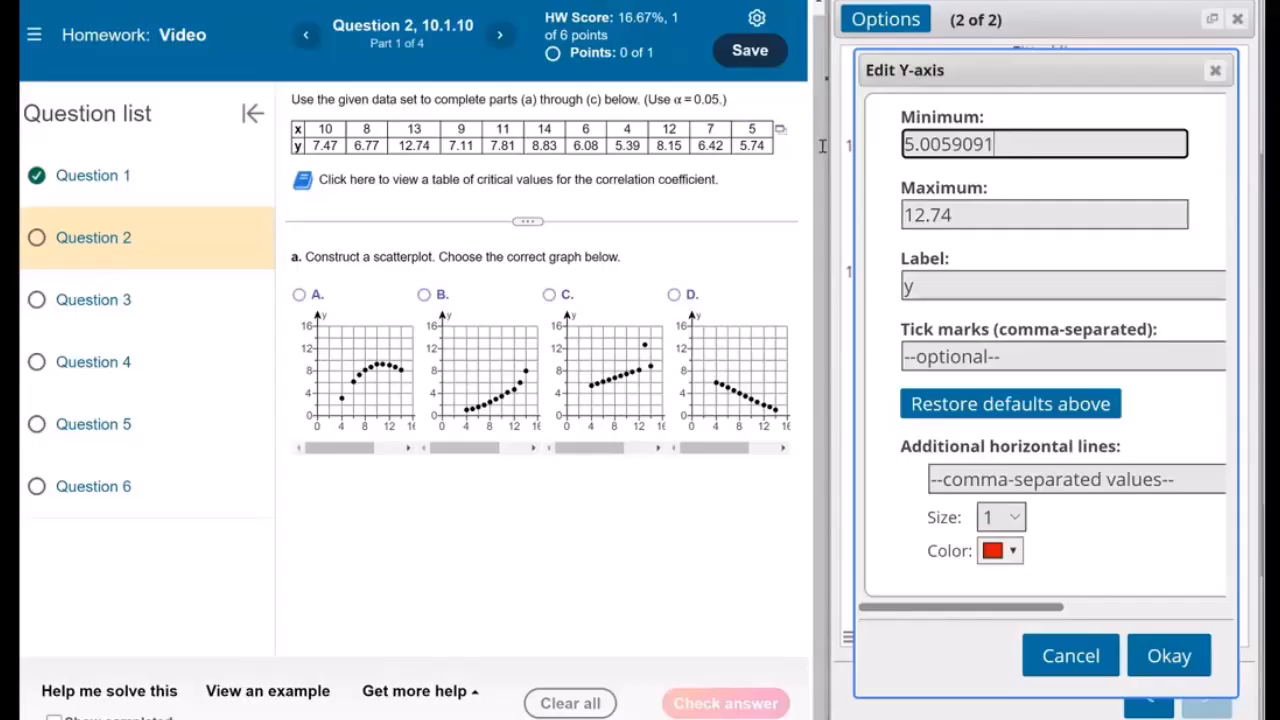
key(ctrl+a)
text(0)
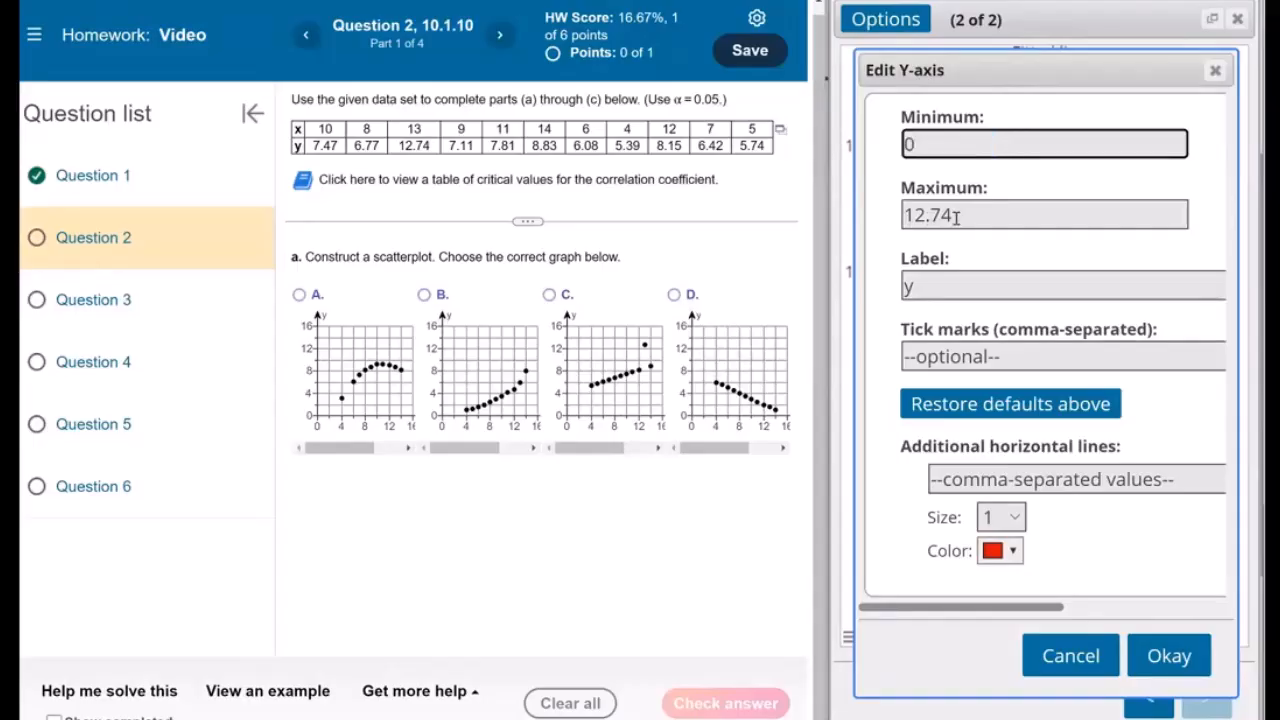
key(Tab)
text(16)
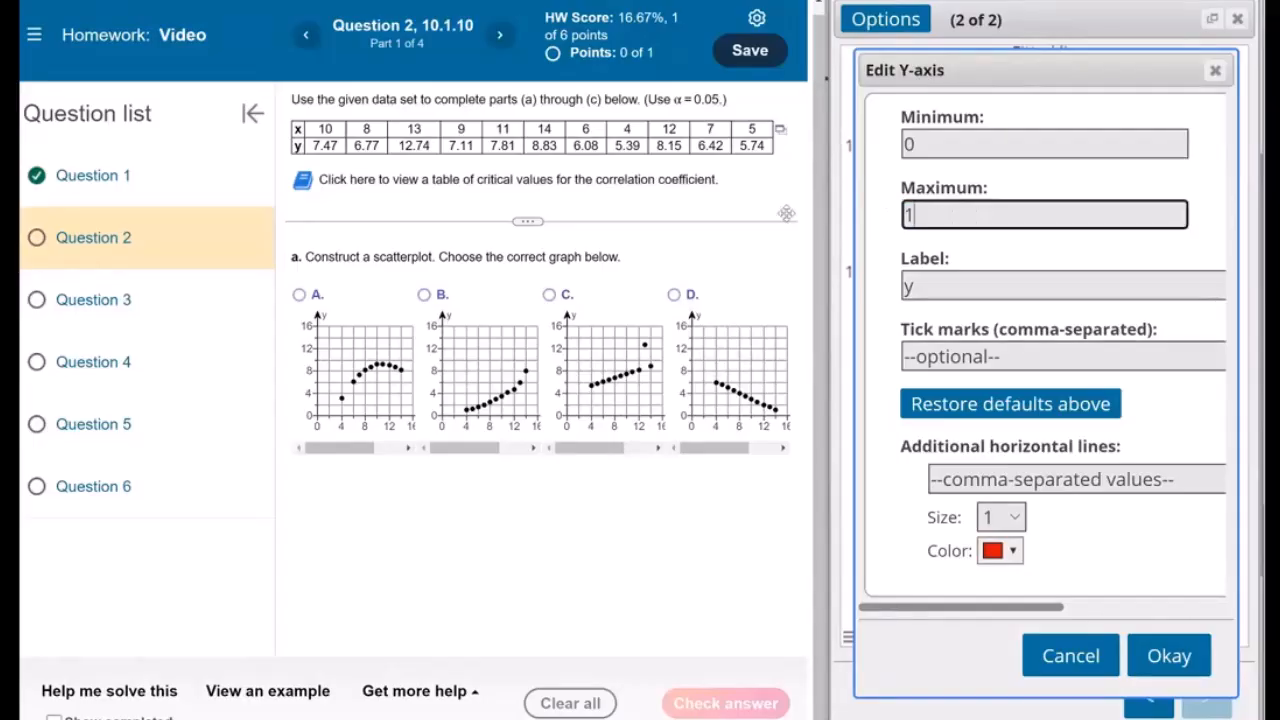
click(1182, 656)
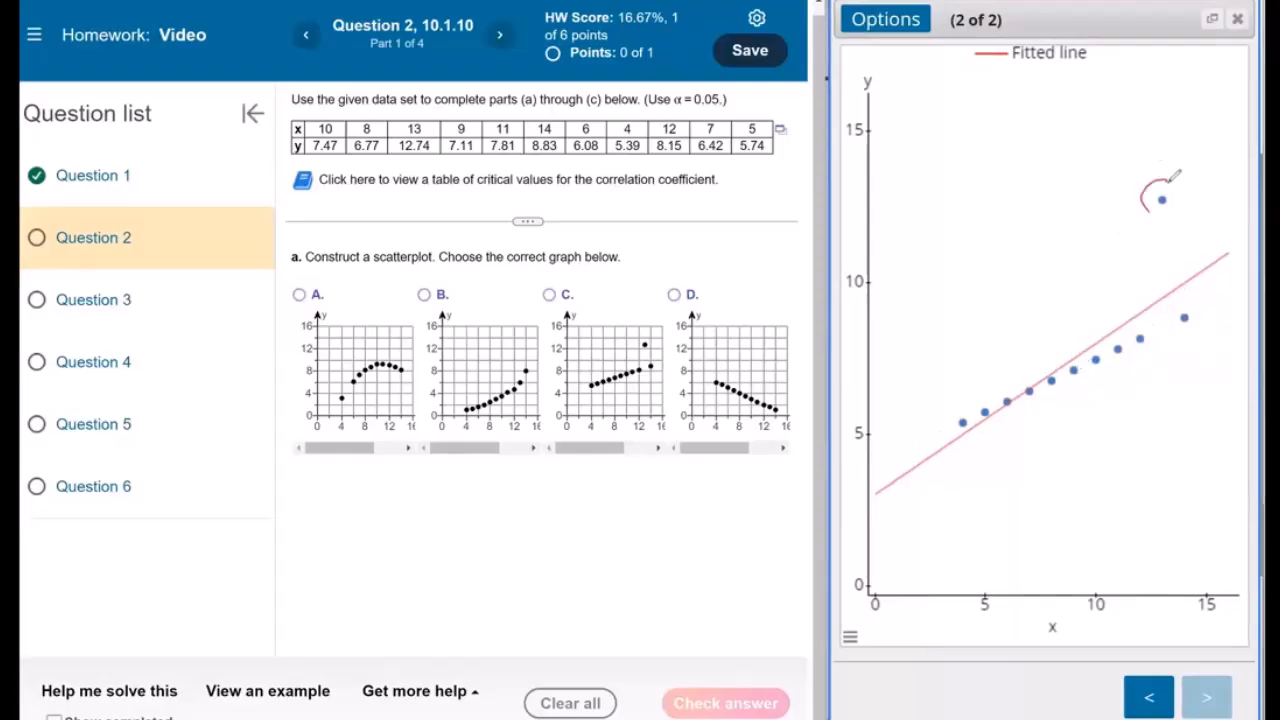
Circle the outlier and draw a straight line through the remaining points on the plot, and clear the annotations
drag(1170, 180, 1165, 178)
drag(1188, 356, 1177, 357)
drag(1184, 312, 868, 461)
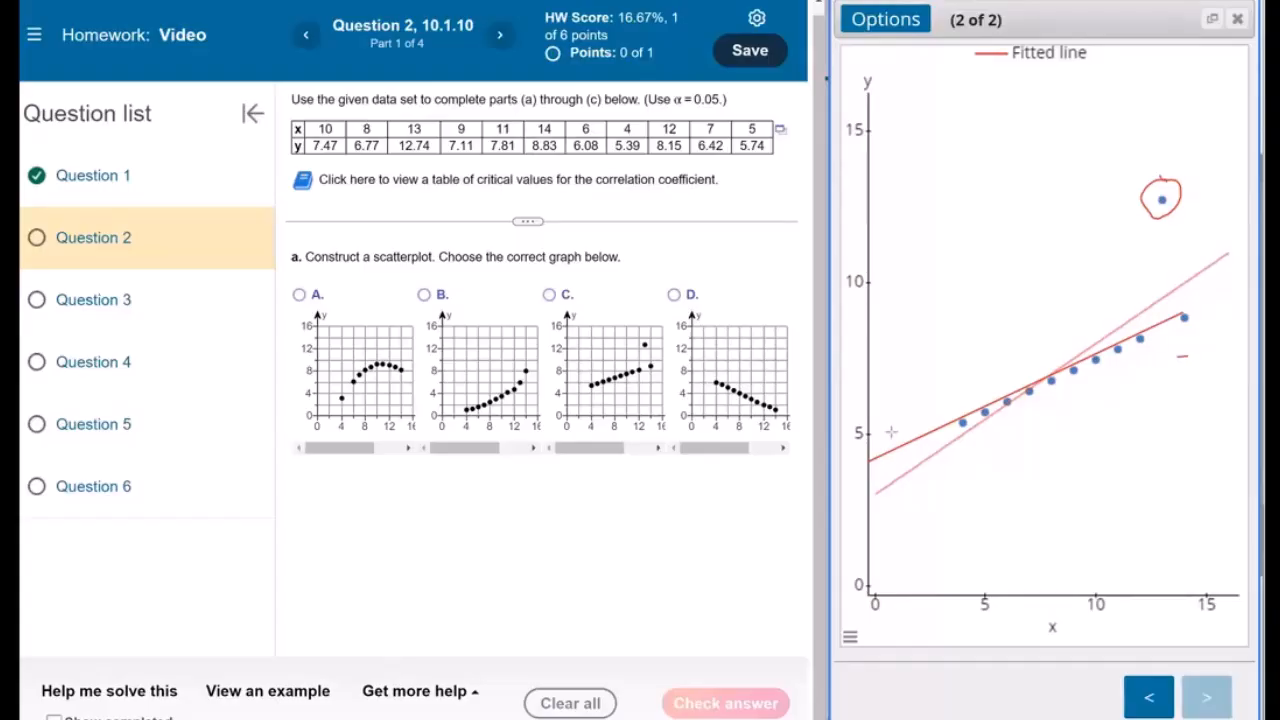
mouse_move(1181, 134)
mouse_down()
mouse_move(1162, 169)
mouse_move(1184, 167)
mouse_move(1174, 180)
mouse_up()
key(e)
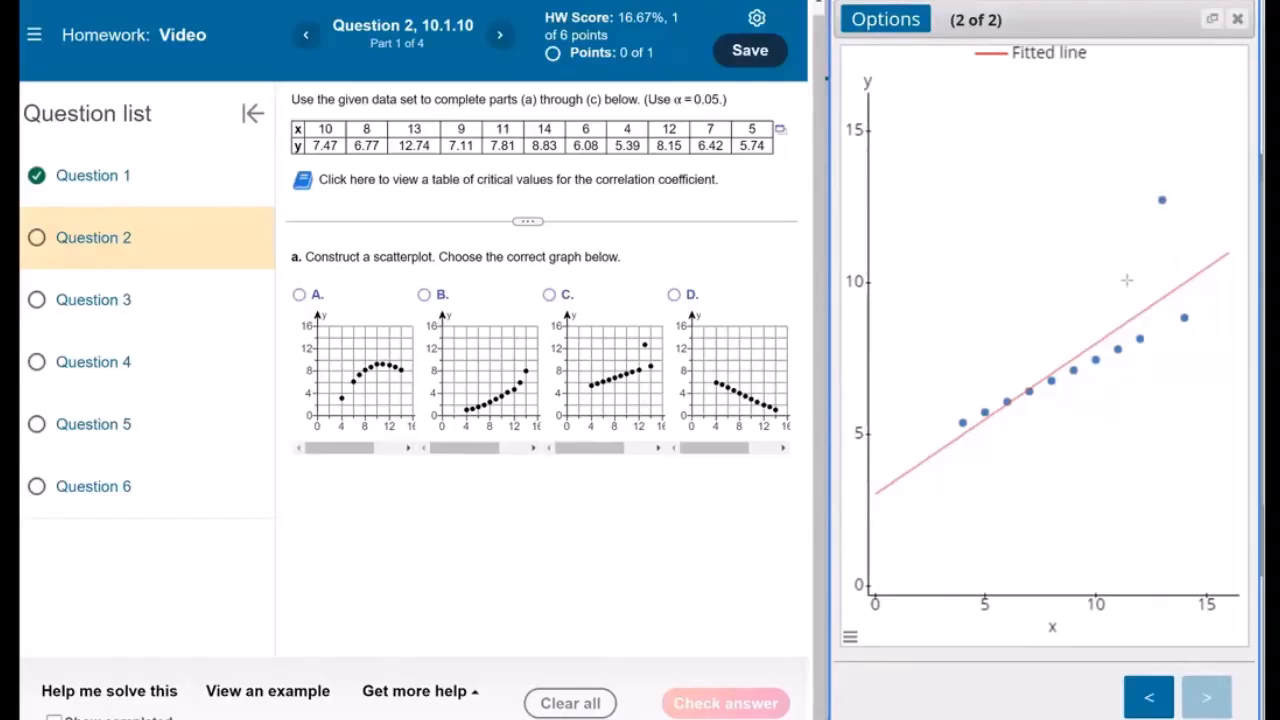
Answer part (a) with scatterplot C, and submit 0.816 as the linear correlation coefficient r from the regression results
click(548, 295)
click(1148, 700)
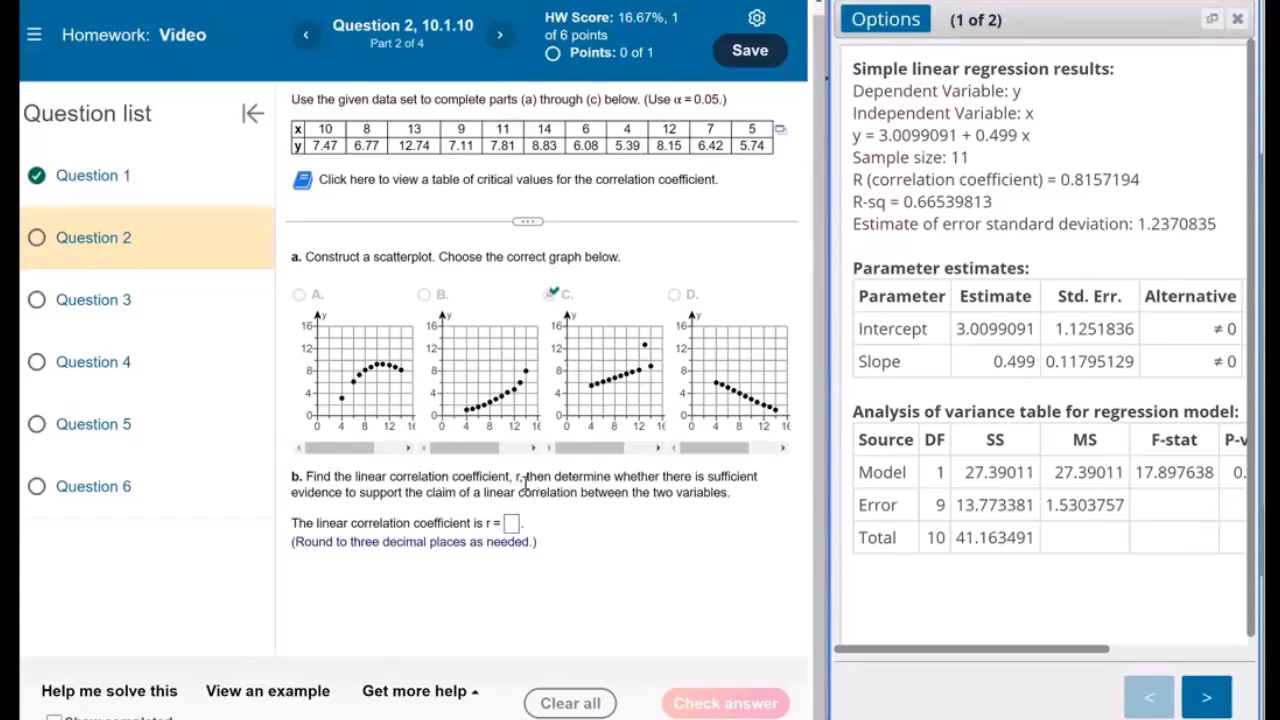
drag(1060, 179, 1102, 179)
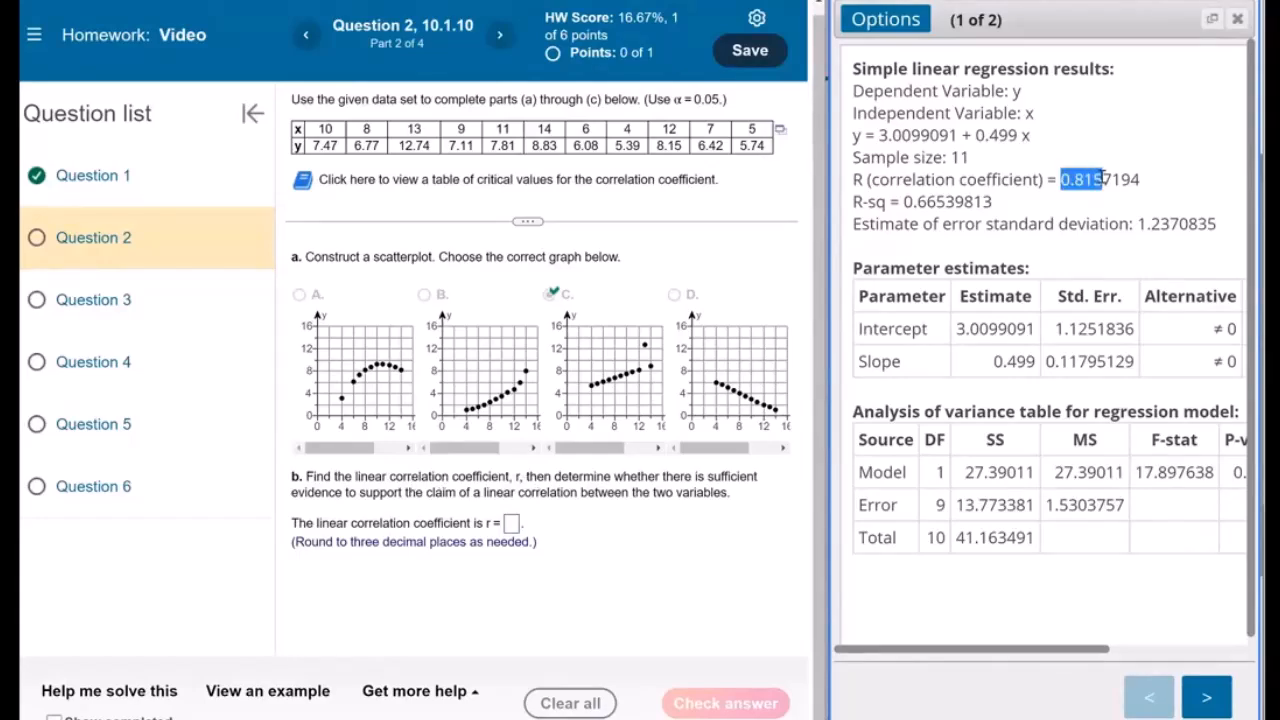
click(511, 522)
text(0.816)
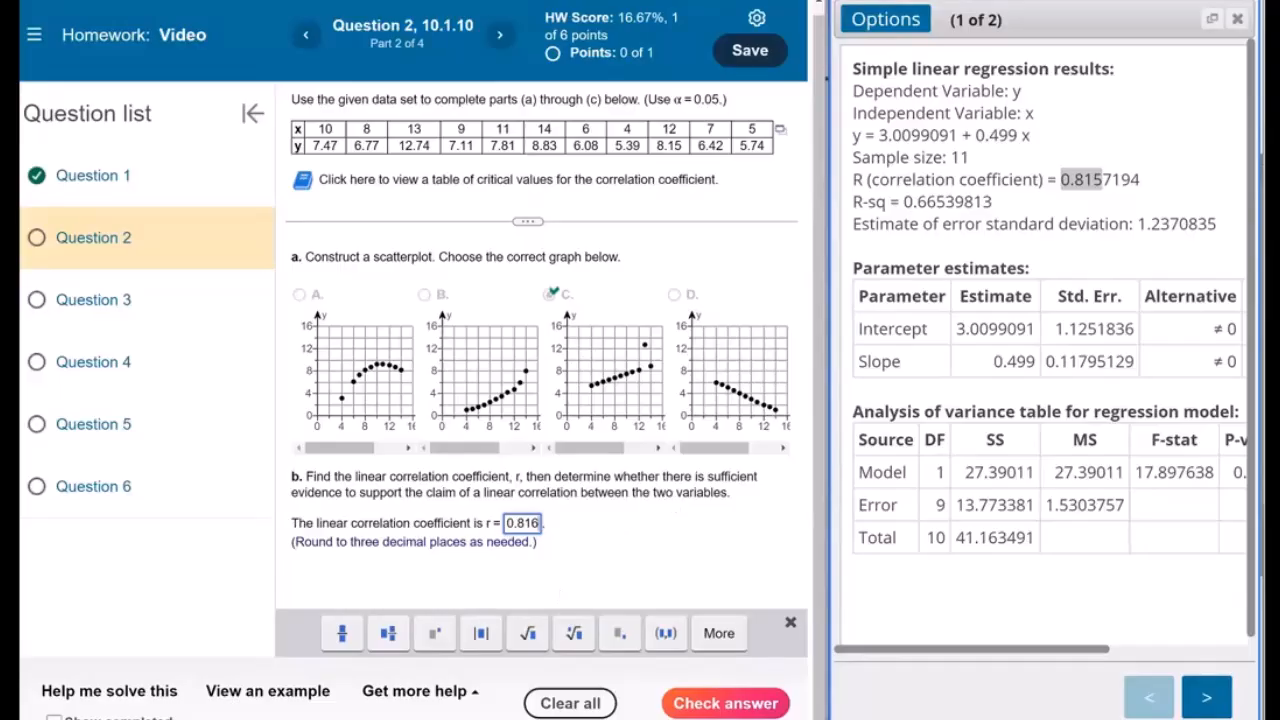
click(735, 704)
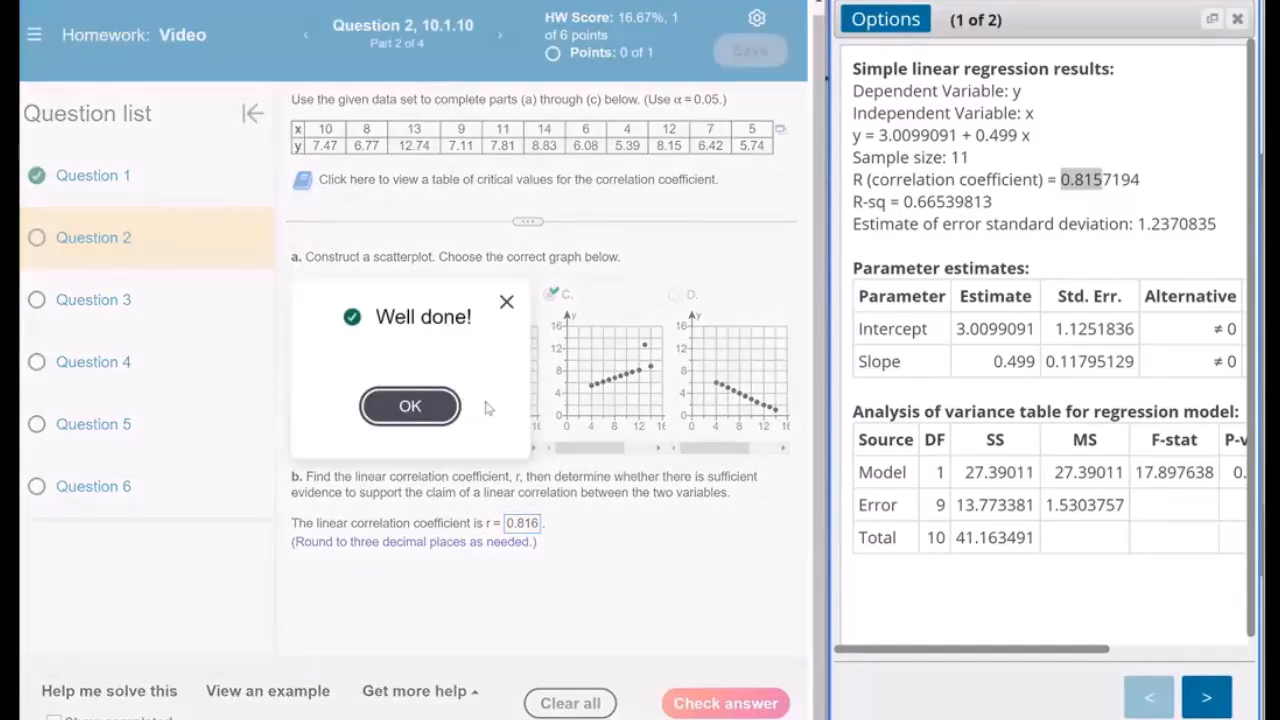
click(409, 406)
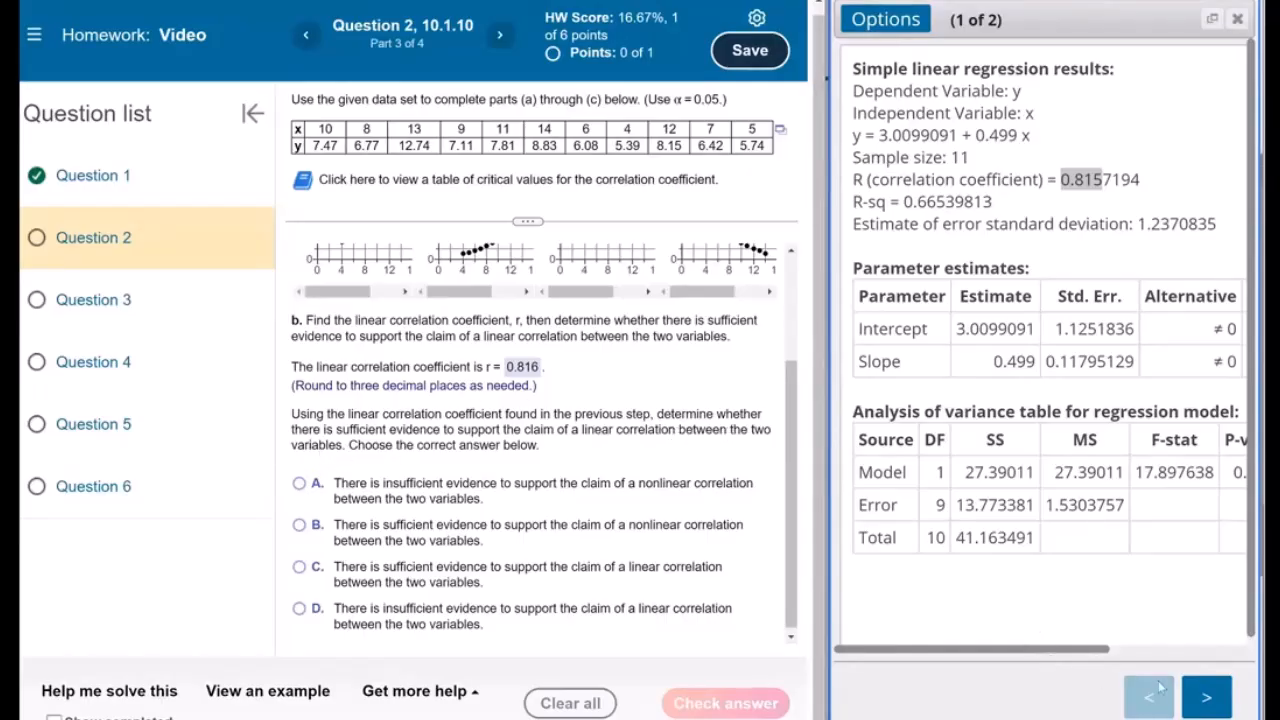
Consult the slope's P-value and submit the answer of sufficient evidence to support a linear correlation between the two variables
click(1197, 700)
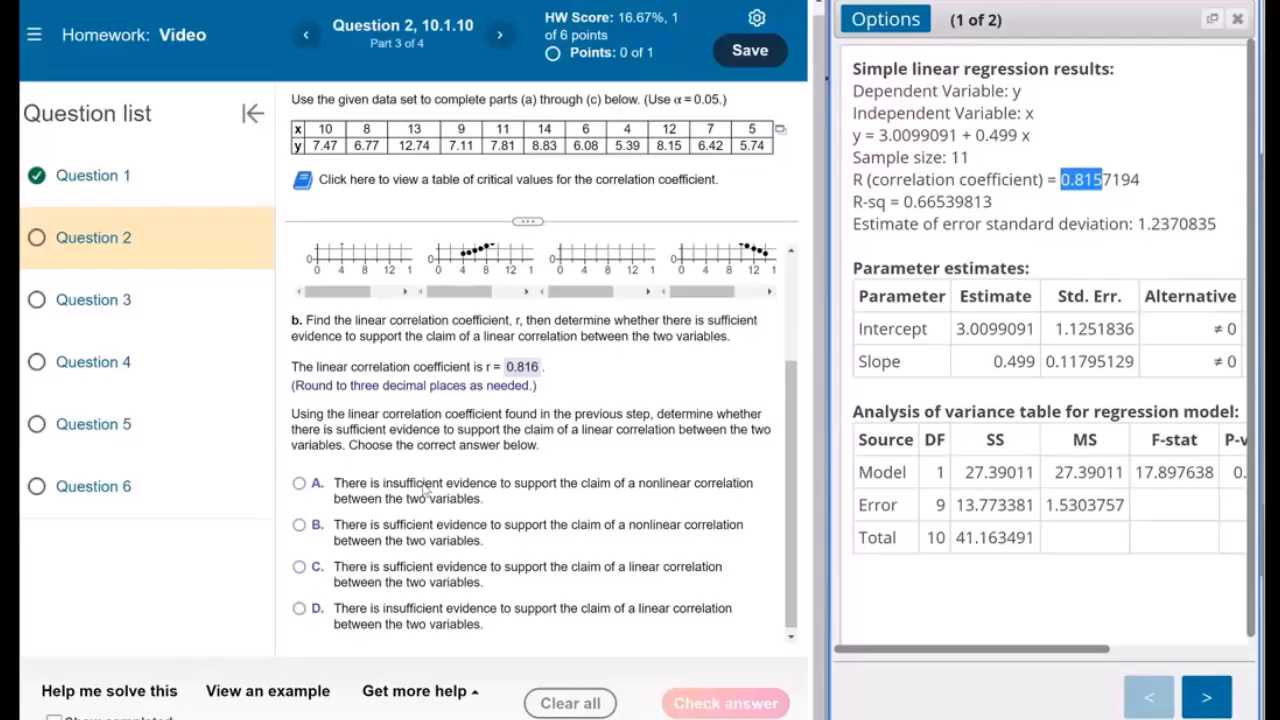
scroll(986, 486, right, 4)
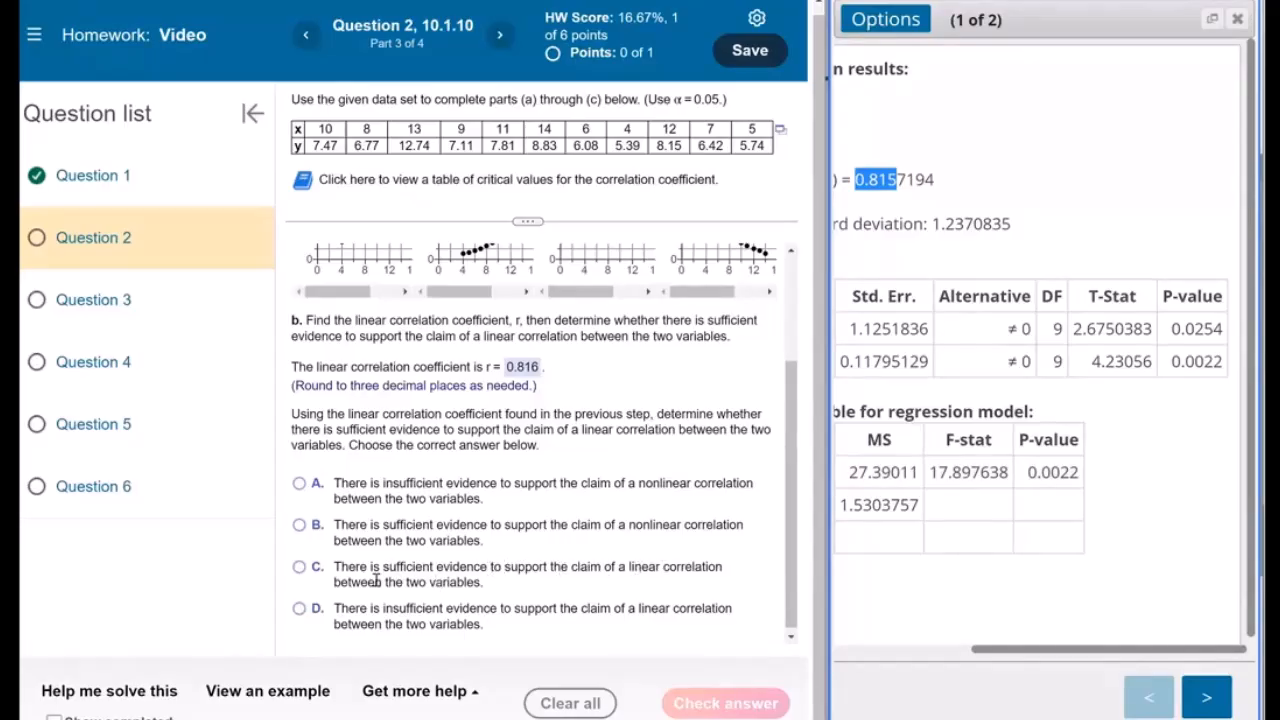
click(299, 567)
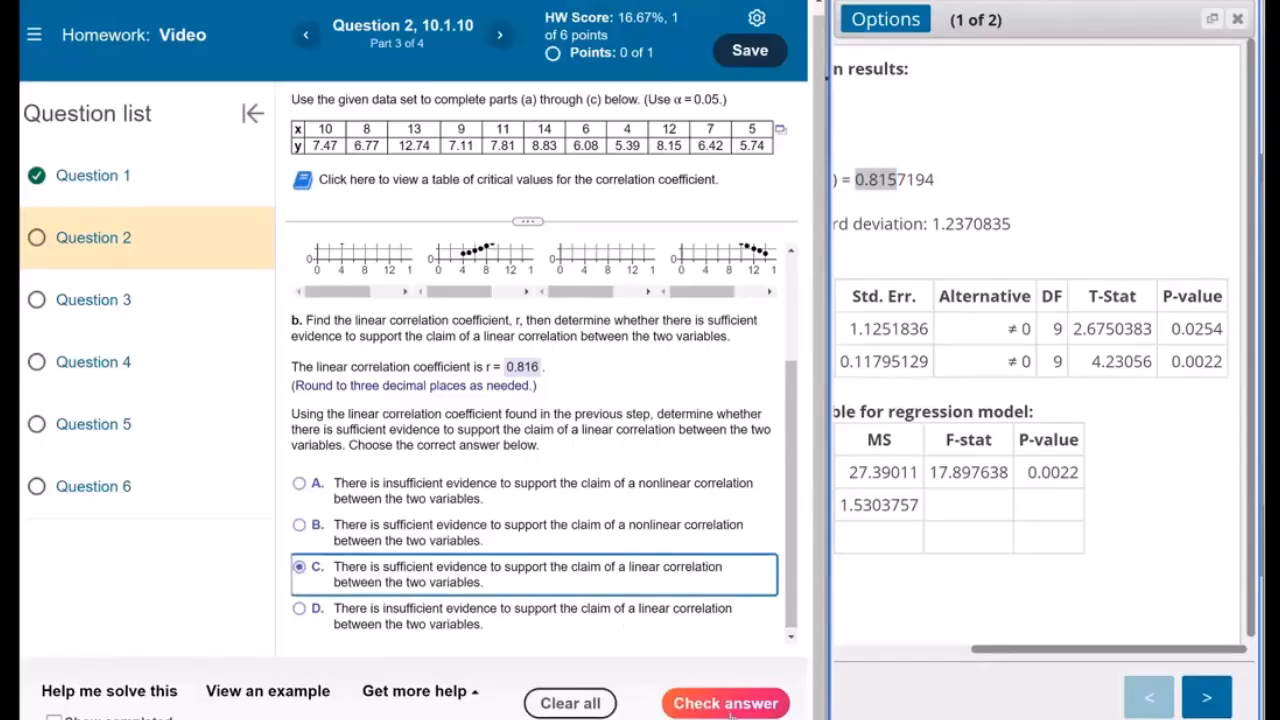
click(729, 705)
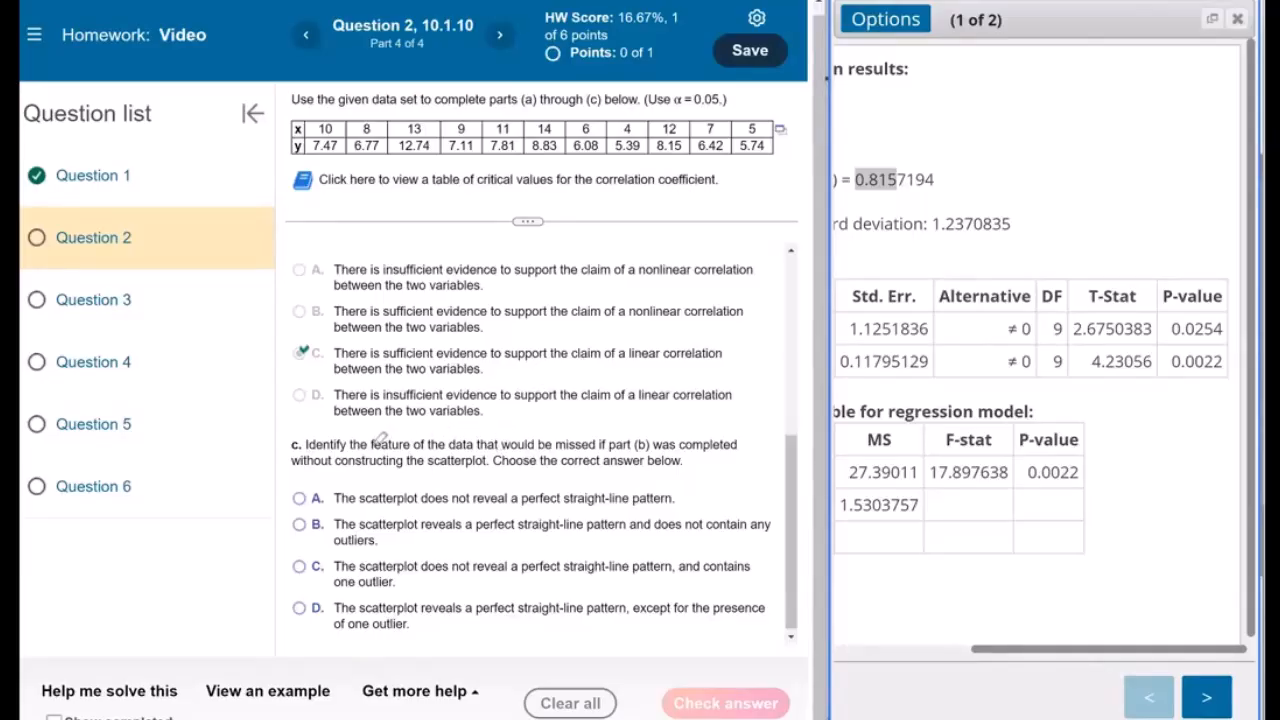
Highlight "feature of the data that would be missed" in part (c) and submit the perfect straight-line pattern except for one outlier
drag(373, 438, 594, 444)
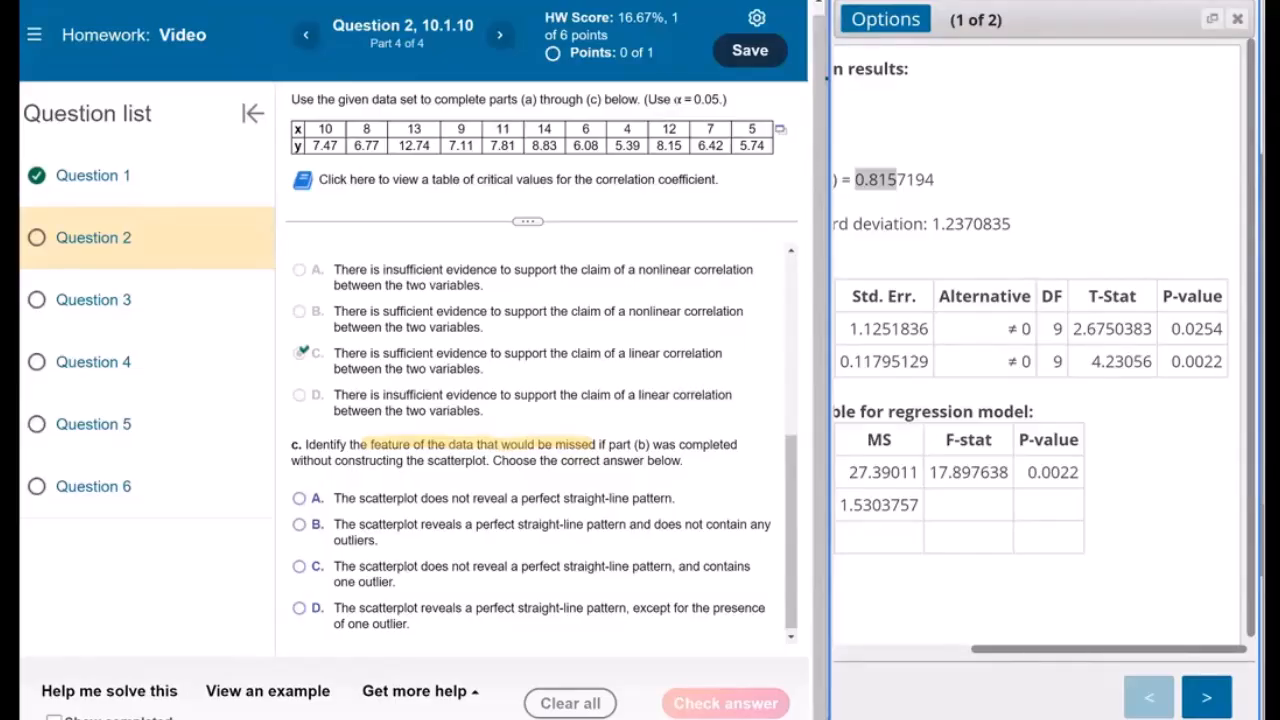
click(299, 607)
click(725, 703)
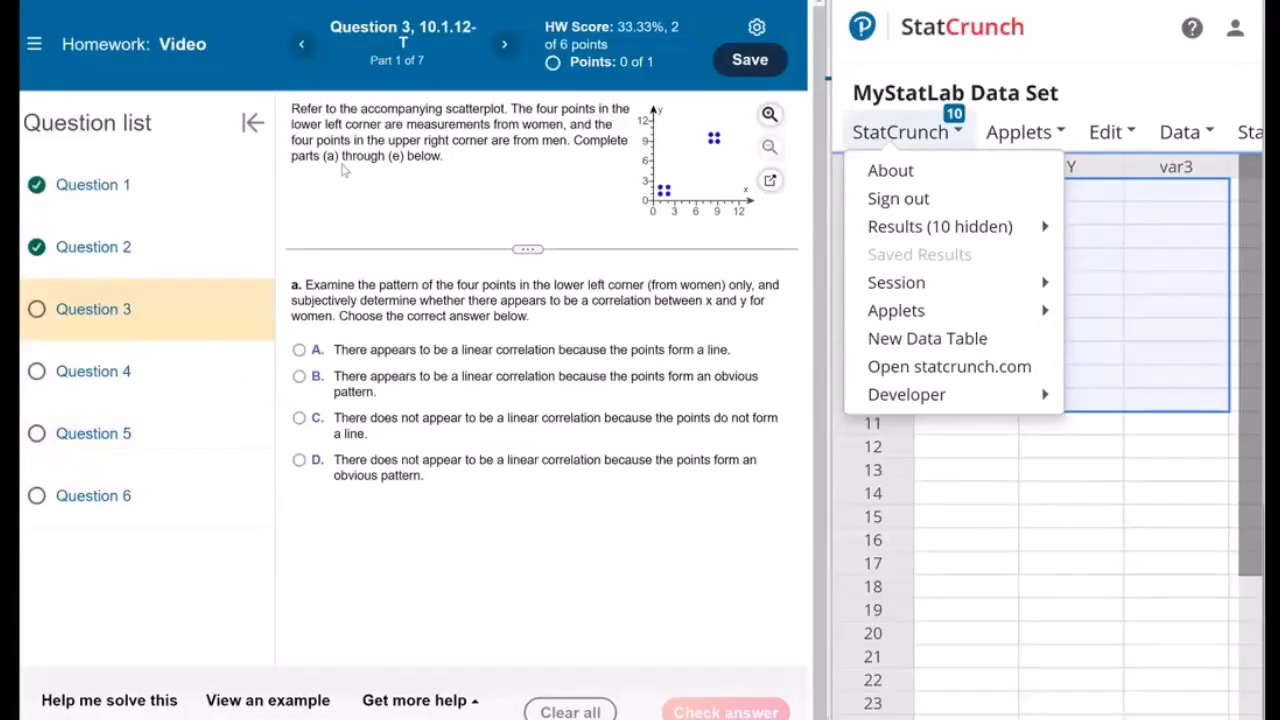
Enlarge the scatterplot and label the four women's points with coordinates (1,1), (1,2), (2,1) and (2,2)
click(328, 115)
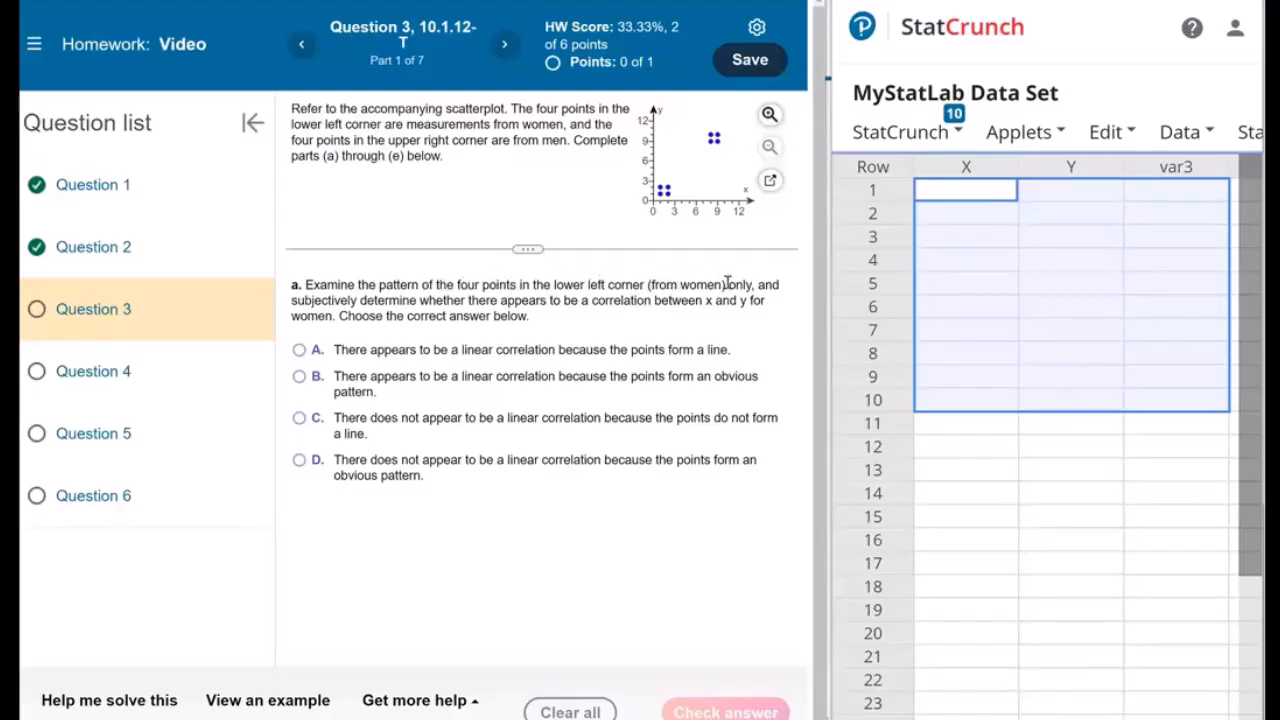
click(768, 177)
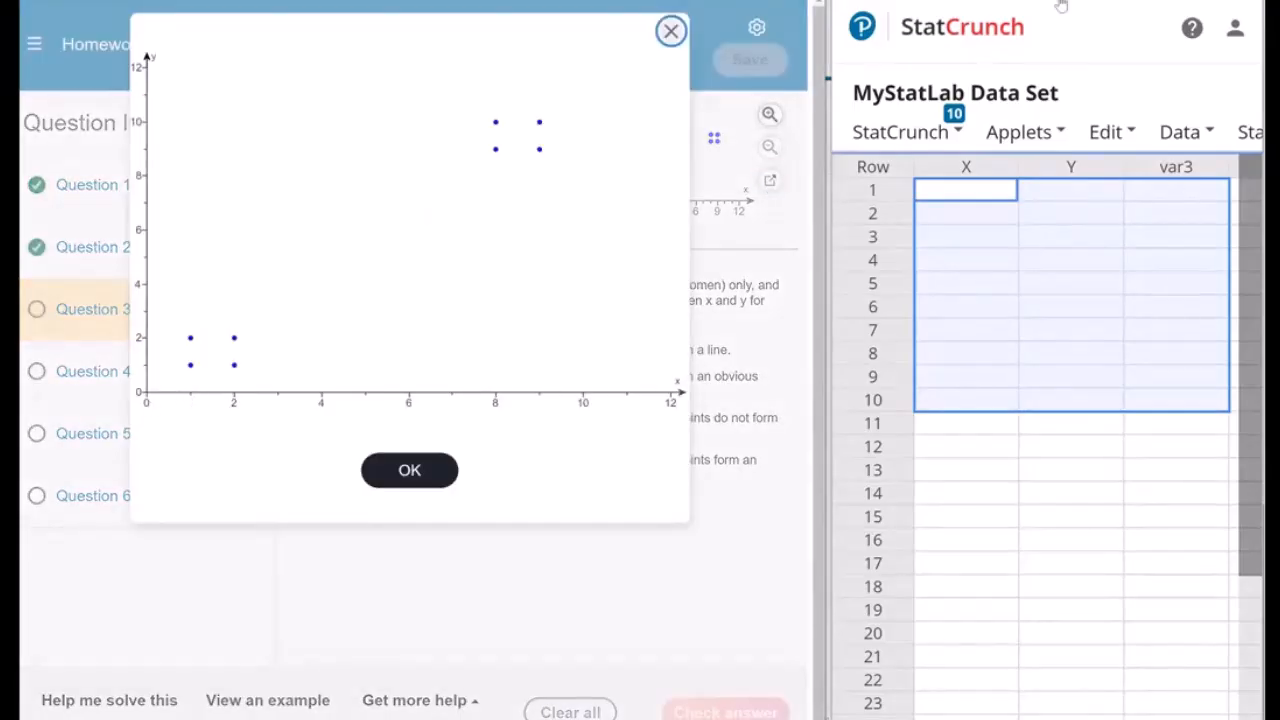
drag(183, 414, 199, 387)
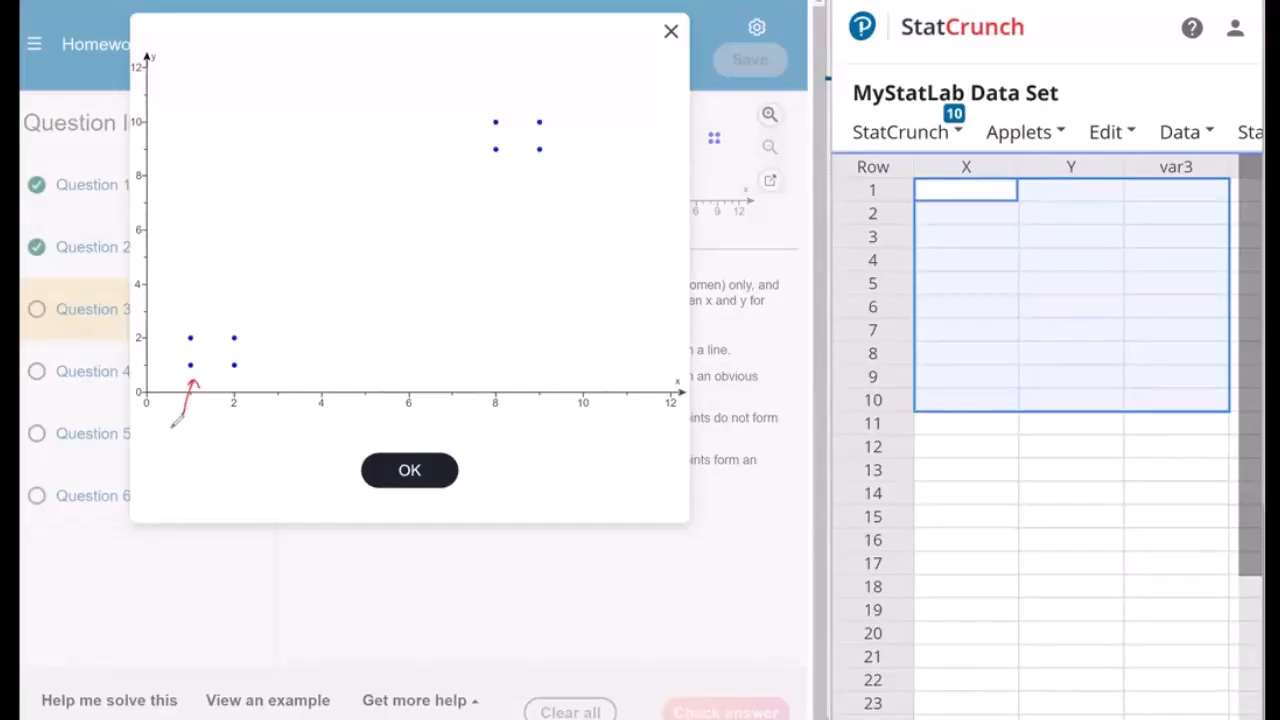
mouse_move(172, 432)
mouse_down()
mouse_move(170, 452)
mouse_move(216, 462)
mouse_up()
click(195, 452)
mouse_move(167, 298)
mouse_down()
mouse_move(164, 320)
mouse_move(177, 316)
mouse_up()
mouse_move(187, 308)
mouse_down()
mouse_move(185, 324)
mouse_move(208, 318)
mouse_up()
mouse_move(265, 355)
mouse_down()
mouse_move(262, 376)
mouse_move(296, 380)
mouse_up()
drag(312, 354, 316, 380)
mouse_move(262, 302)
mouse_down()
mouse_move(258, 326)
mouse_move(322, 336)
mouse_up()
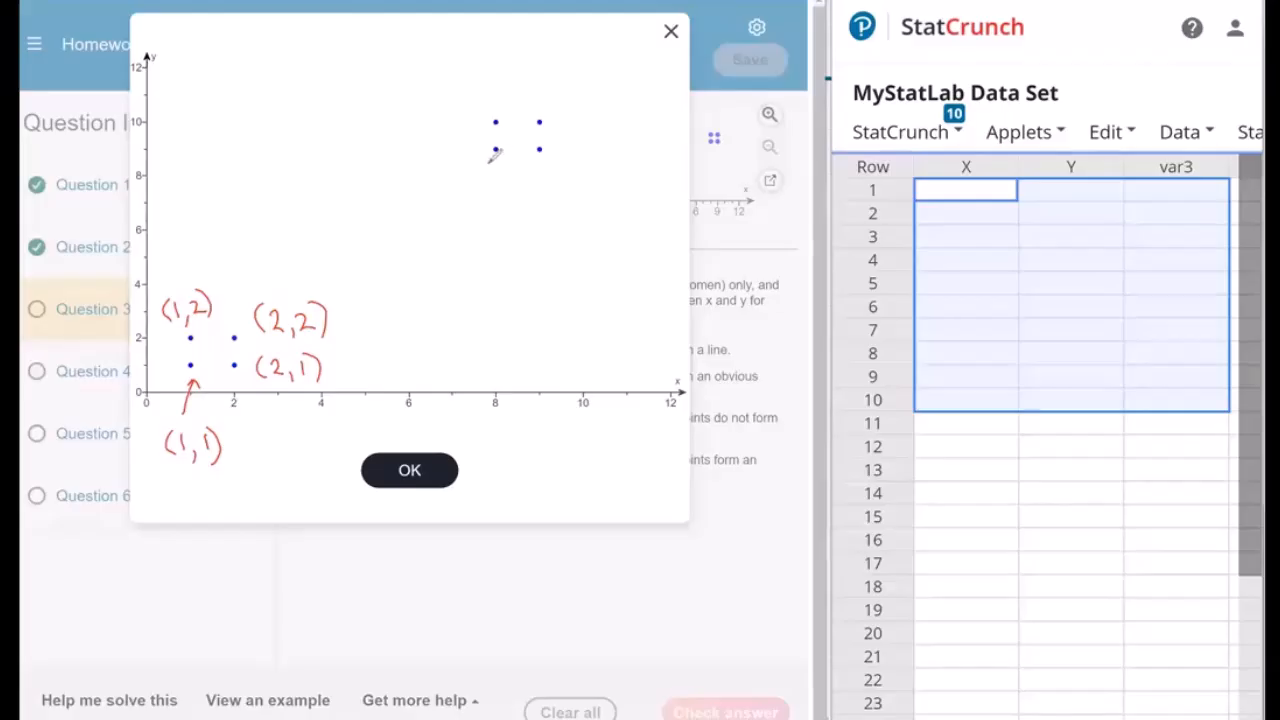
Label the four men's points on the enlarged scatterplot with coordinates (8,9), (8,10), (9,9) and (9,10)
mouse_move(489, 163)
mouse_down()
mouse_move(486, 191)
mouse_move(513, 202)
mouse_up()
mouse_move(469, 82)
mouse_down()
mouse_move(466, 111)
mouse_move(489, 94)
mouse_move(494, 113)
mouse_up()
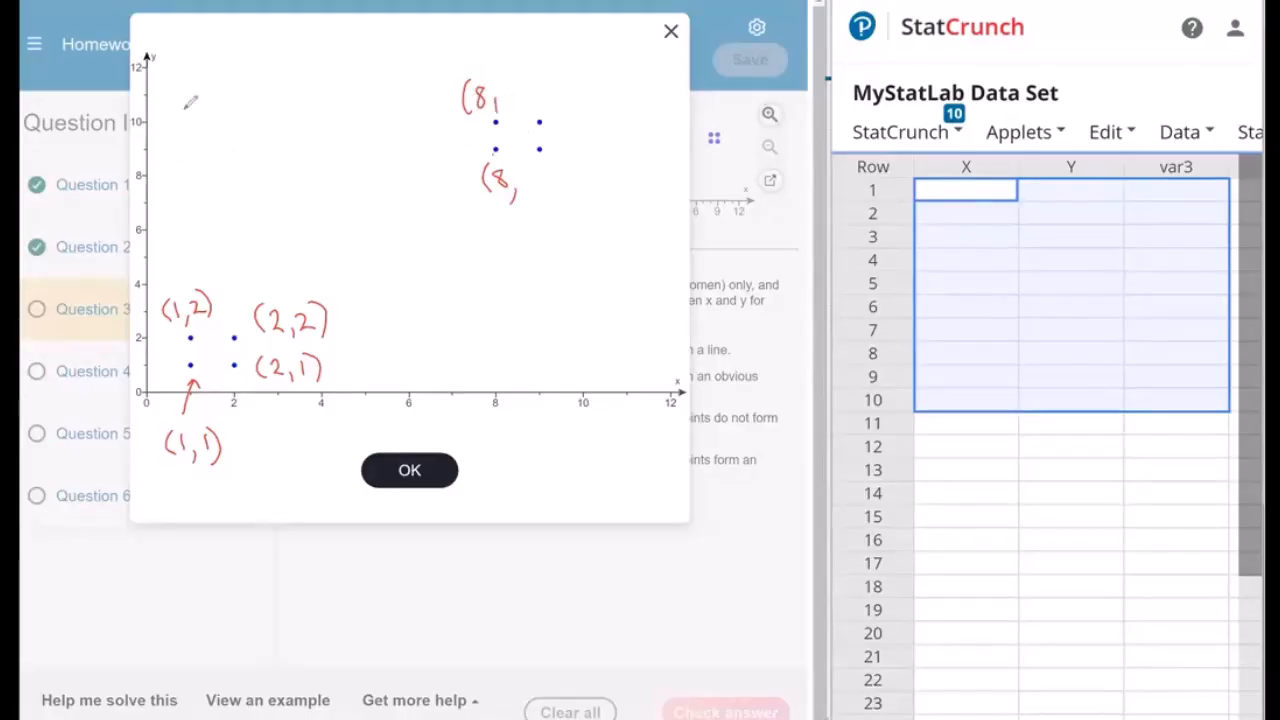
drag(524, 171, 528, 198)
drag(503, 86, 526, 106)
mouse_move(570, 136)
mouse_down()
mouse_move(568, 162)
mouse_move(623, 168)
mouse_up()
mouse_move(576, 86)
mouse_down()
mouse_move(572, 110)
mouse_move(616, 112)
mouse_move(636, 92)
mouse_move(654, 112)
mouse_up()
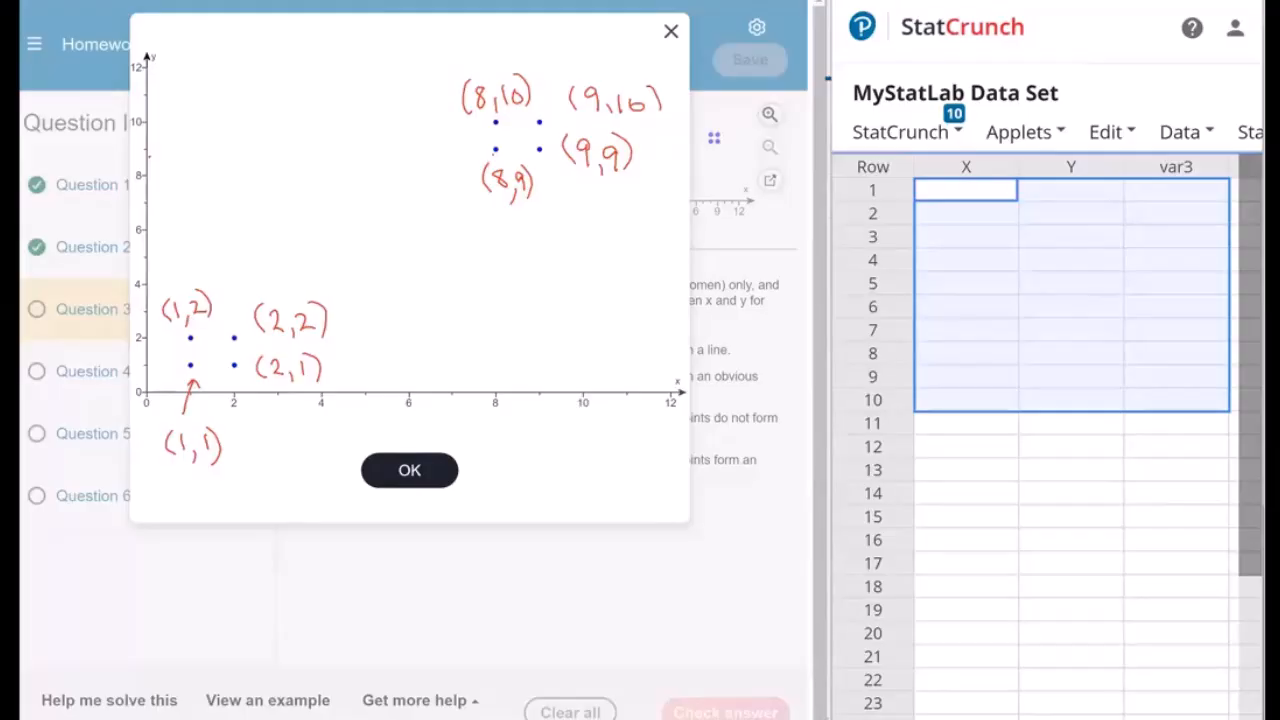
Enter the women's x-values 1, 1, 2, 2 in column X, with 1 as the first Y value
click(940, 192)
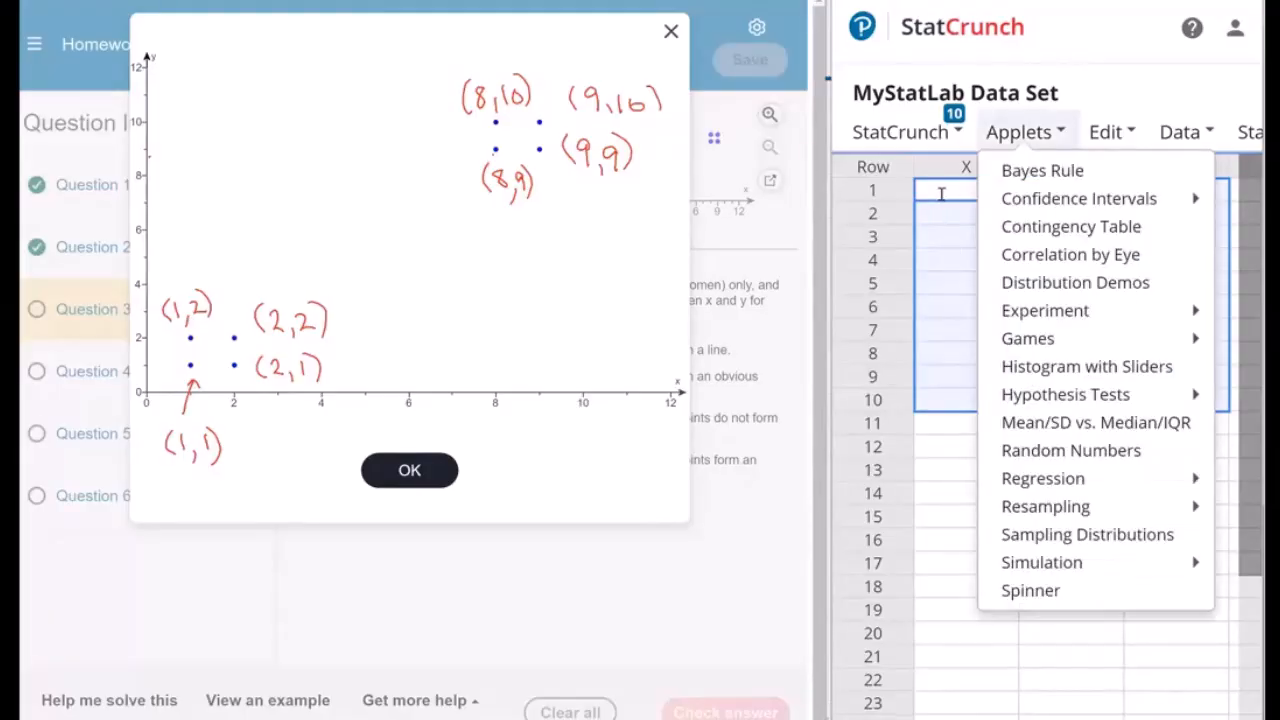
text(1)
key(Tab)
text(1)
key(Return)
text(1)
key(Return)
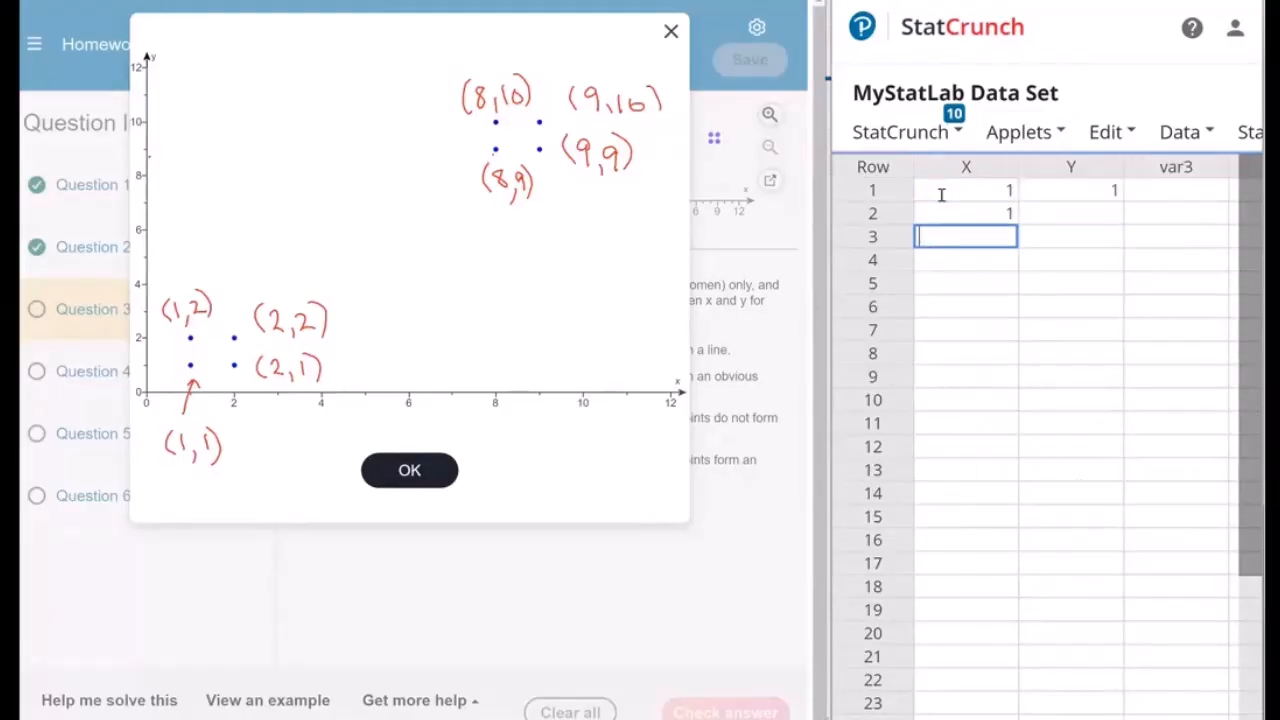
text(2)
key(Return)
text(2)
key(Return)
Fill rows 2 to 4 of column Y with the women's y-values 2, 1 and 2
key(Up)
key(Up)
key(Up)
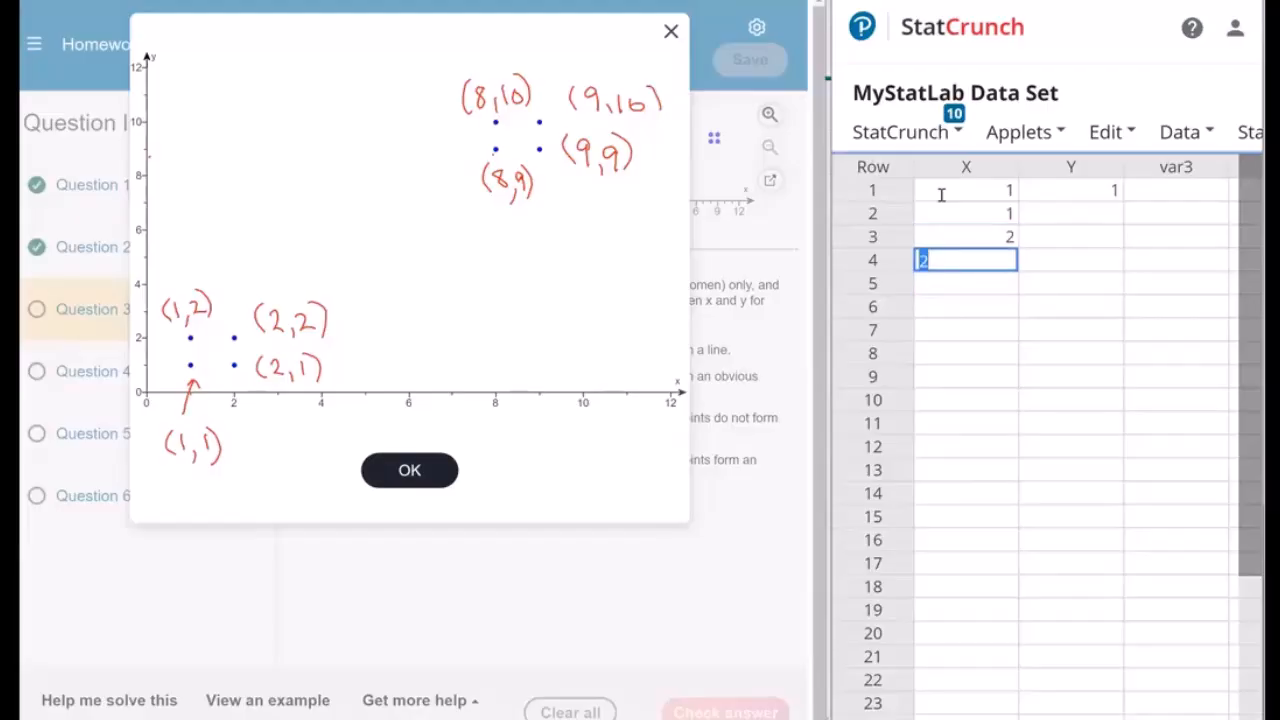
key(Tab)
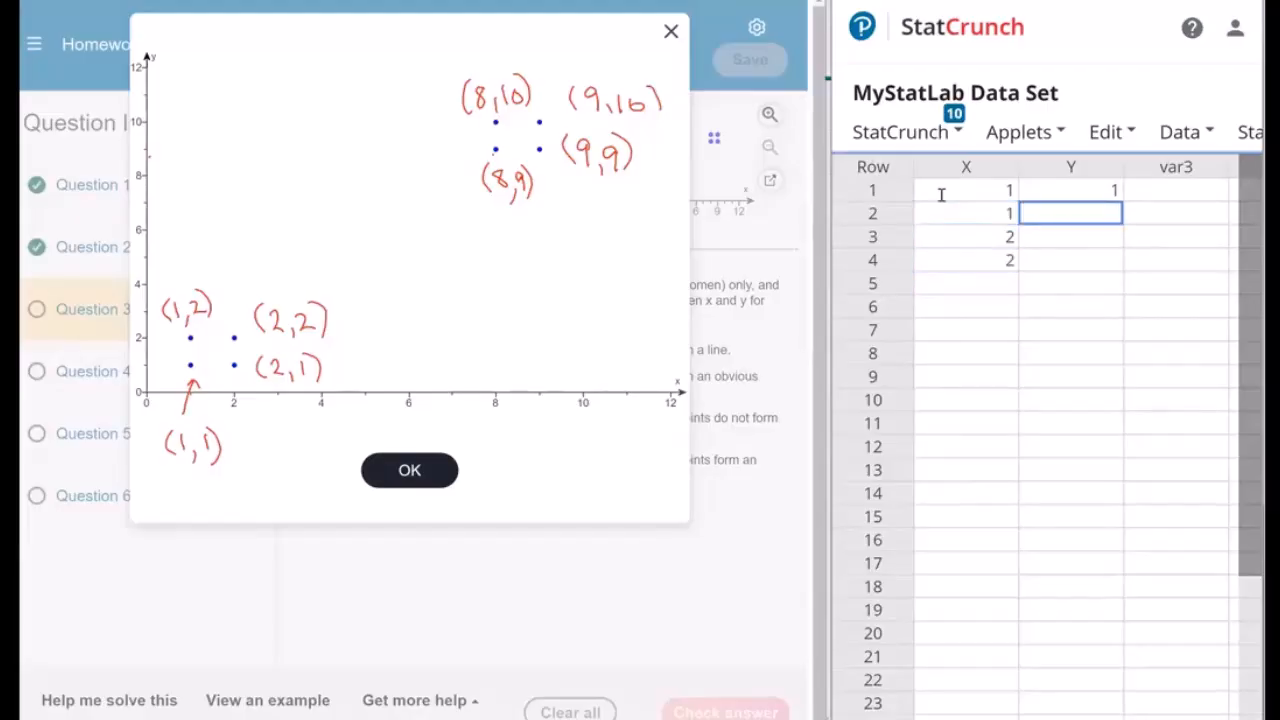
text(2)
key(Return)
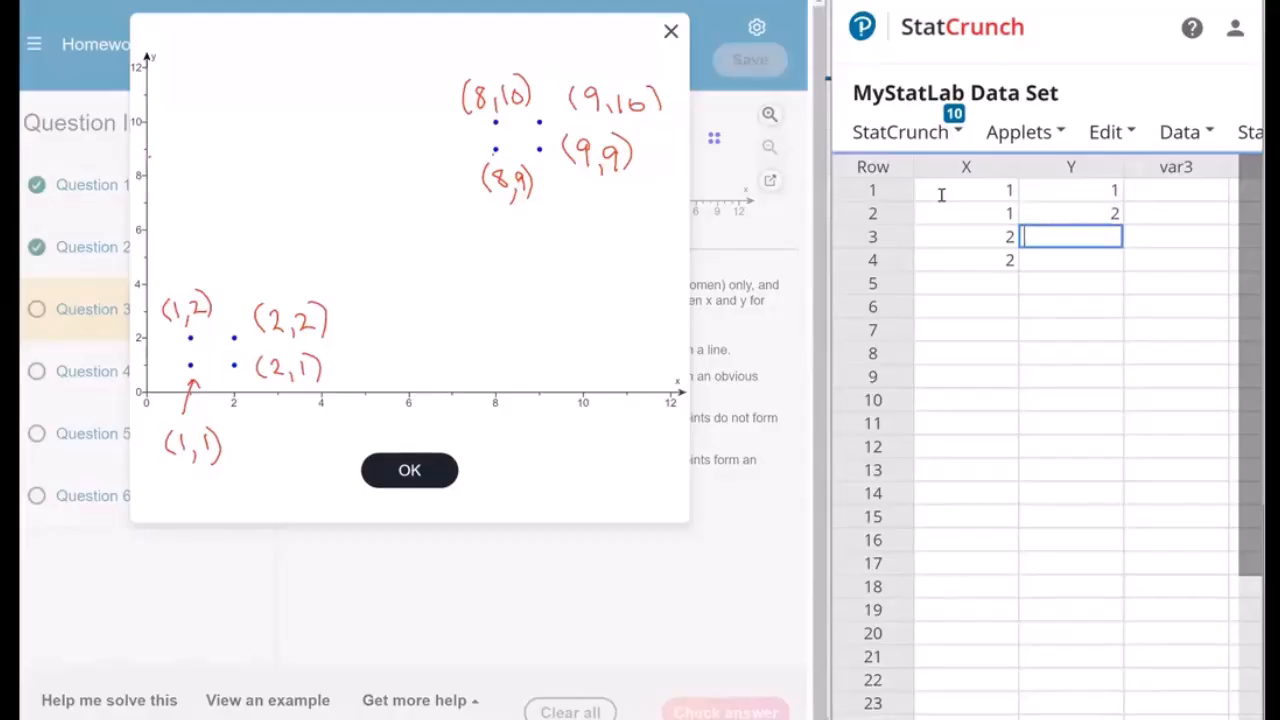
text(1)
key(Return)
text(2)
key(Return)
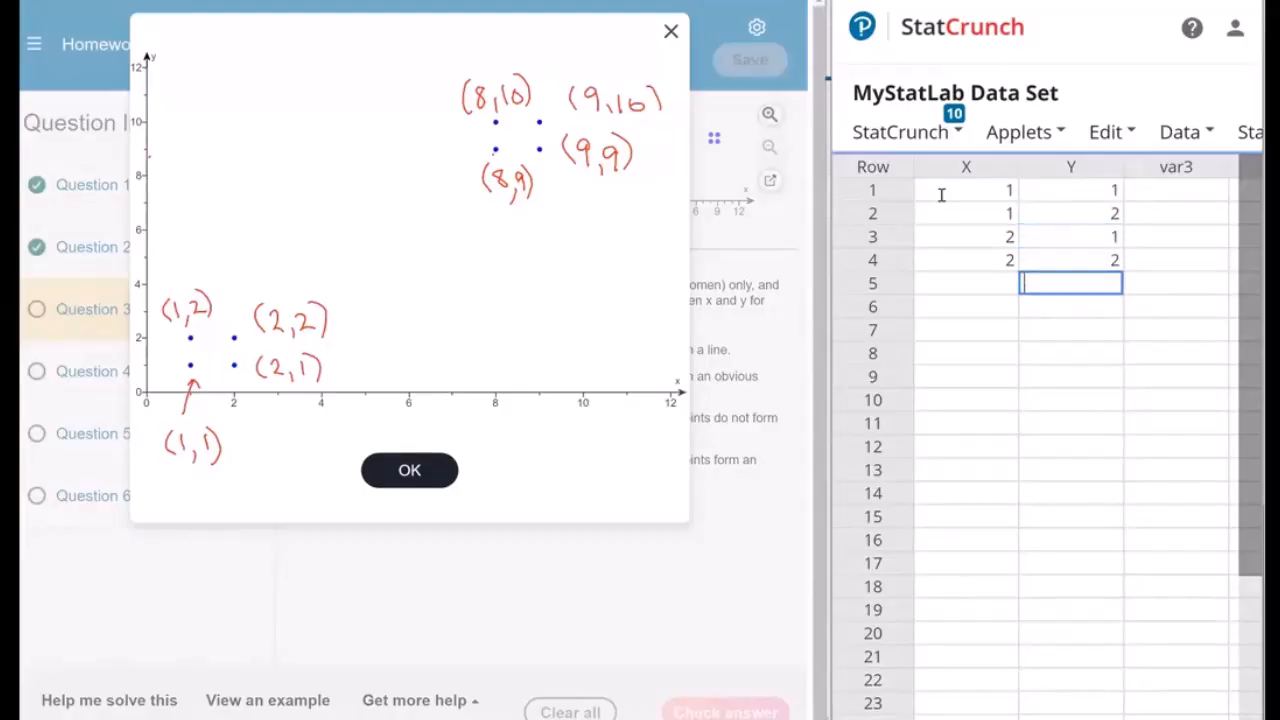
Enter the men's x-values 8, 8, 9, 9 in rows 1 to 4 of column var3
click(1183, 190)
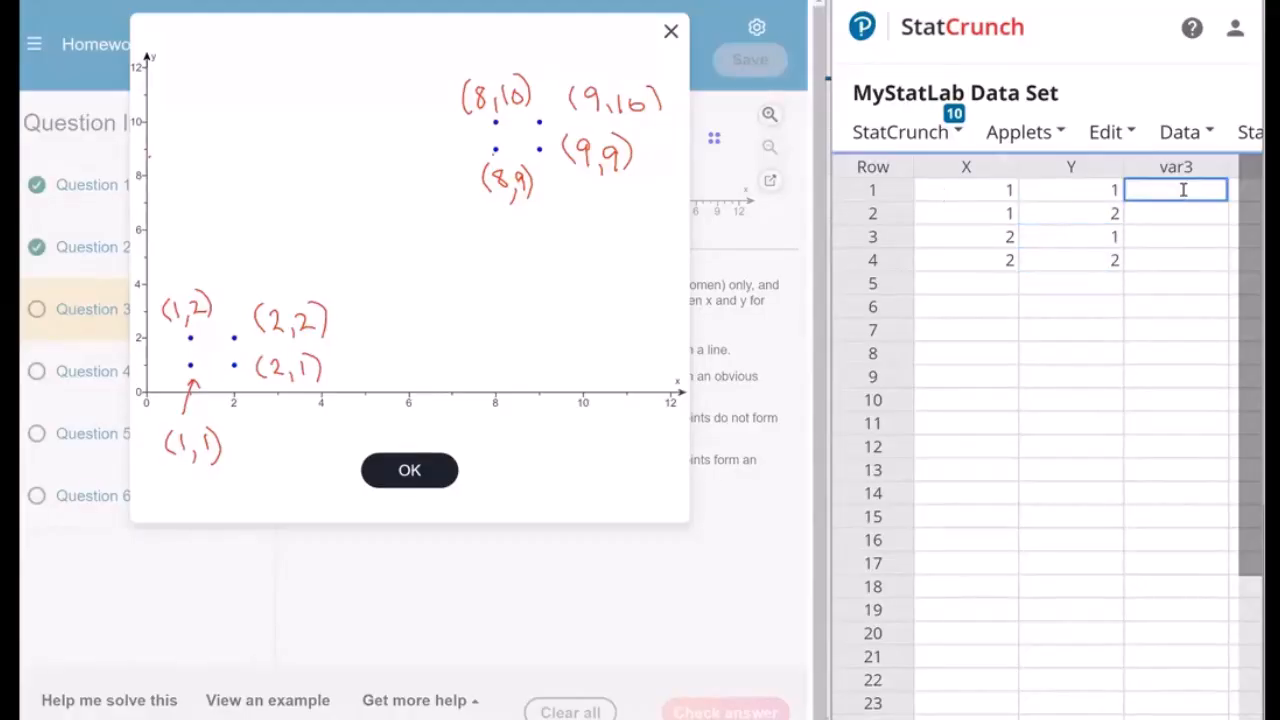
text(8)
key(Return)
text(8)
key(Return)
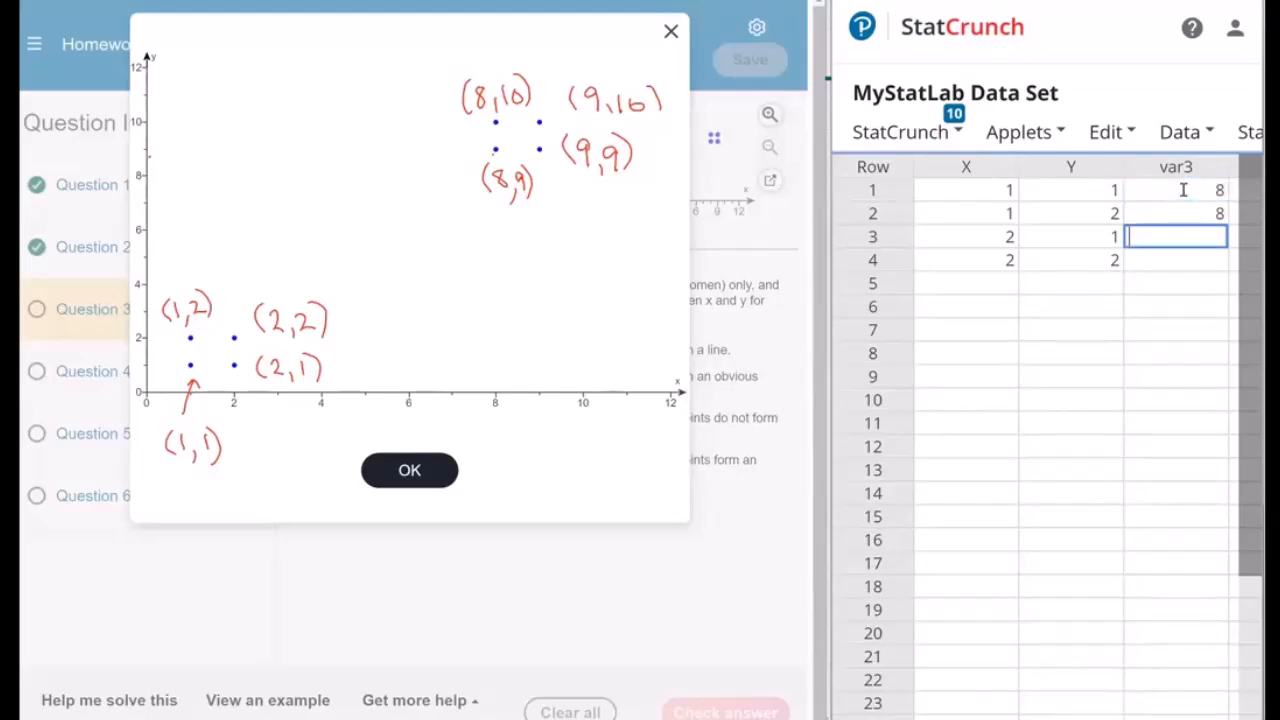
text(9)
key(Return)
text(9)
key(Return)
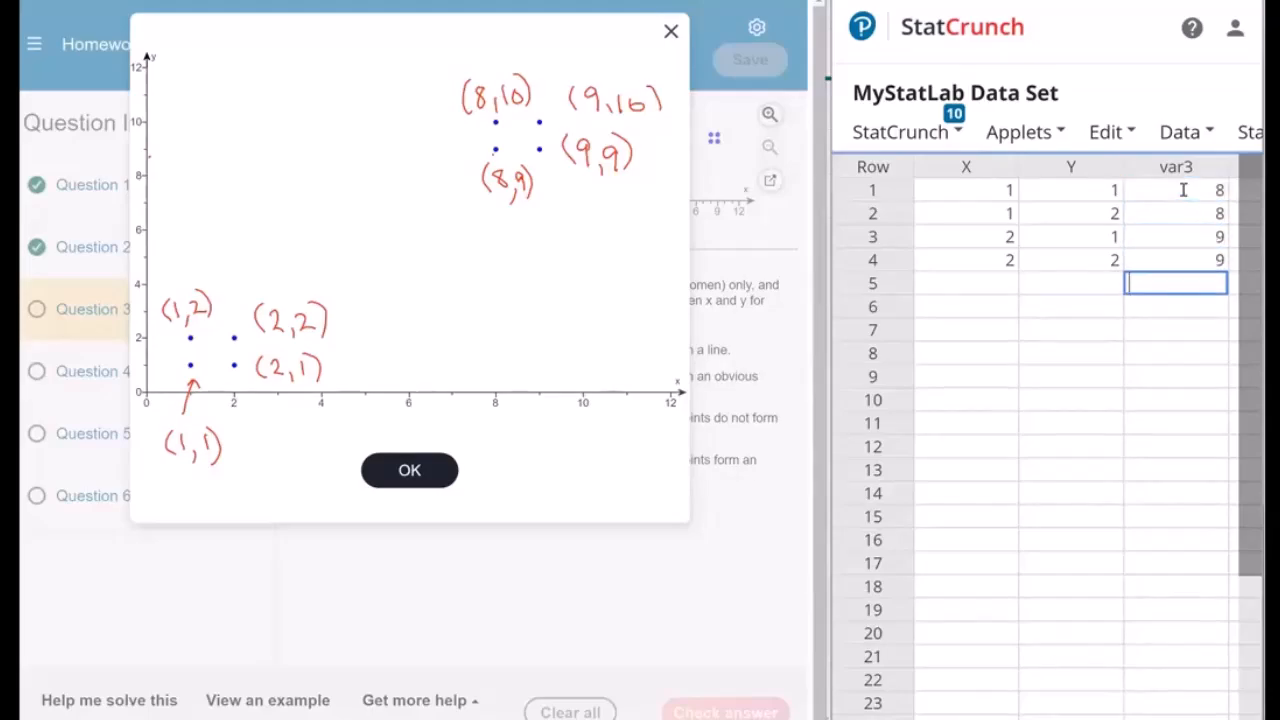
Enter the men's y-values 9, 10, 9 down column var4, starting at row 1
key(Tab)
text(9)
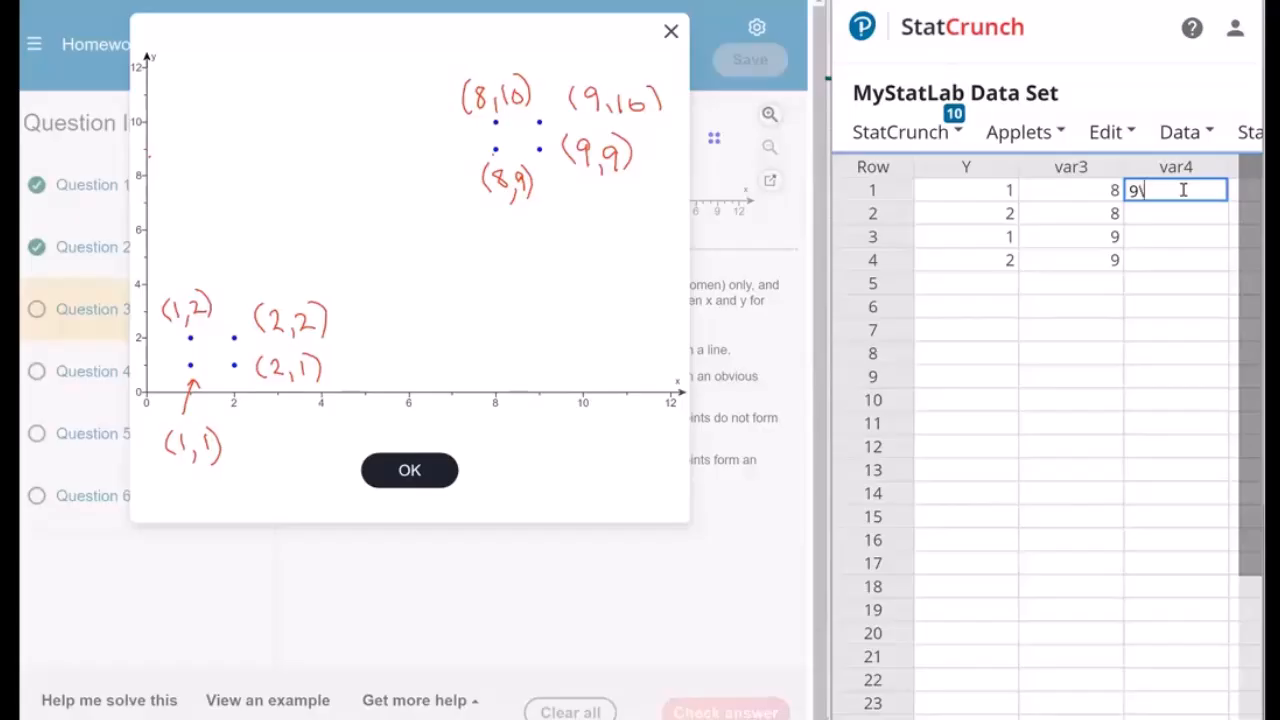
key(Return)
text(10)
key(Return)
text(9)
key(Return)
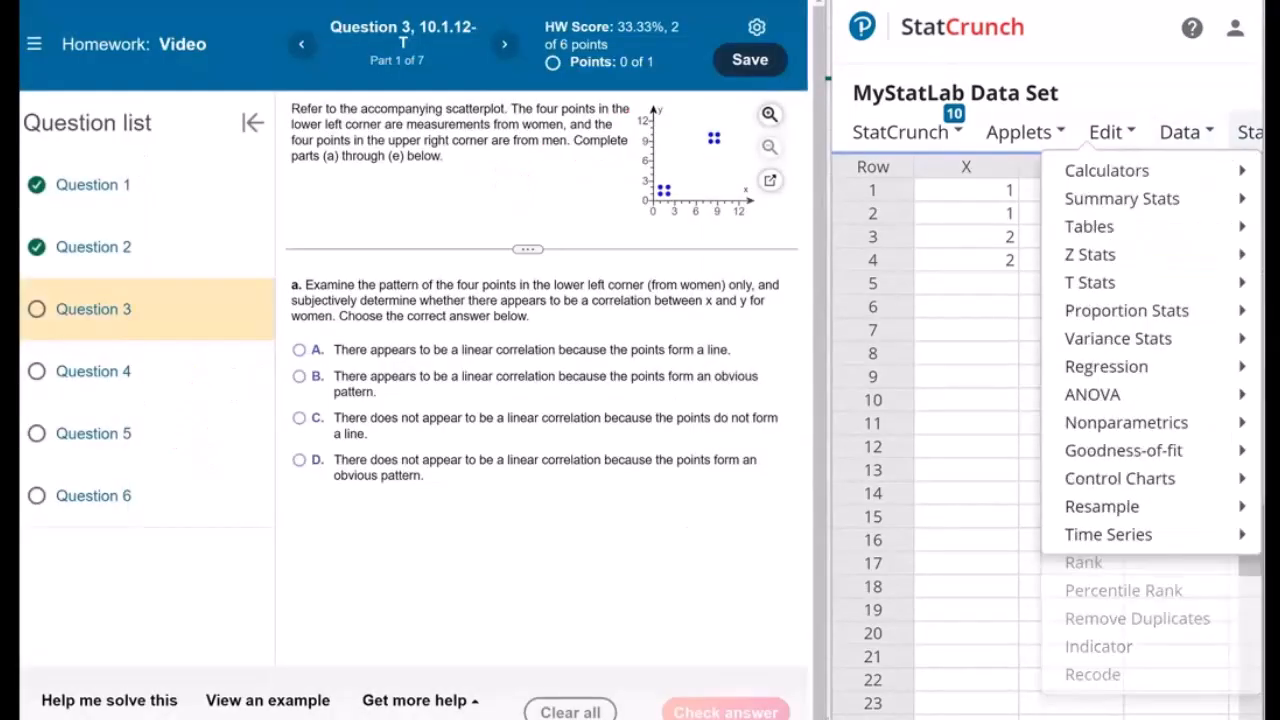
Compute a simple linear regression with X as the X variable and Y as the Y variable
mouse_move(1154, 363)
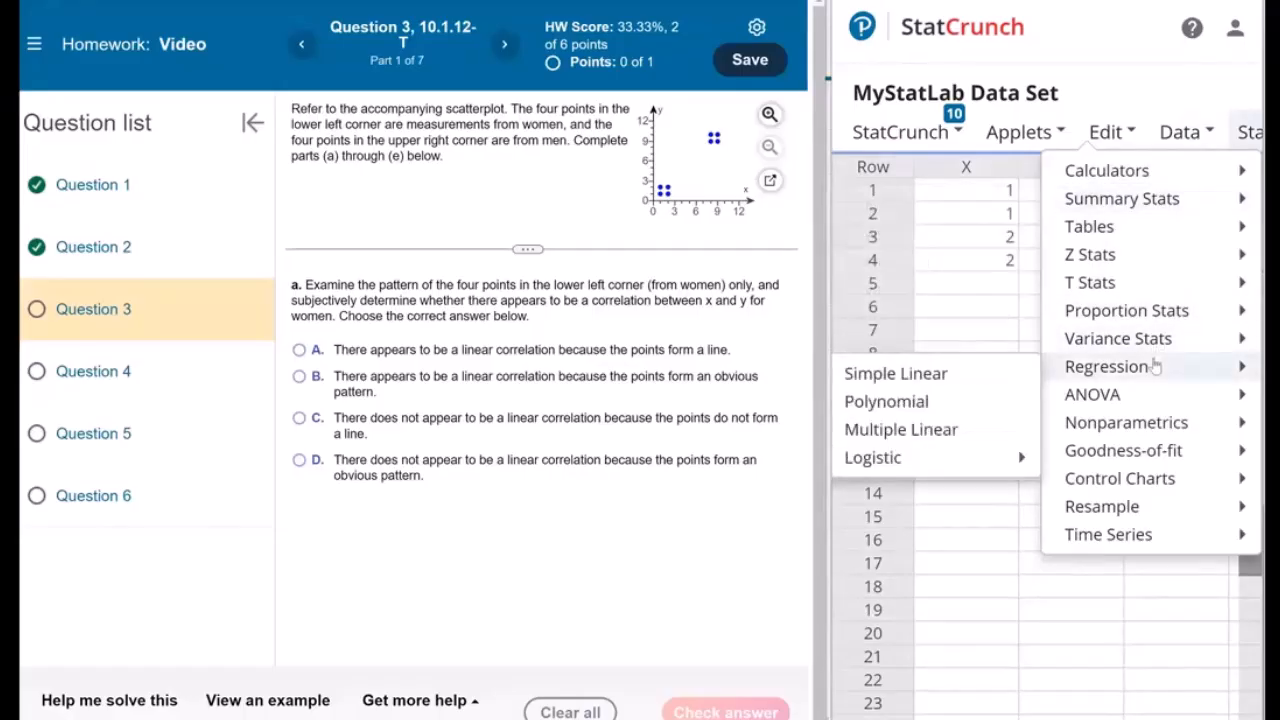
click(940, 383)
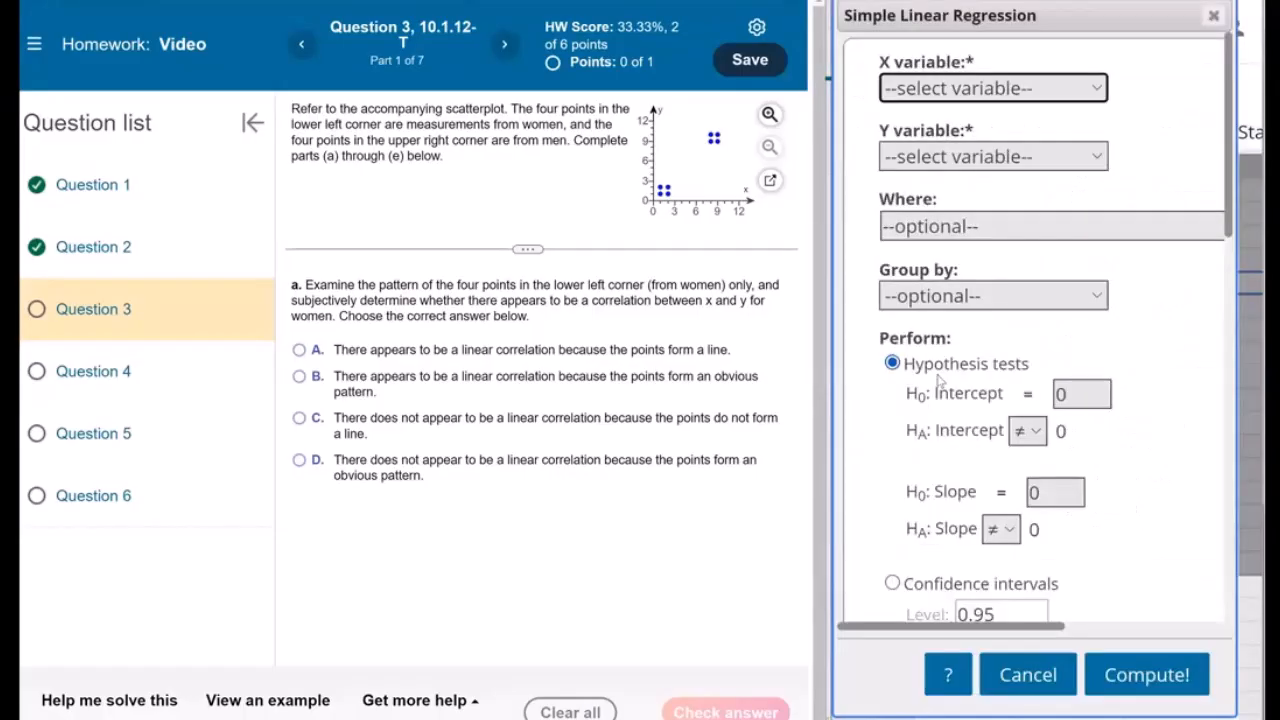
click(945, 88)
click(935, 136)
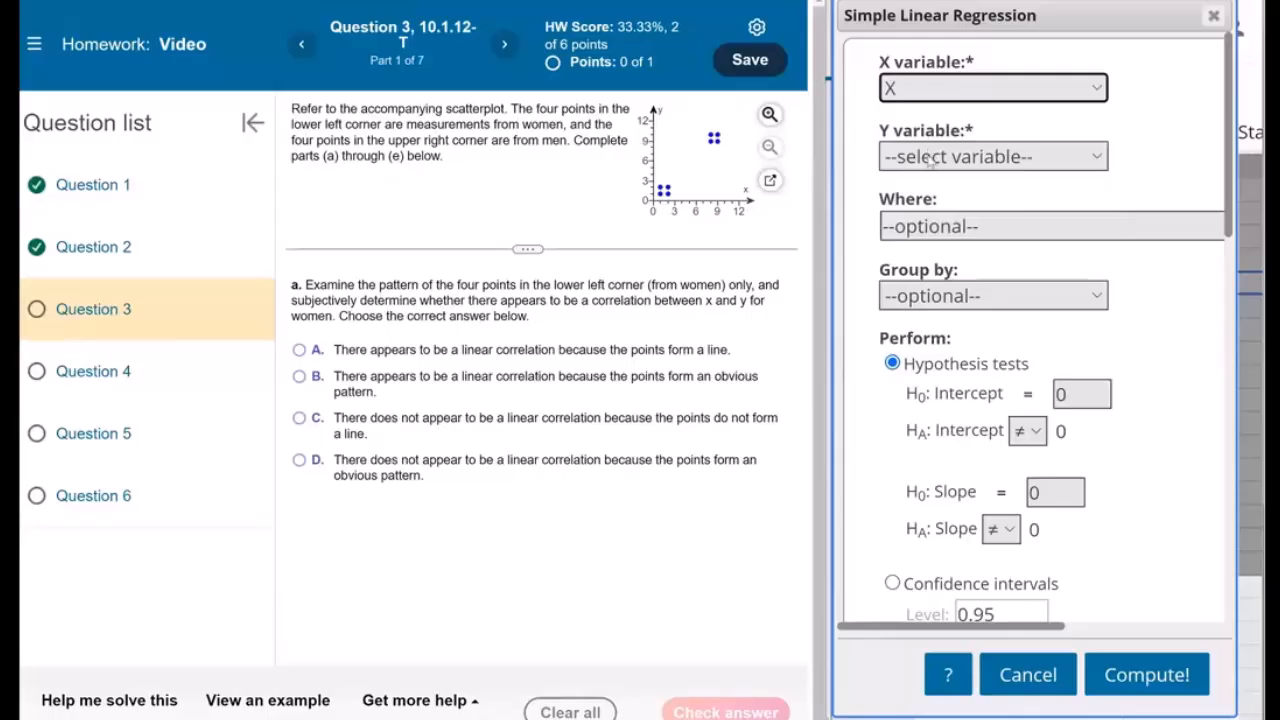
click(930, 157)
click(923, 233)
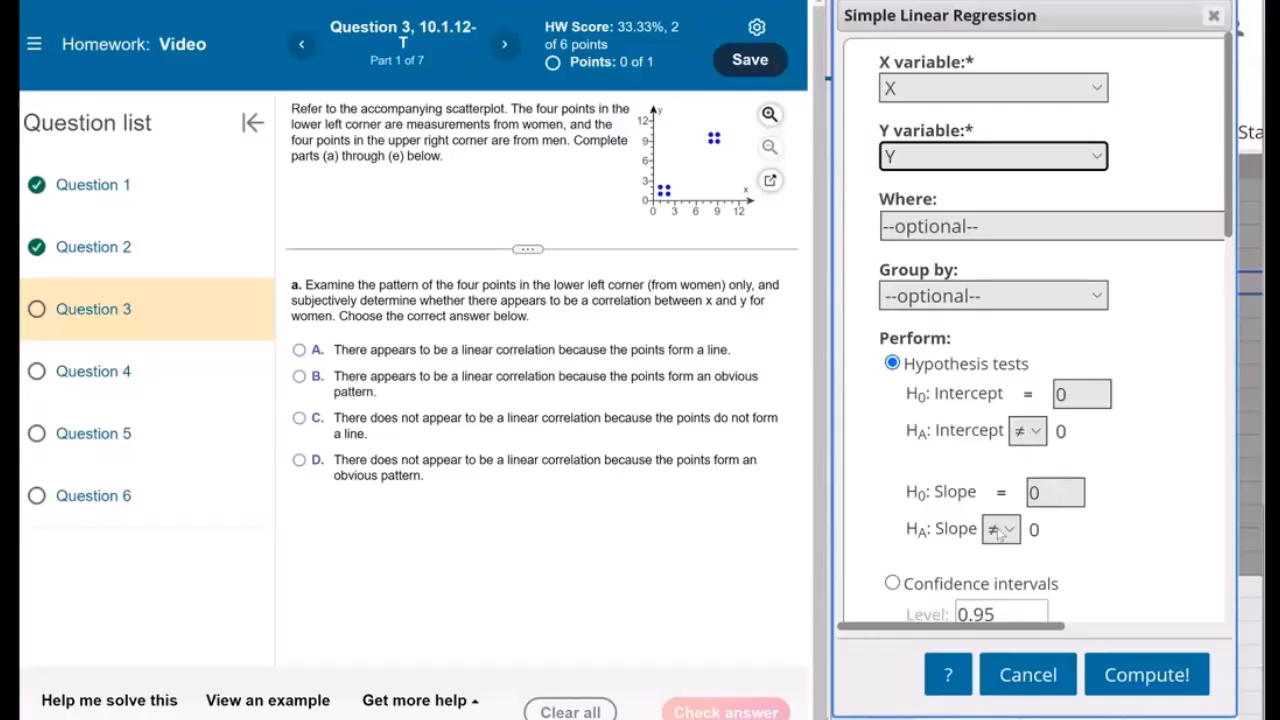
scroll(1063, 434, down, 2)
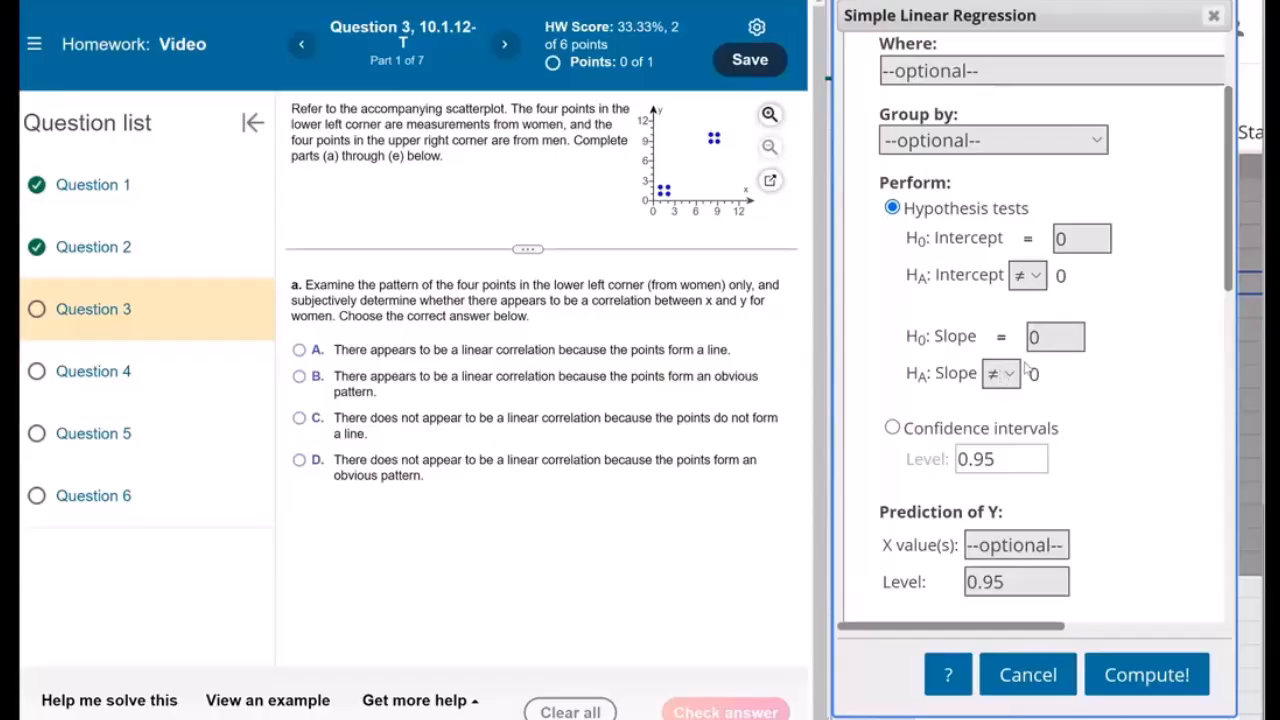
click(1140, 672)
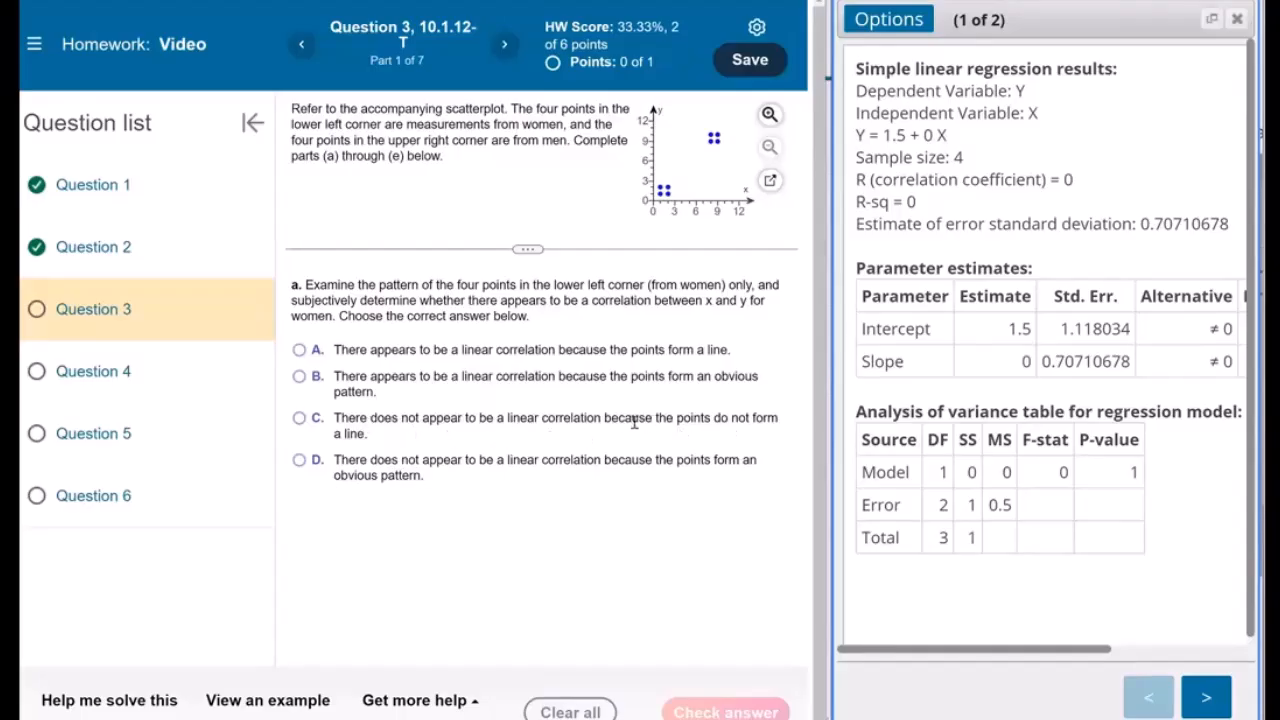
Submit for part (a) that there does not appear to be a linear correlation because the points do not form a line
click(308, 422)
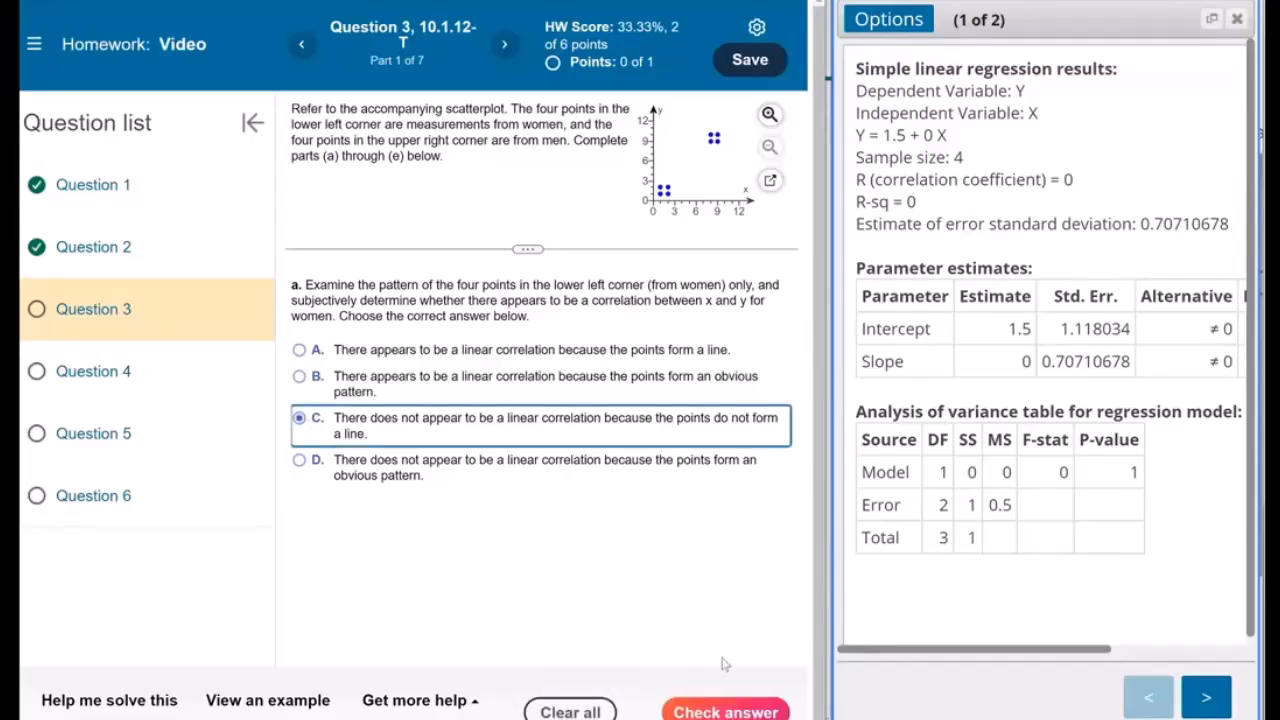
click(725, 710)
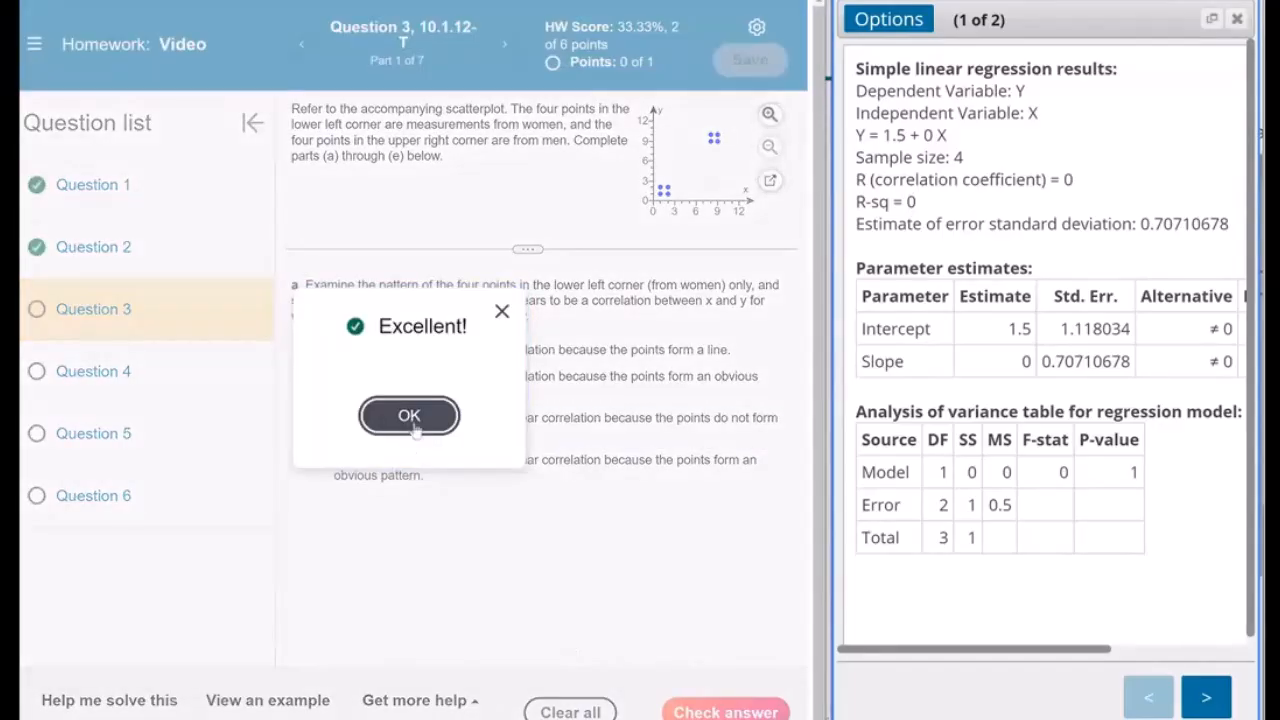
click(412, 416)
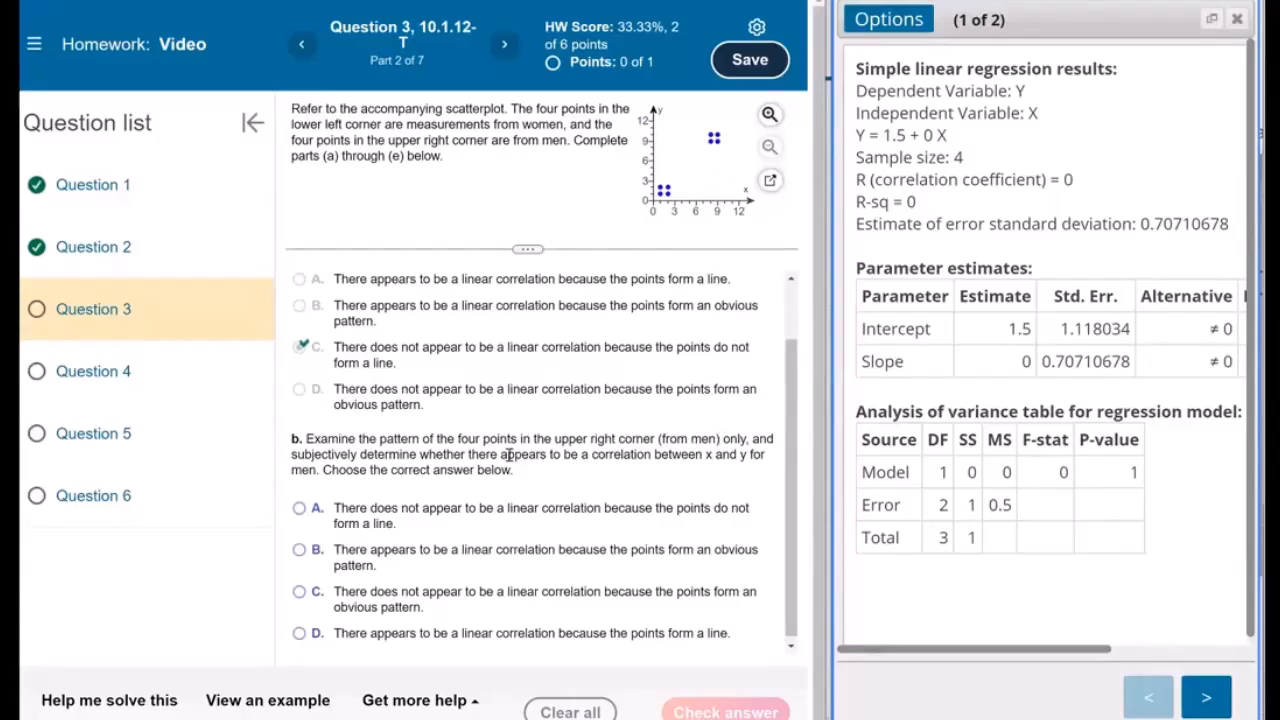
Answer part (b) for the men's points with no apparent linear correlation because the points do not form a line, and submit it
scroll(509, 455, down, 1)
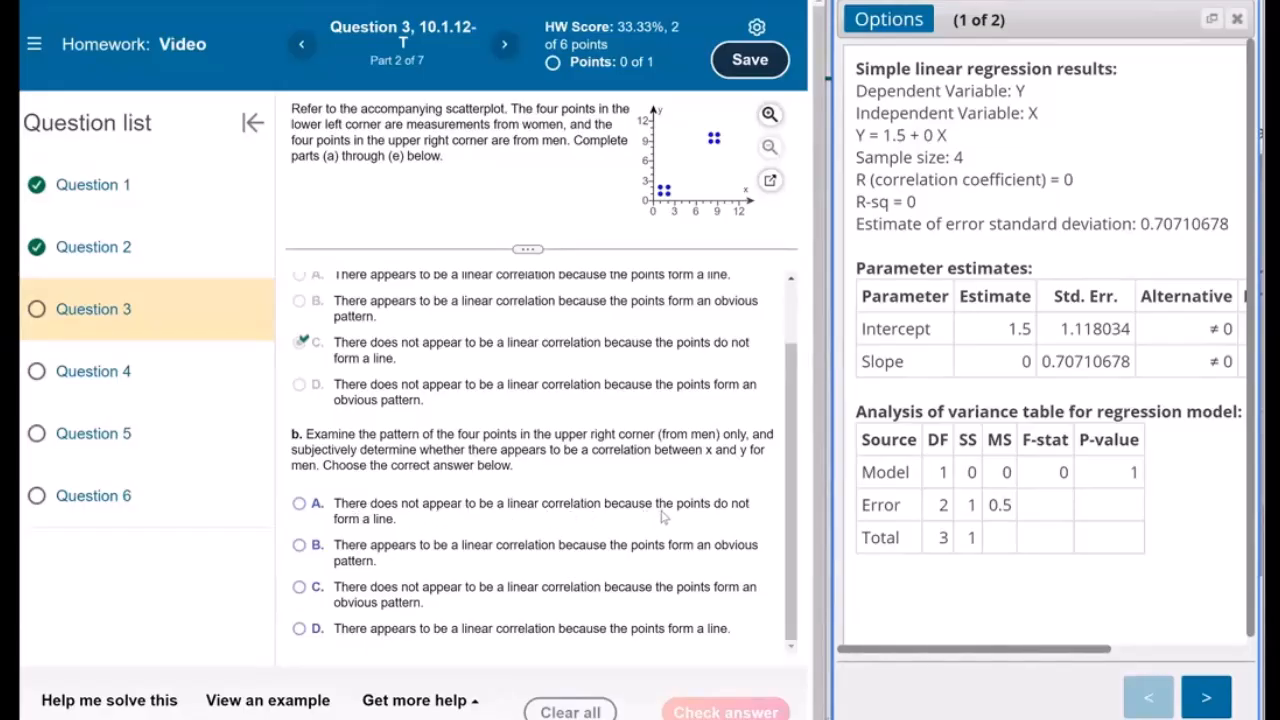
click(299, 503)
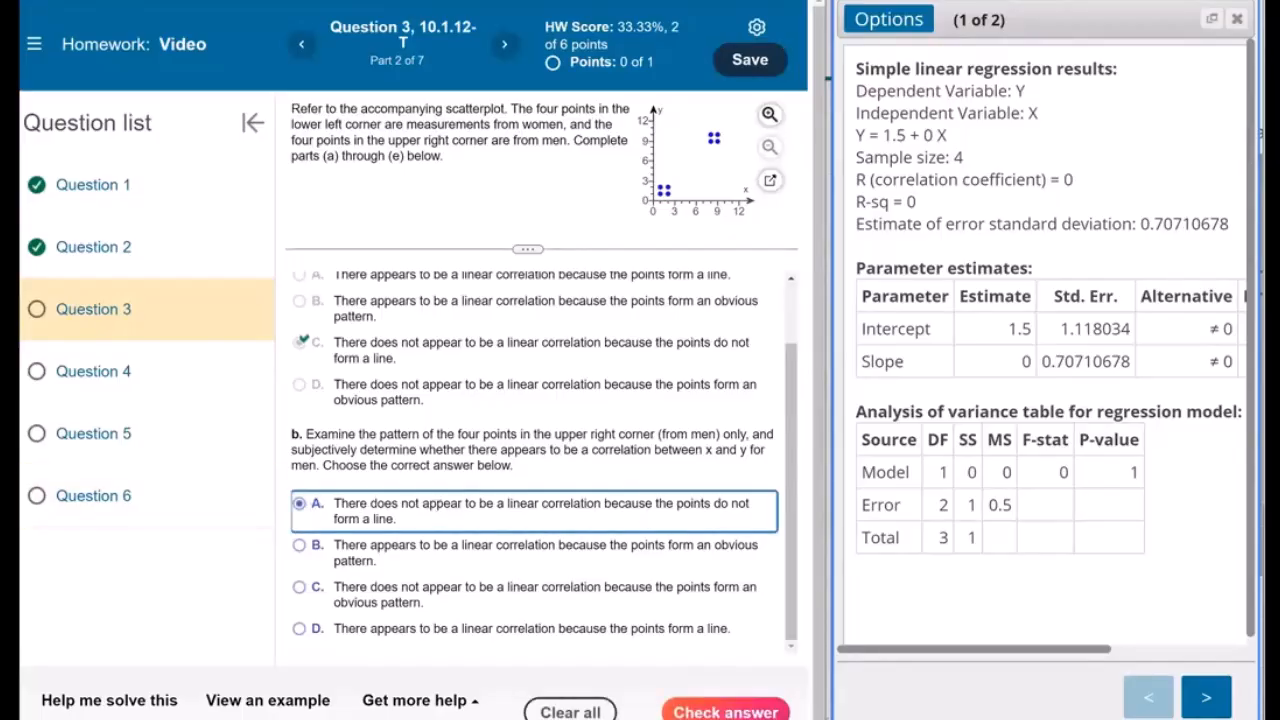
click(700, 712)
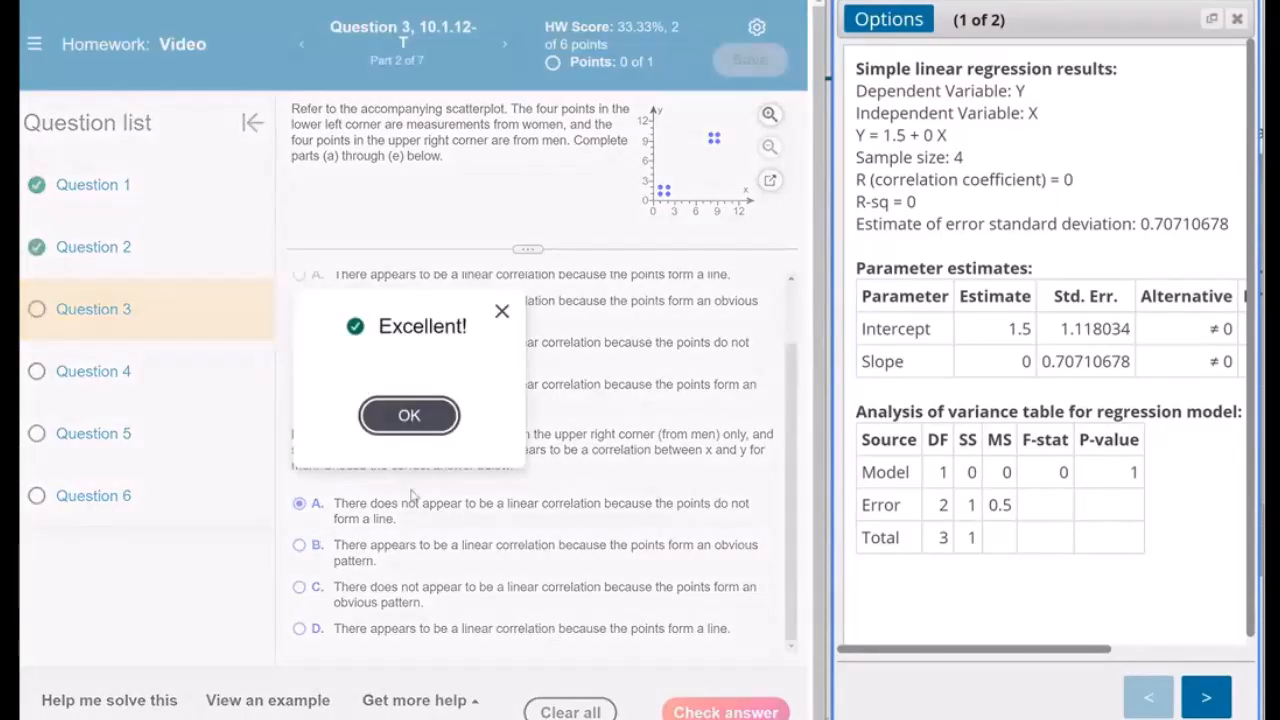
click(409, 416)
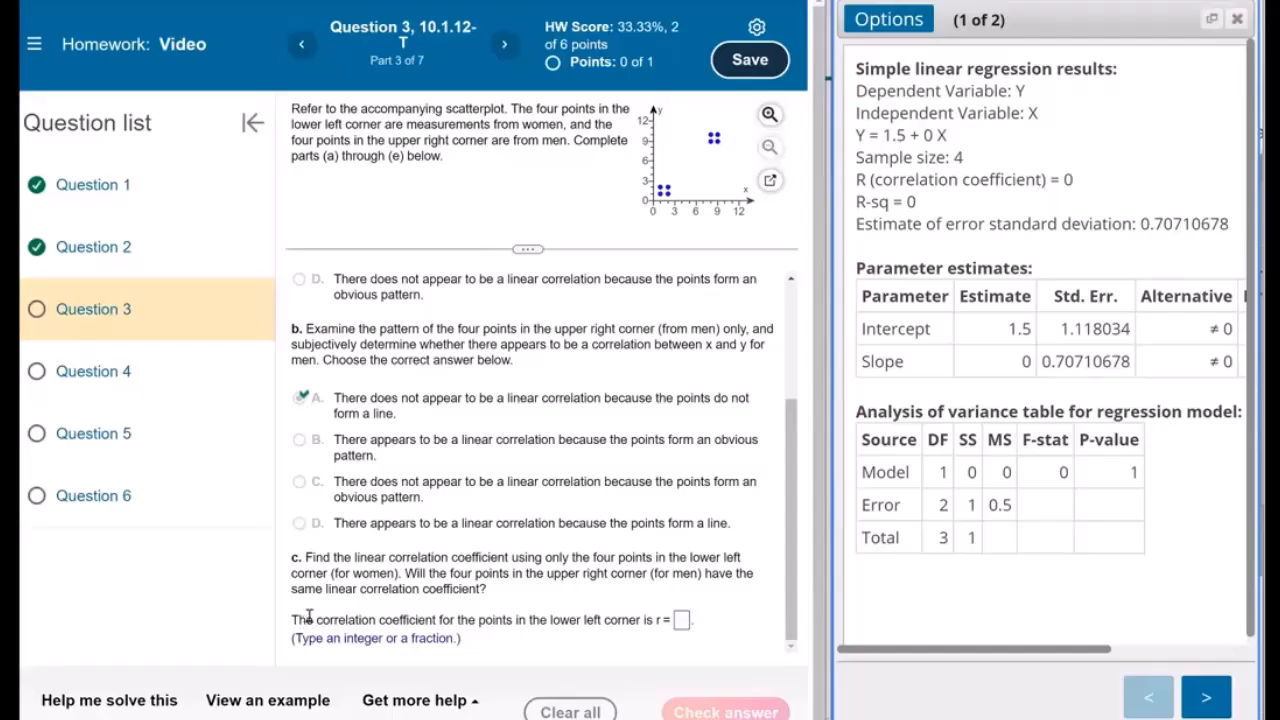
Enter 0 as the correlation coefficient r for part (c), highlight R in the regression results, and submit the answer
click(681, 622)
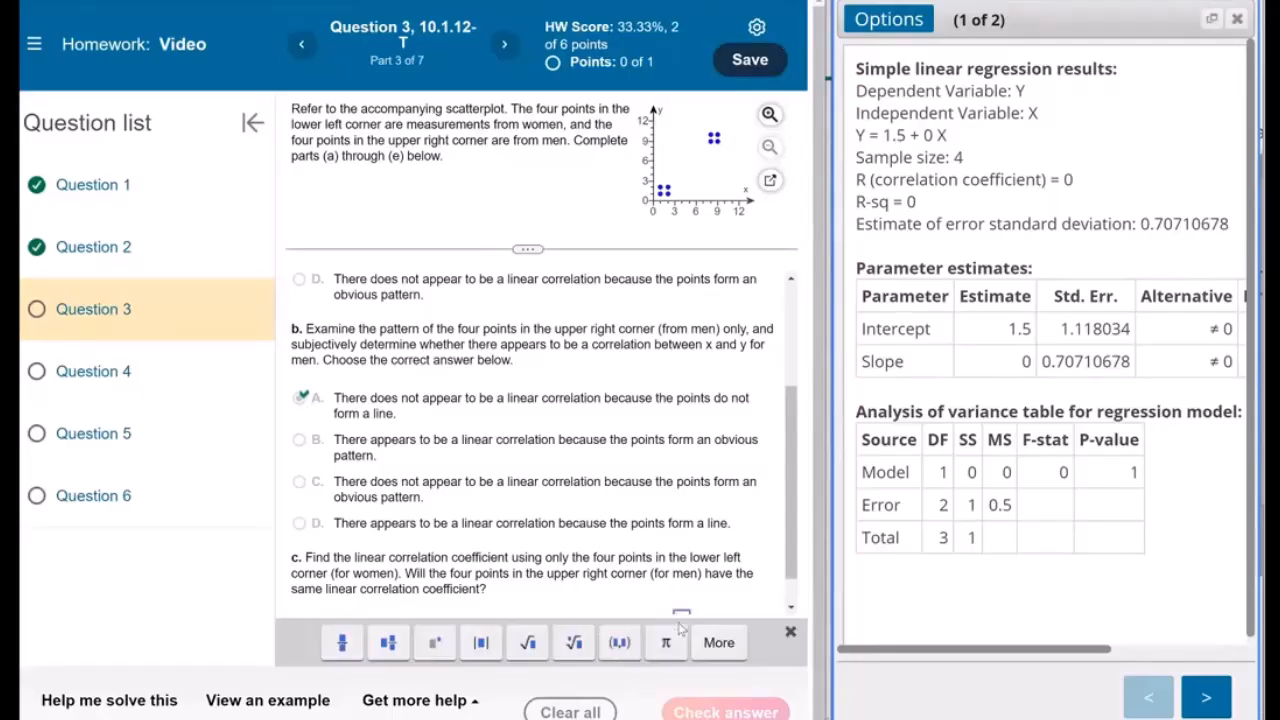
text(0)
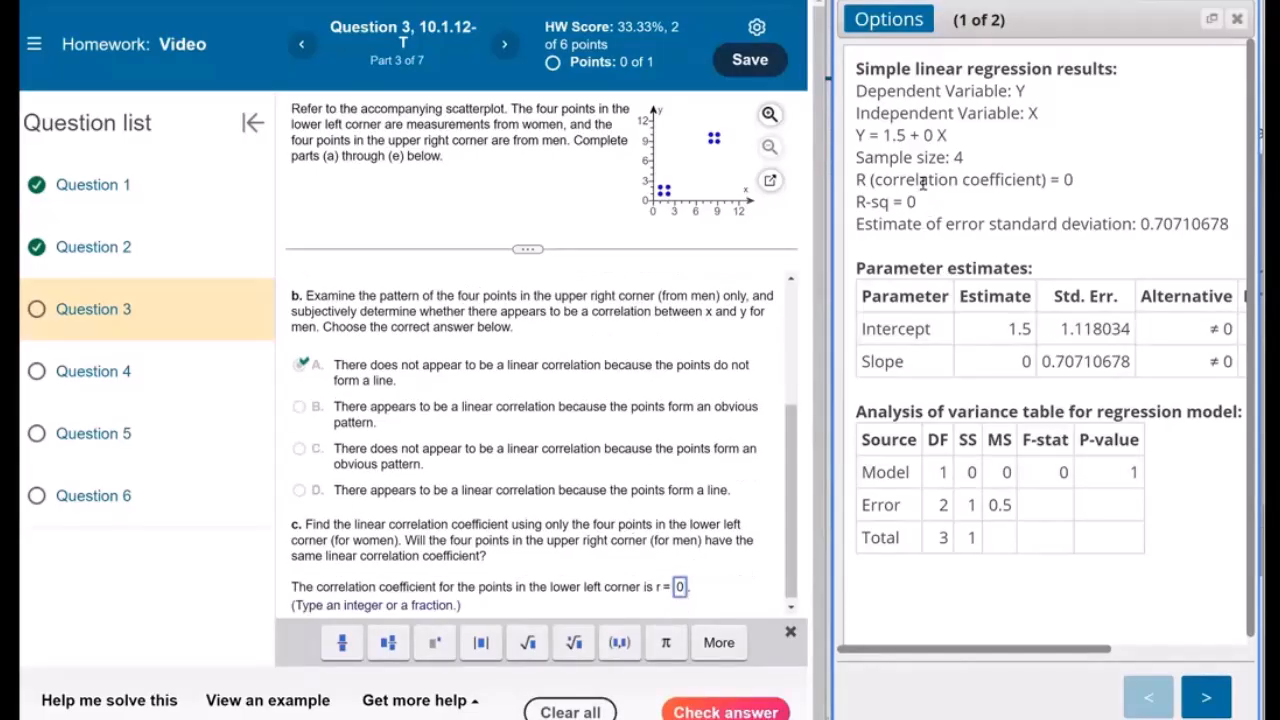
drag(919, 179, 1135, 188)
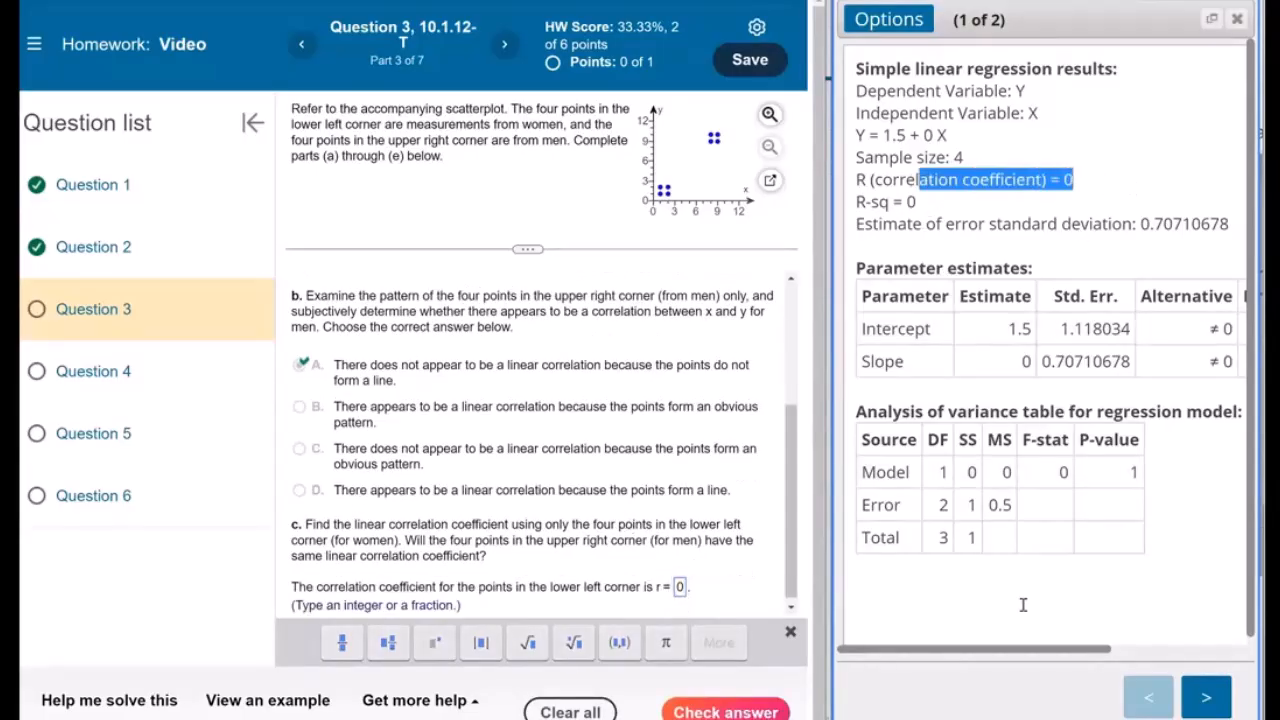
click(725, 710)
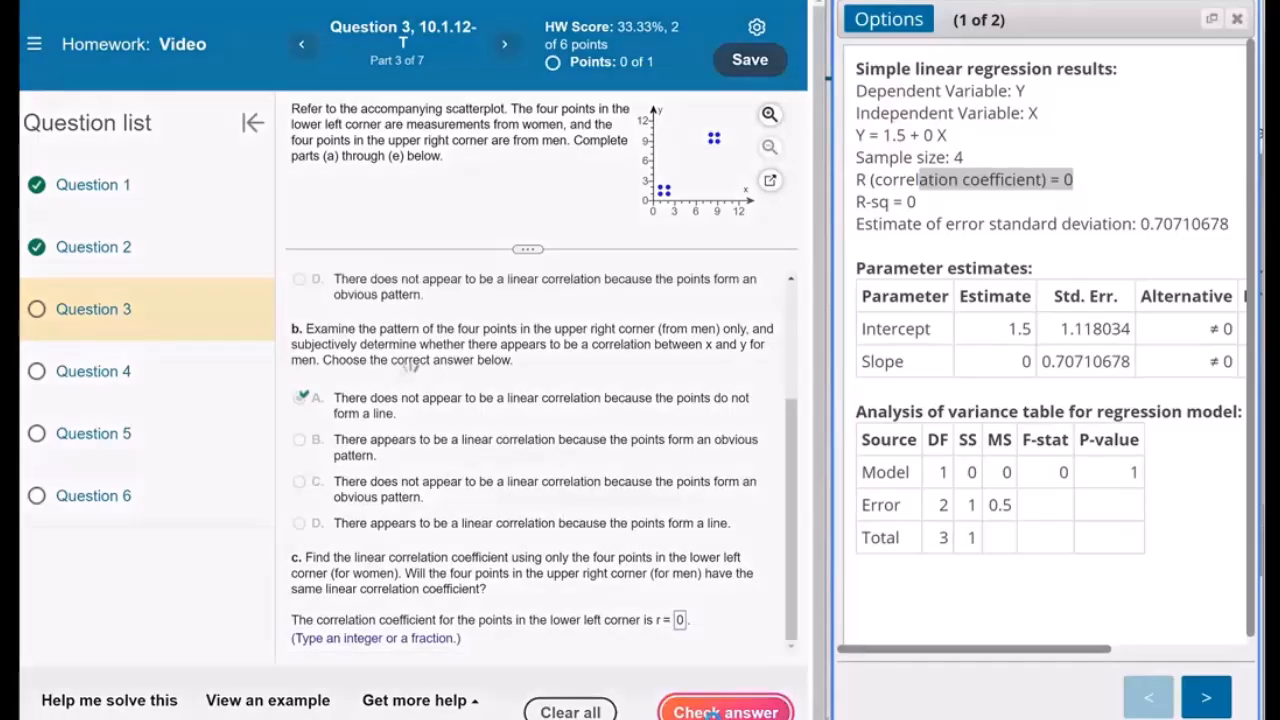
click(385, 418)
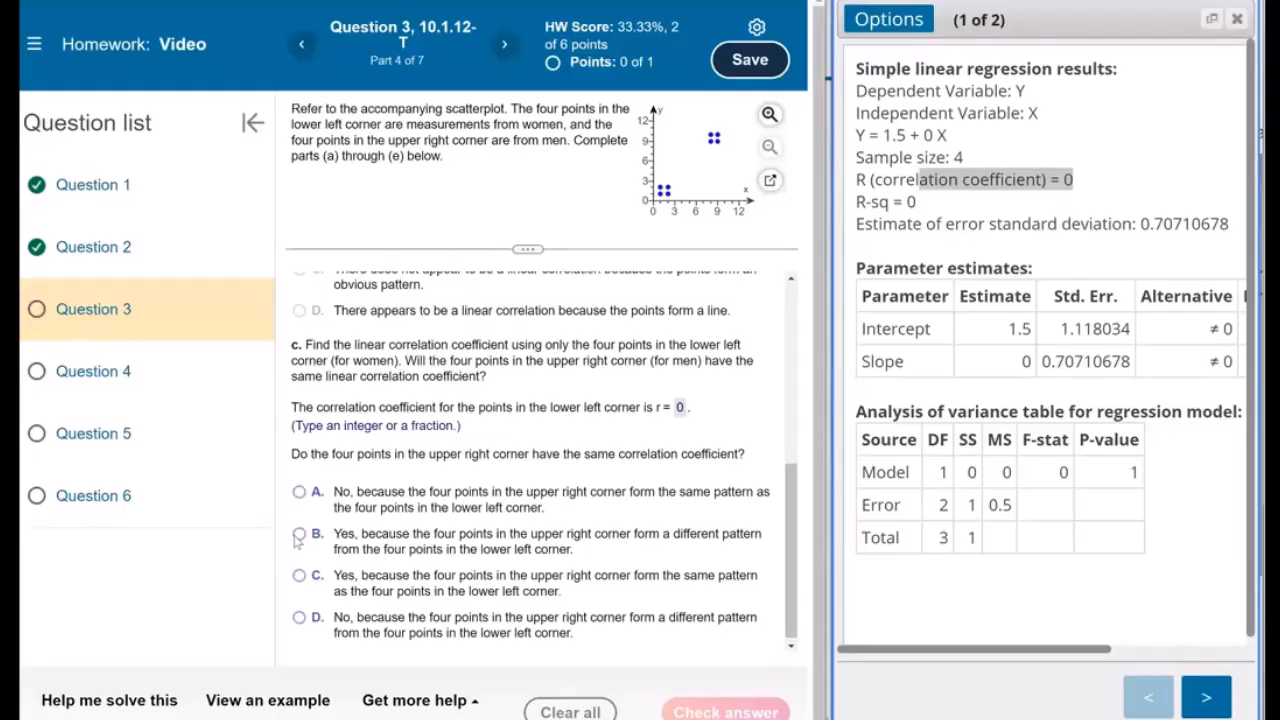
Answer that the men's points have the same correlation coefficient because they form the same pattern as the women's points, and submit it
click(297, 590)
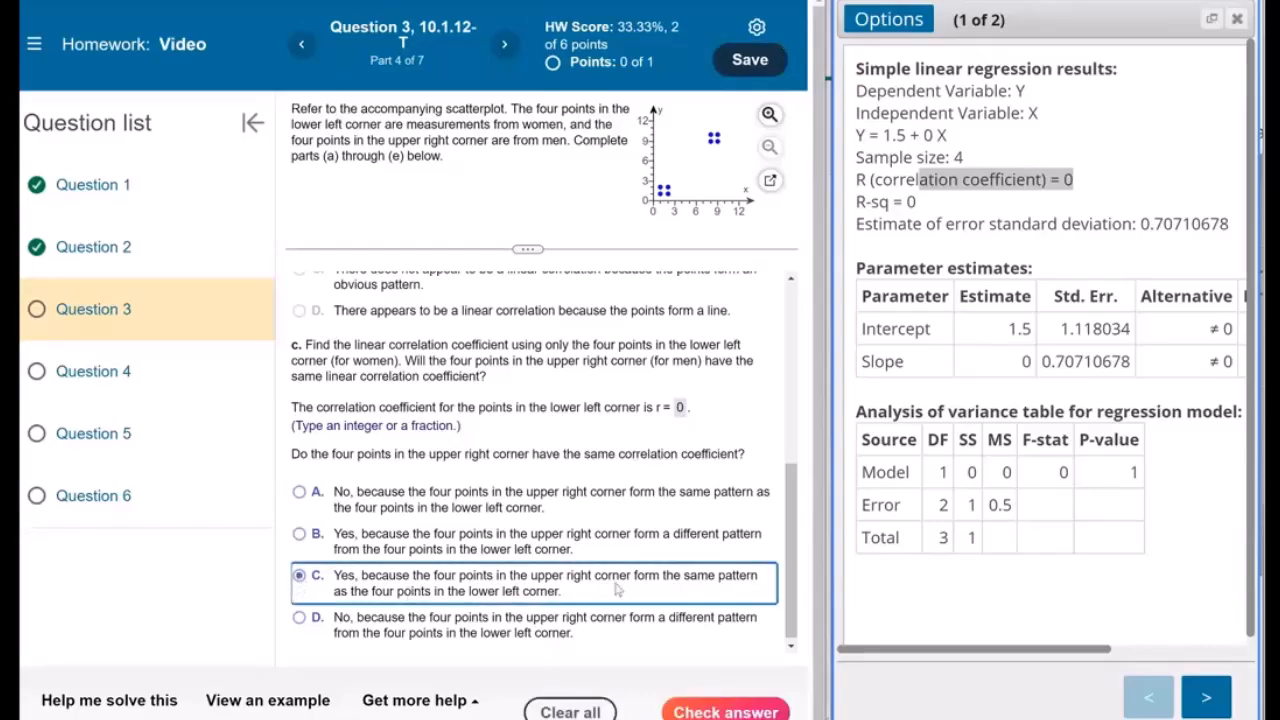
click(752, 712)
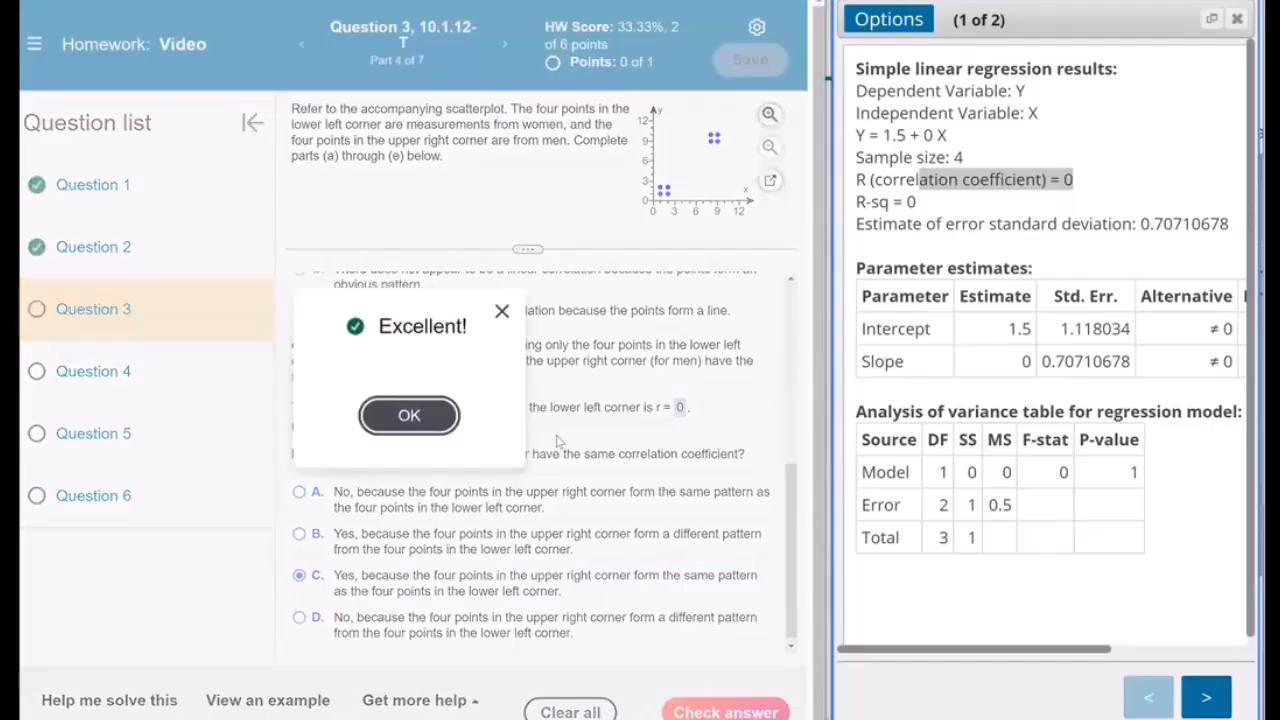
click(410, 418)
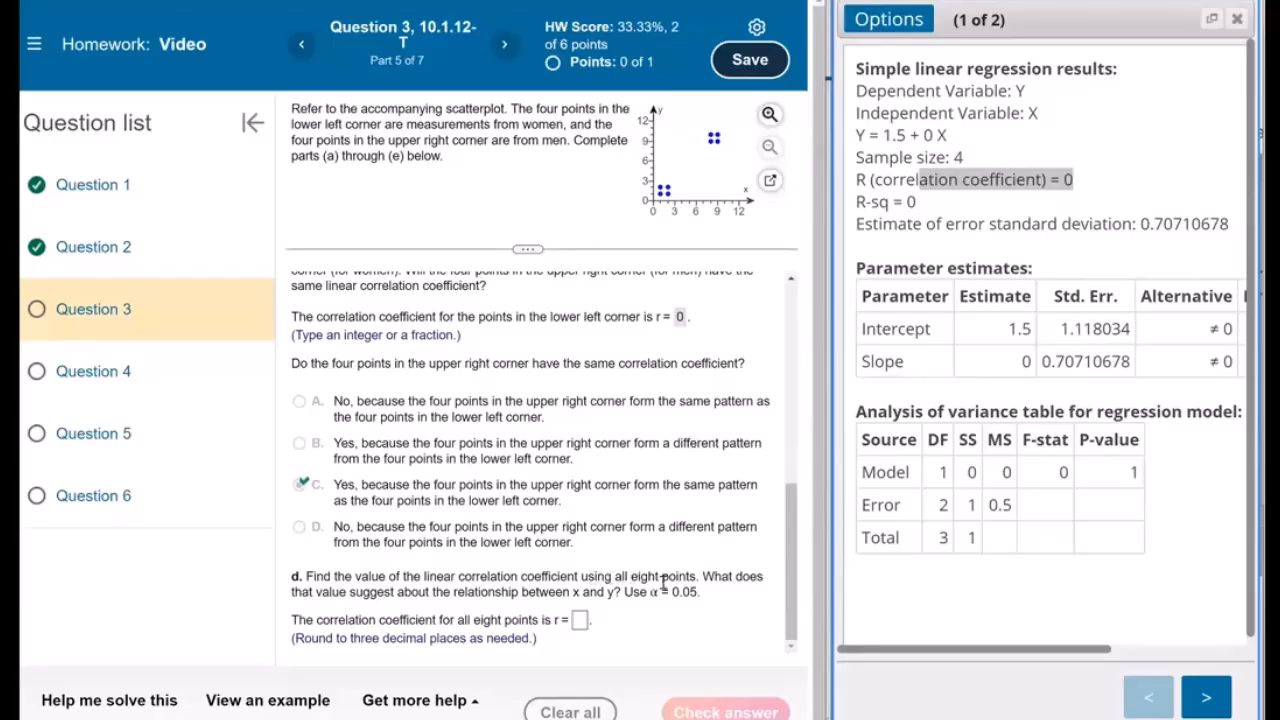
Add the men's four points to the X and Y columns and compute a simple linear regression with X and Y as the variables
click(1237, 19)
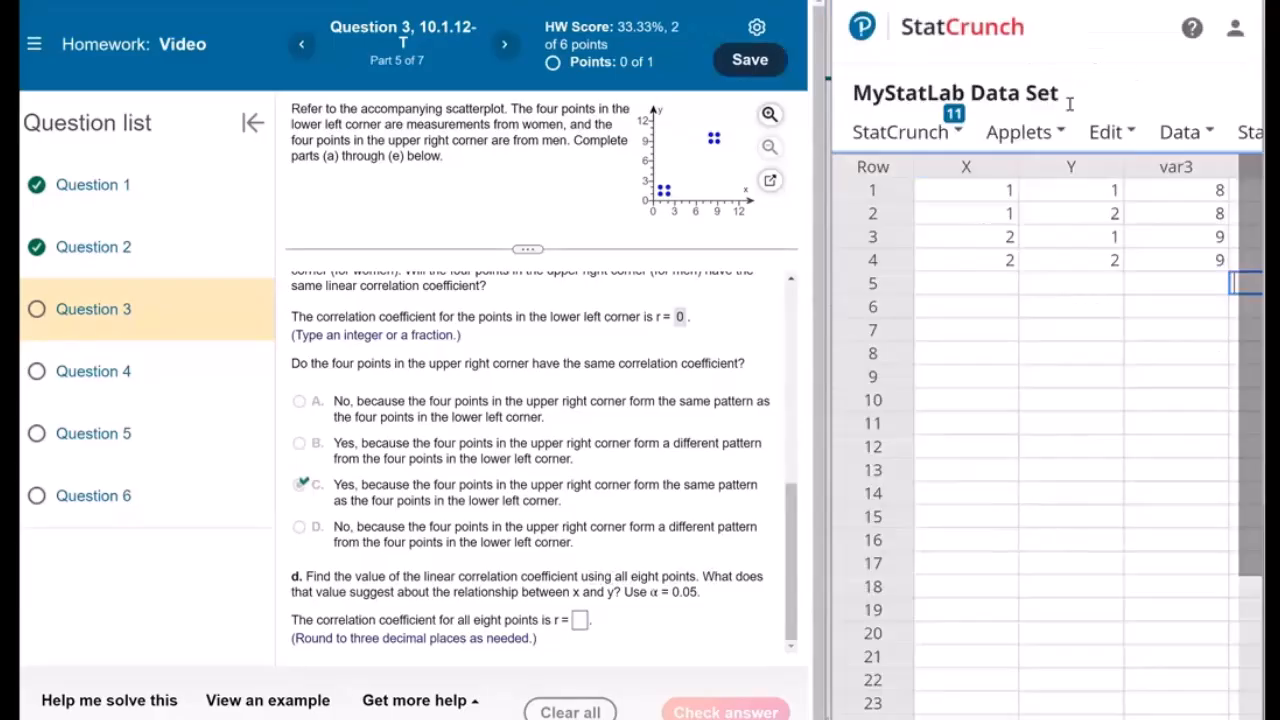
click(1185, 132)
click(1248, 132)
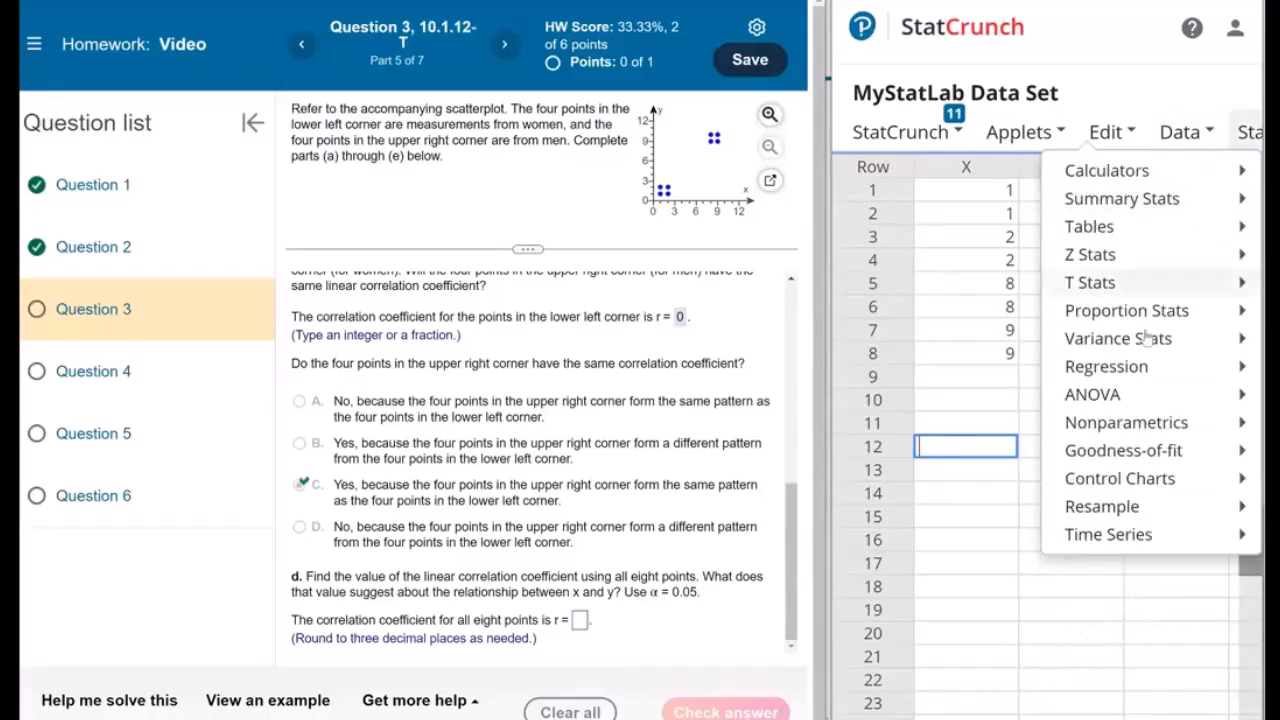
mouse_move(1150, 366)
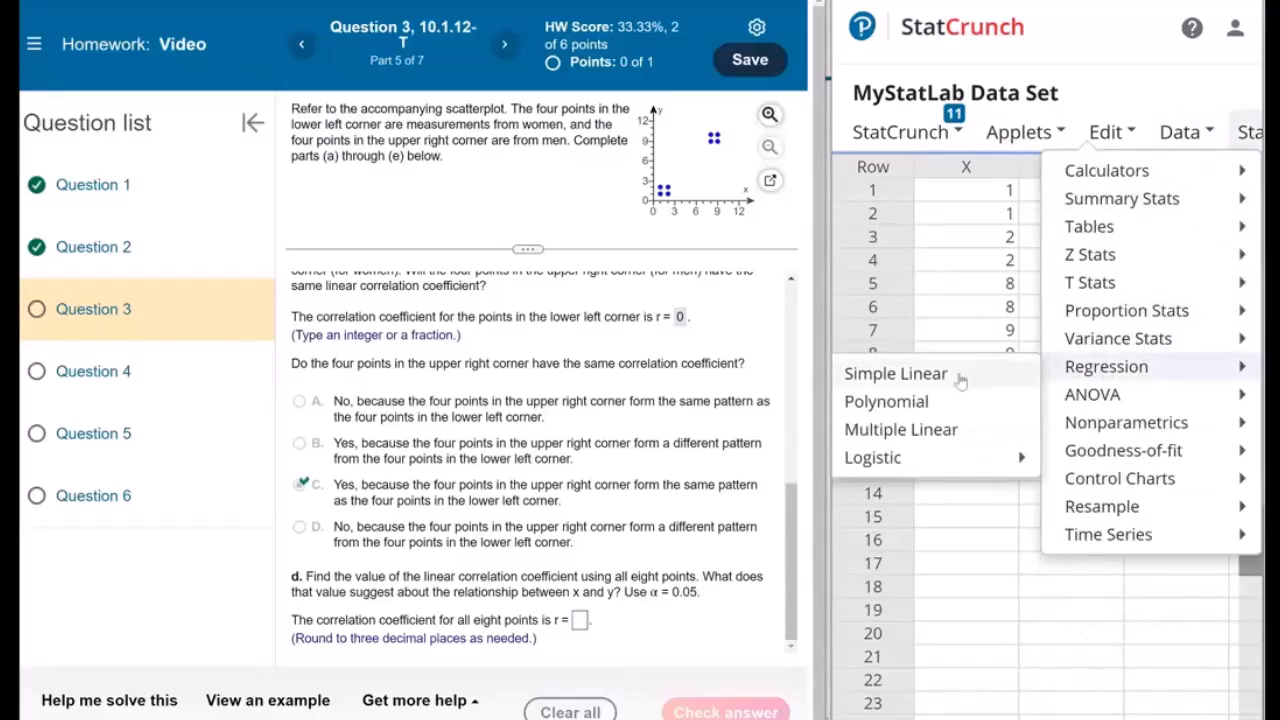
click(959, 377)
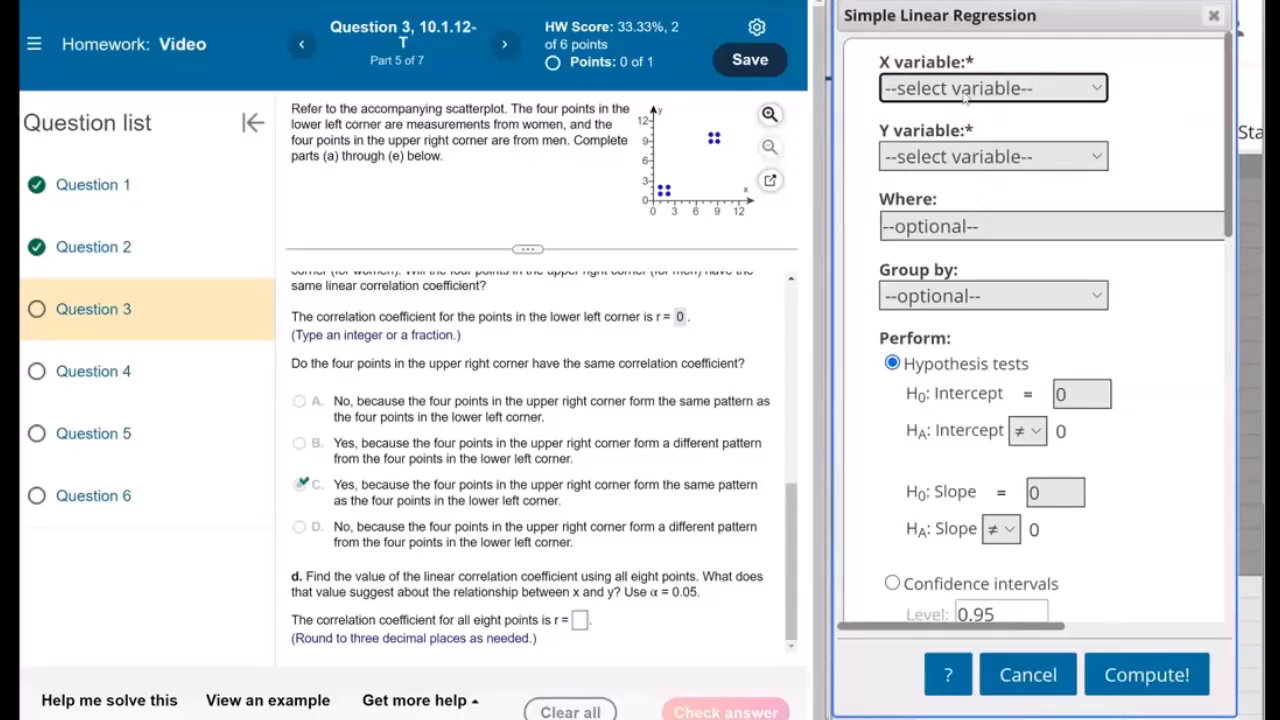
click(963, 95)
click(955, 137)
click(953, 158)
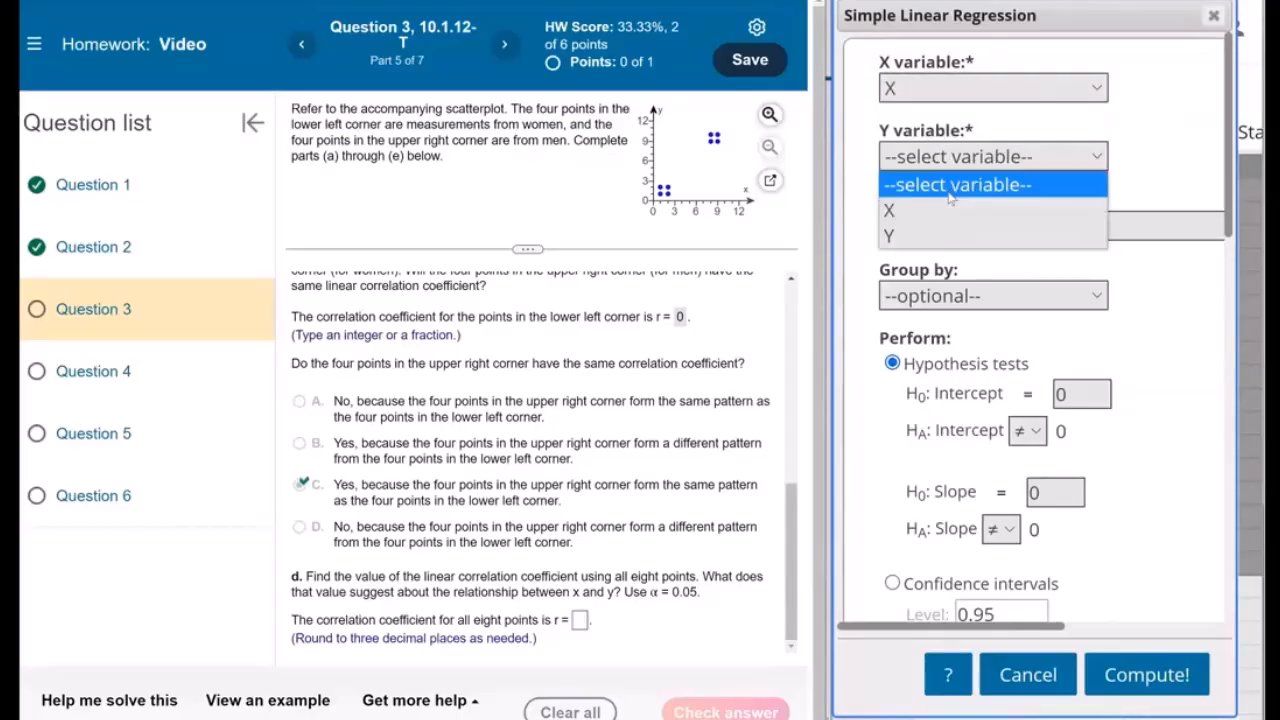
click(951, 233)
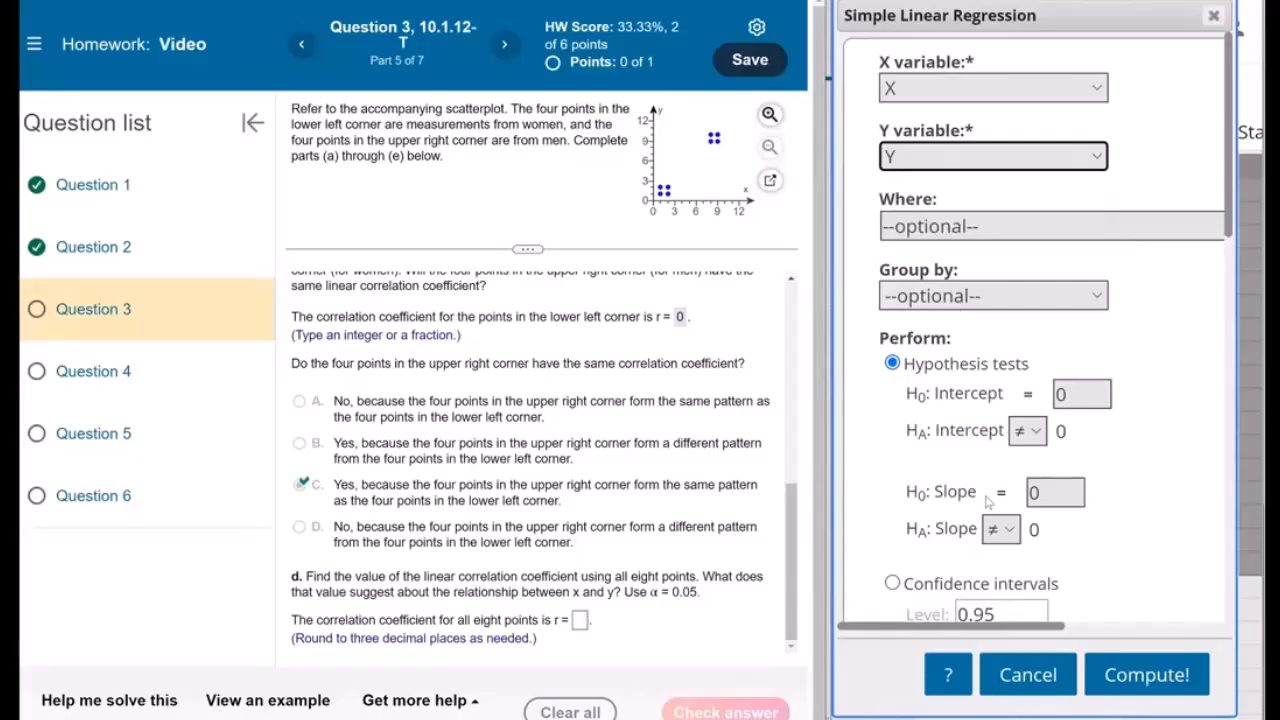
scroll(977, 468, down, 2)
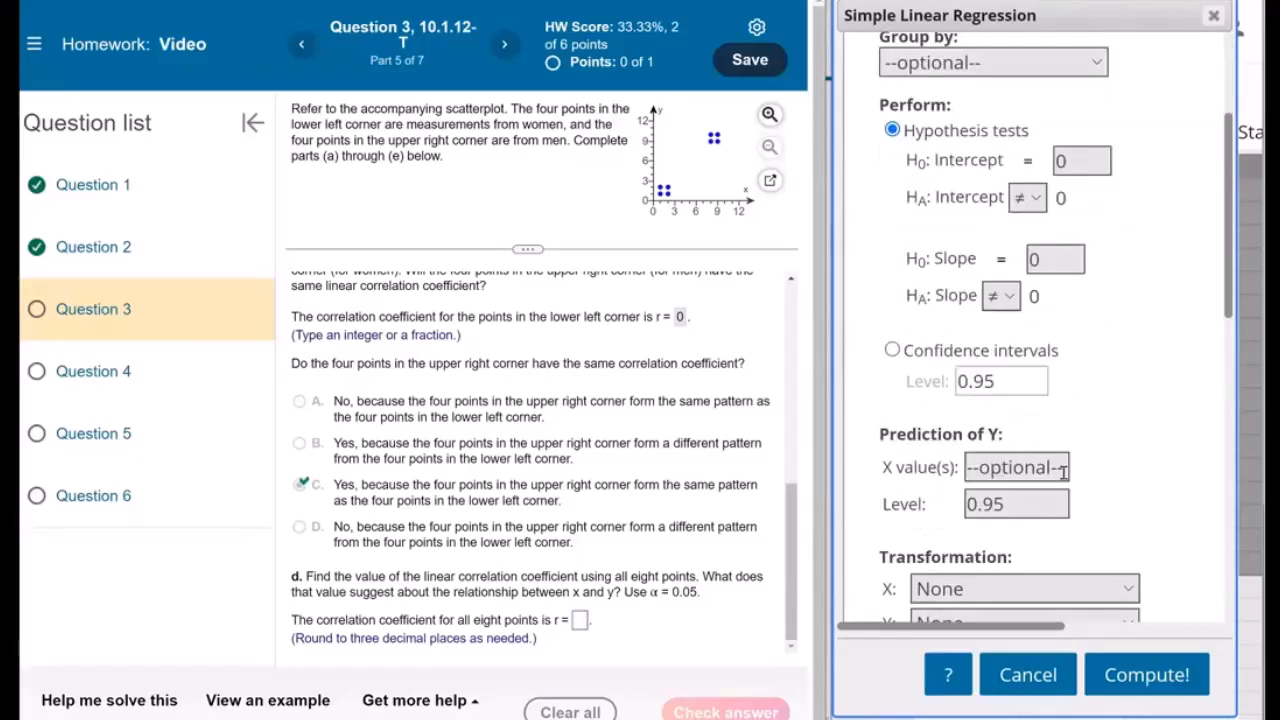
scroll(1150, 675, down, 2)
click(1150, 675)
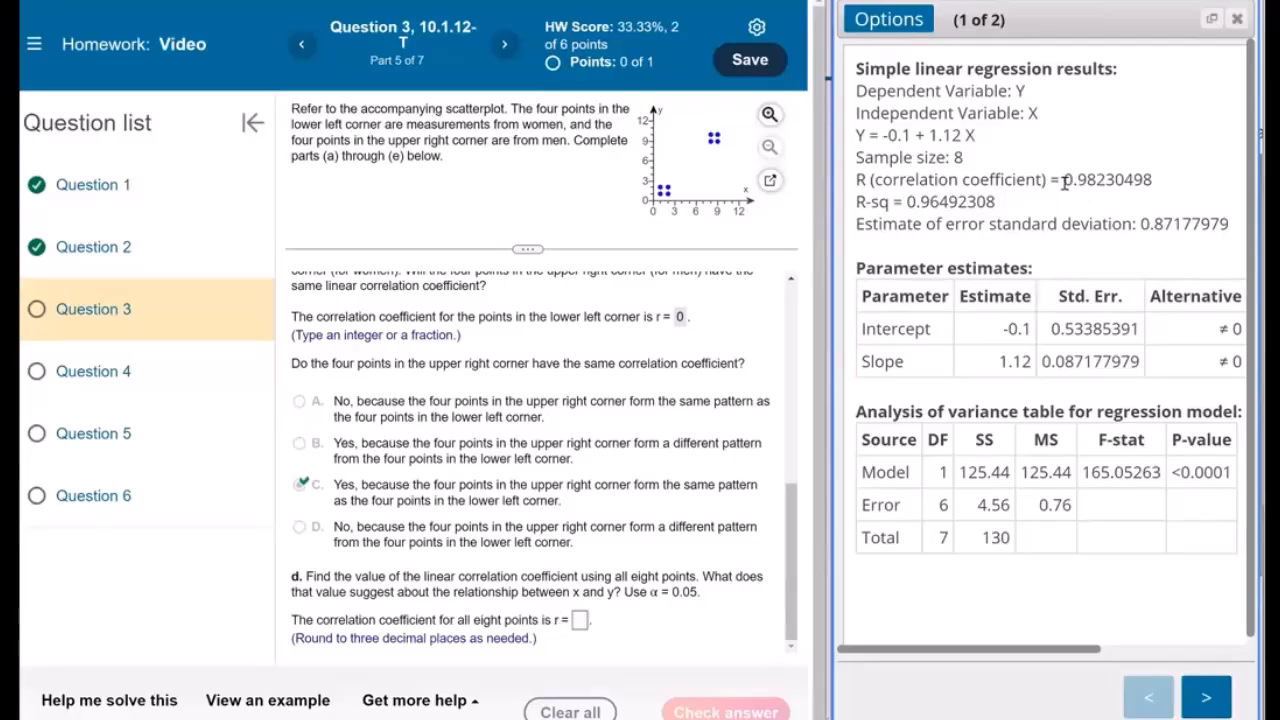
Highlight R to three decimals in the regression results, enter 0.982 as the correlation coefficient for all eight points, and submit it
drag(1065, 181, 1104, 181)
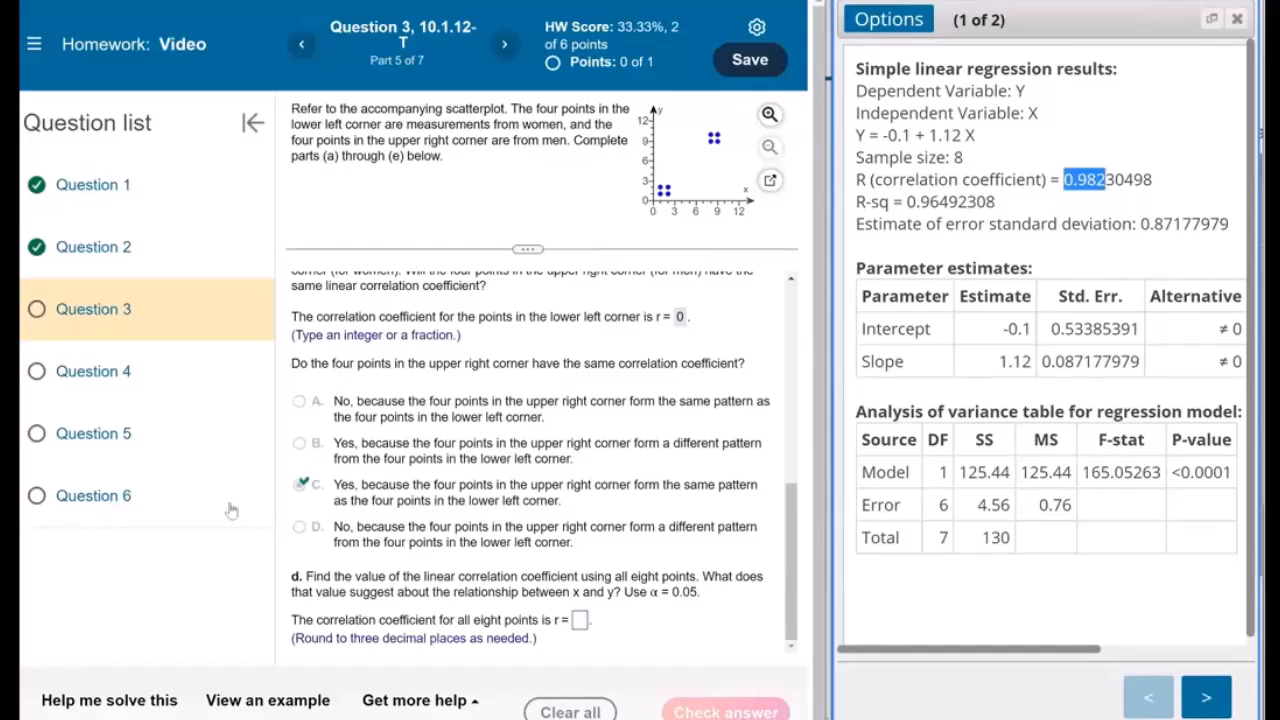
click(580, 623)
scroll(589, 558, down, 1)
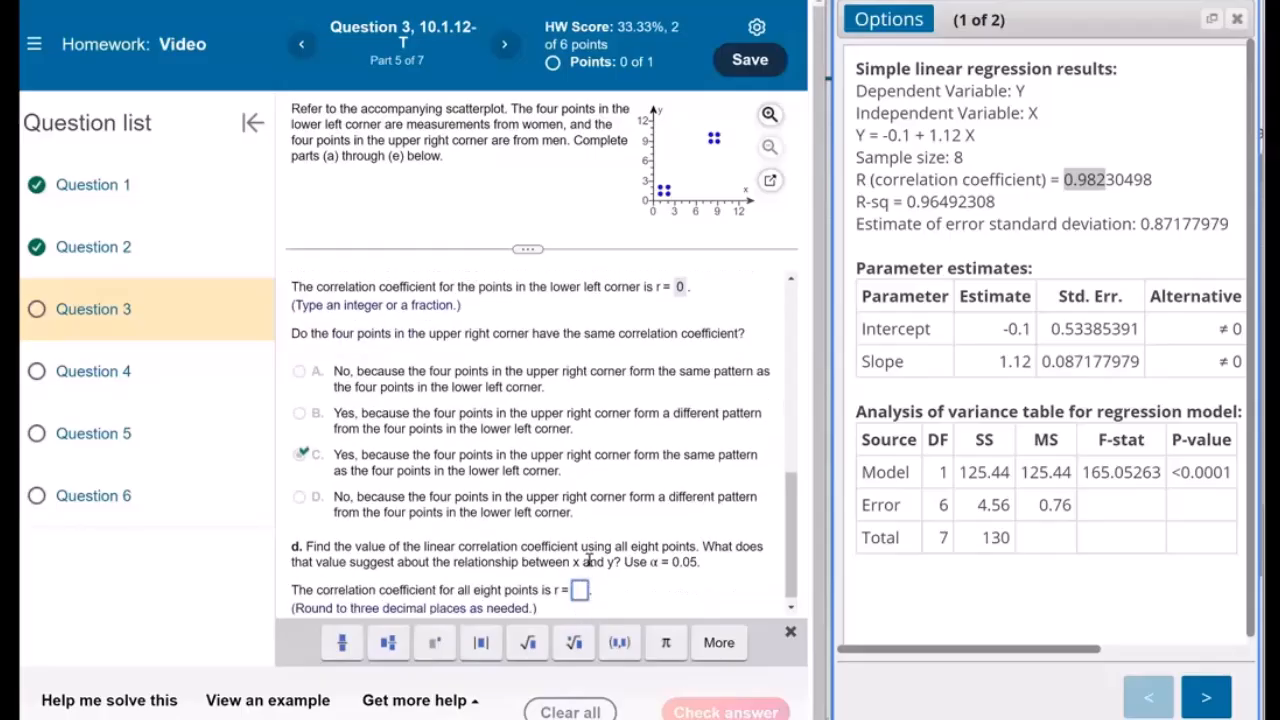
text(0.982)
click(762, 713)
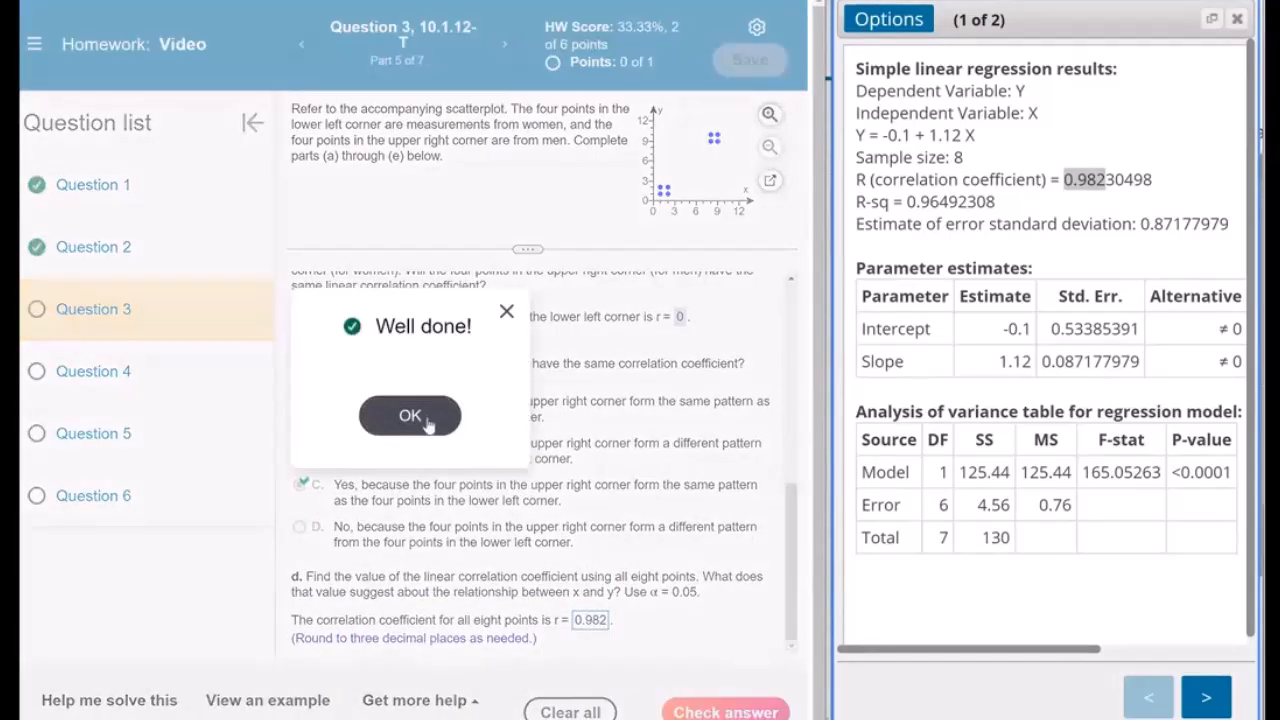
click(409, 414)
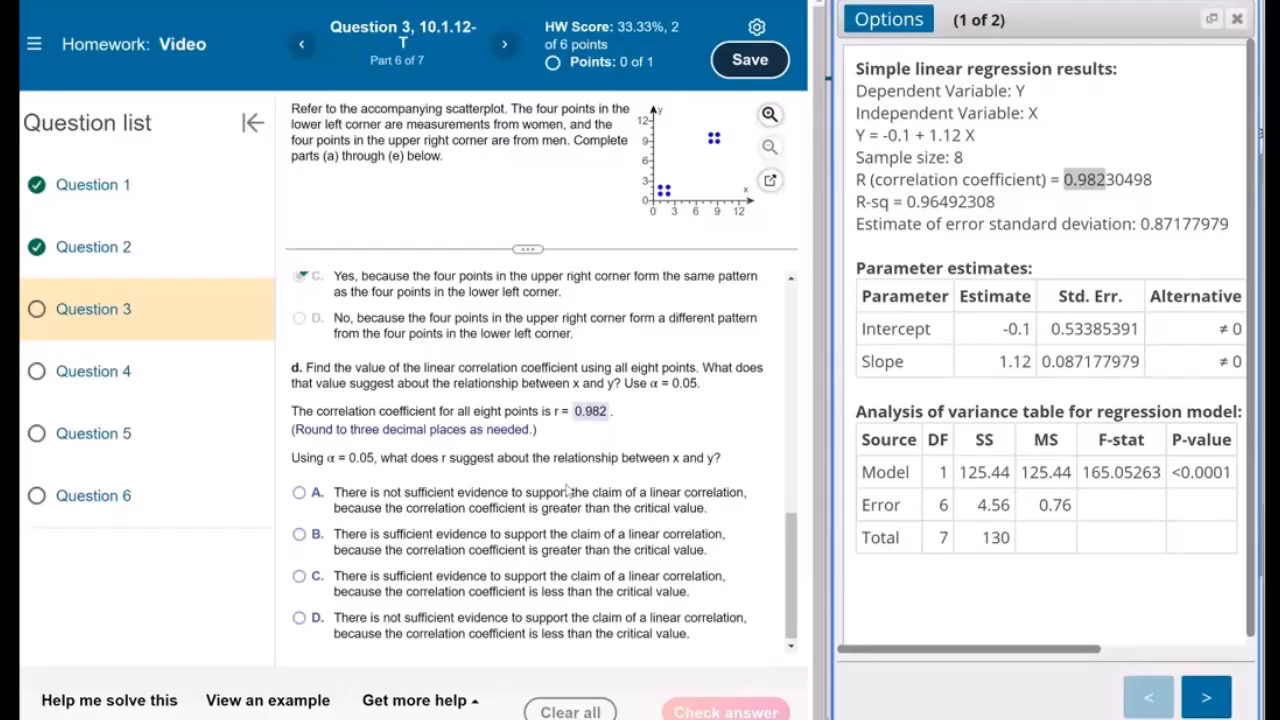
Examine the slope's P-value in the parameter estimates of the regression results, highlighting it, and return to the start of the results
click(317, 469)
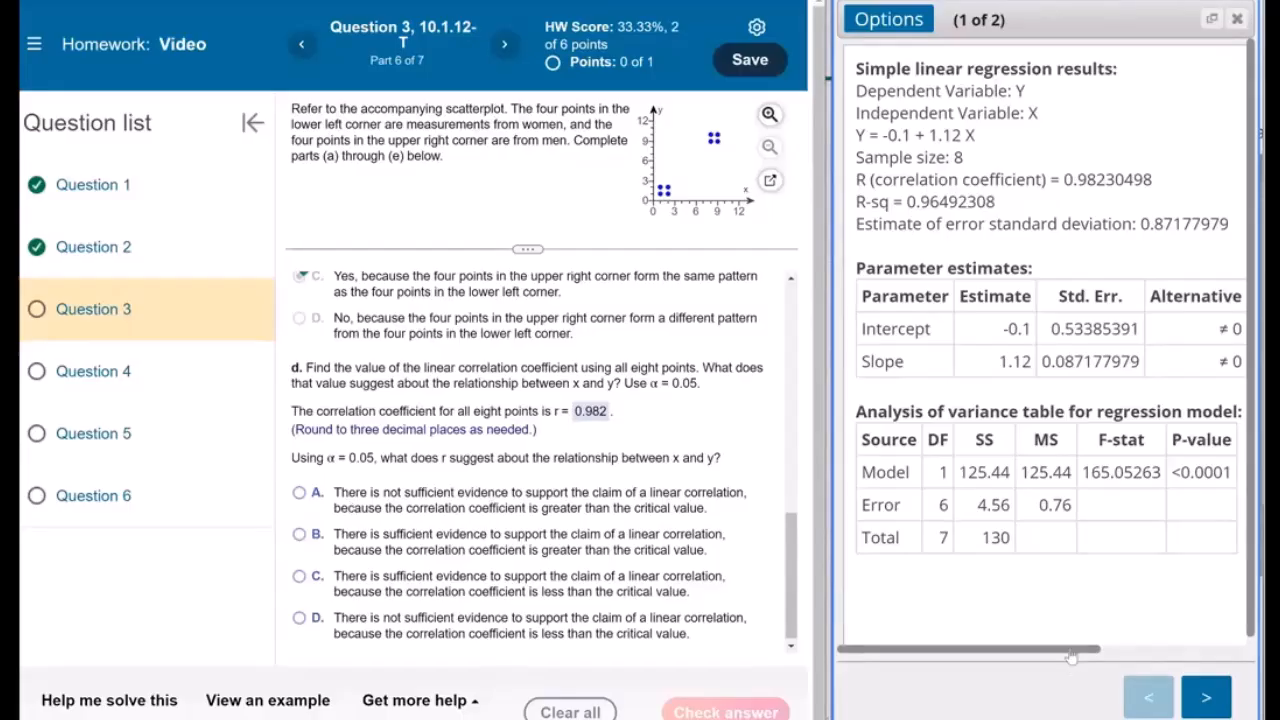
click(1126, 651)
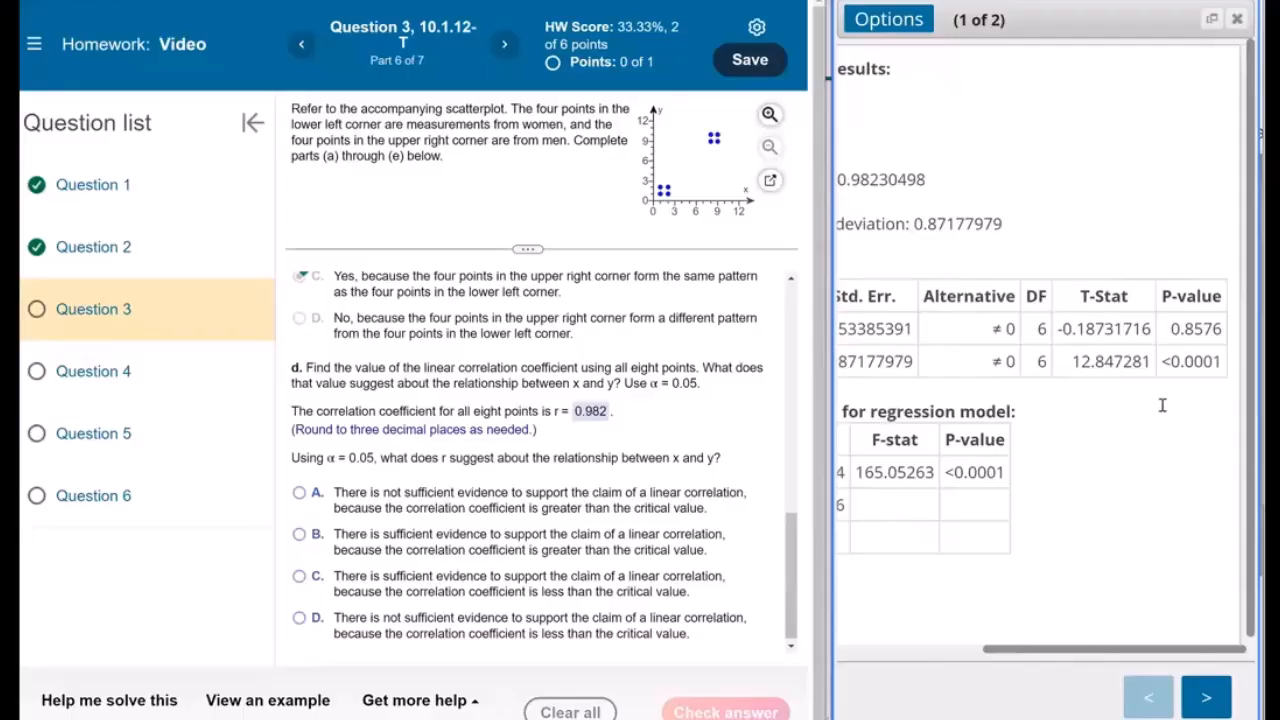
drag(1160, 361, 1226, 362)
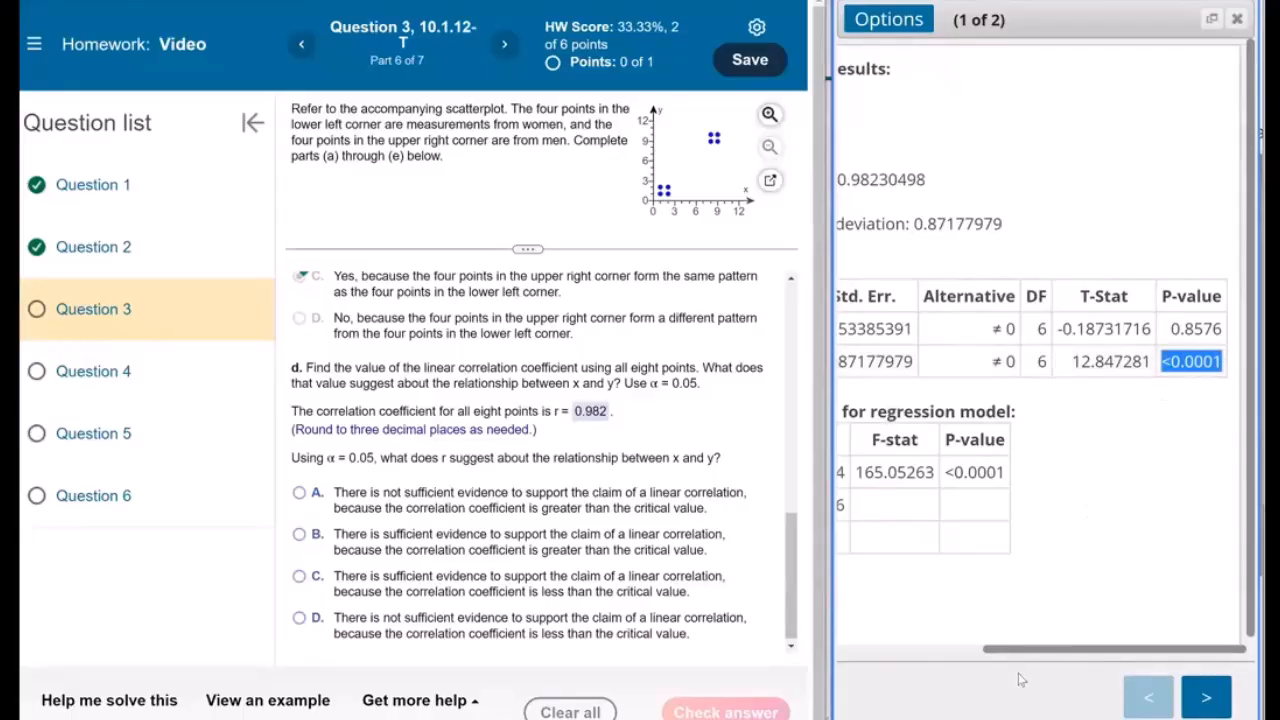
drag(1013, 650, 800, 623)
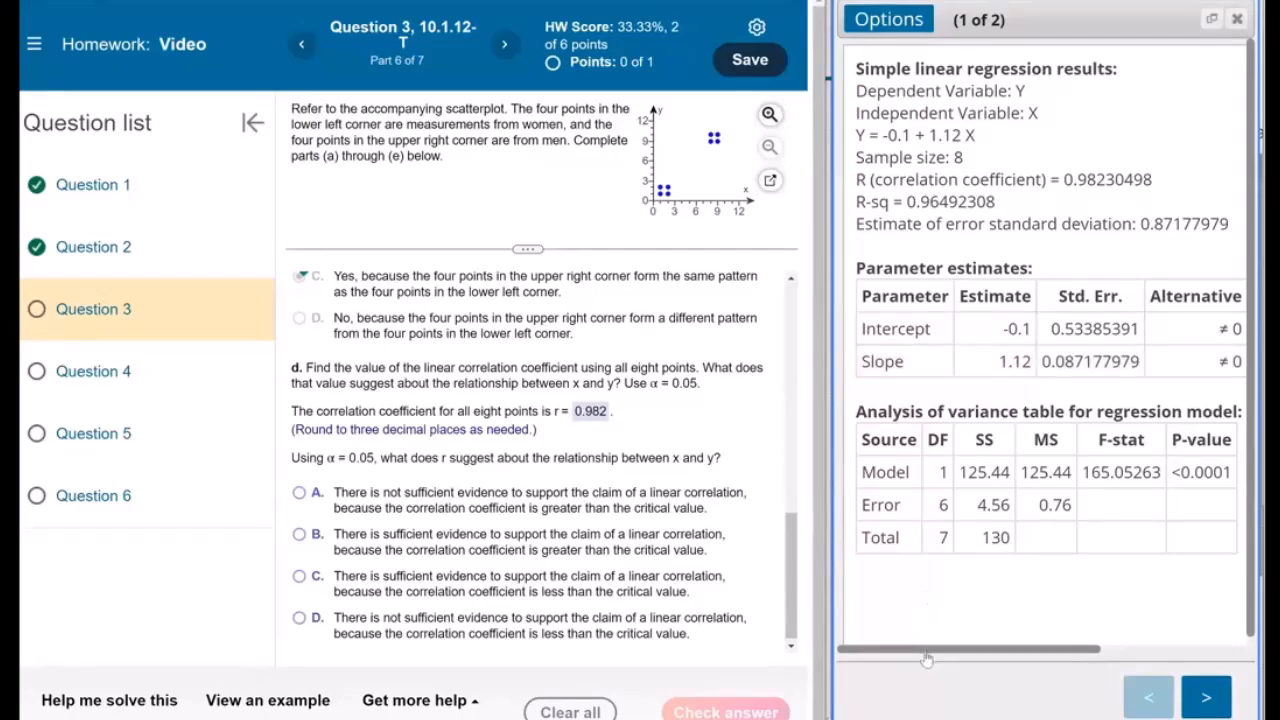
drag(927, 650, 851, 652)
In the Table of Critical Values, circle .707 for n = 8 at α = .05, and choose sufficient evidence because r is greater than the critical value
key(alt+Tab)
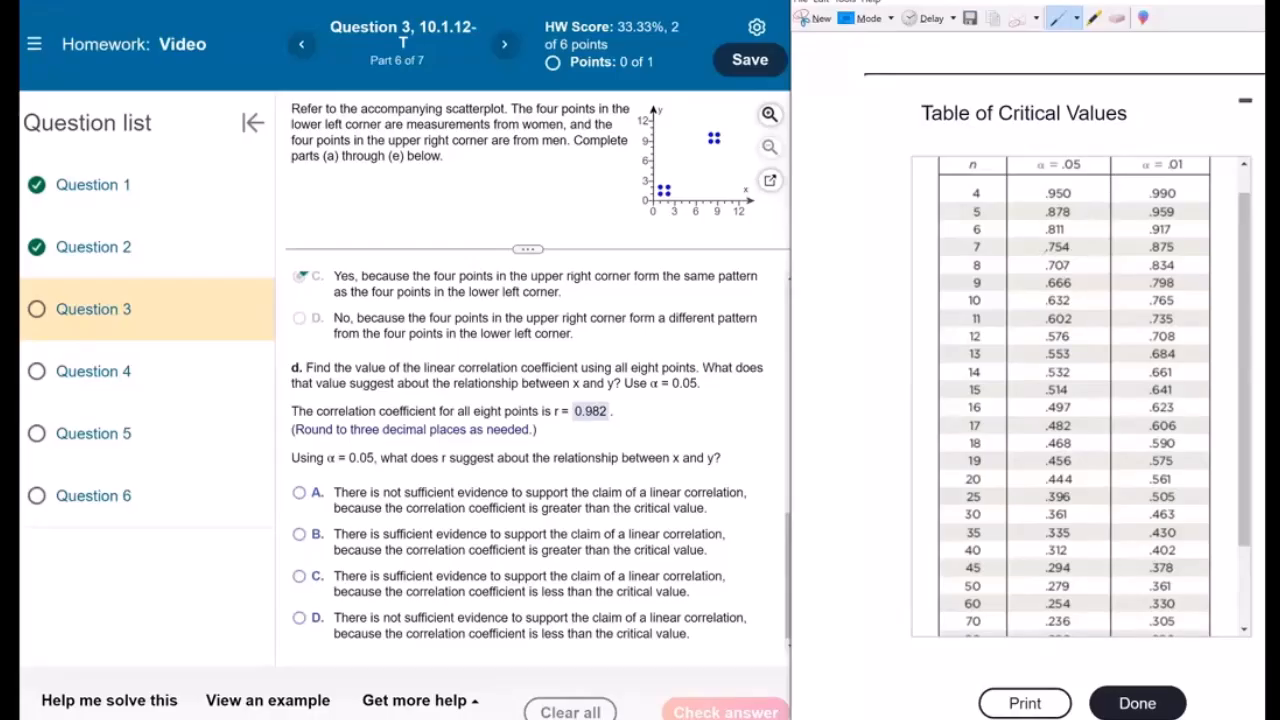
drag(1084, 259, 1080, 258)
click(299, 534)
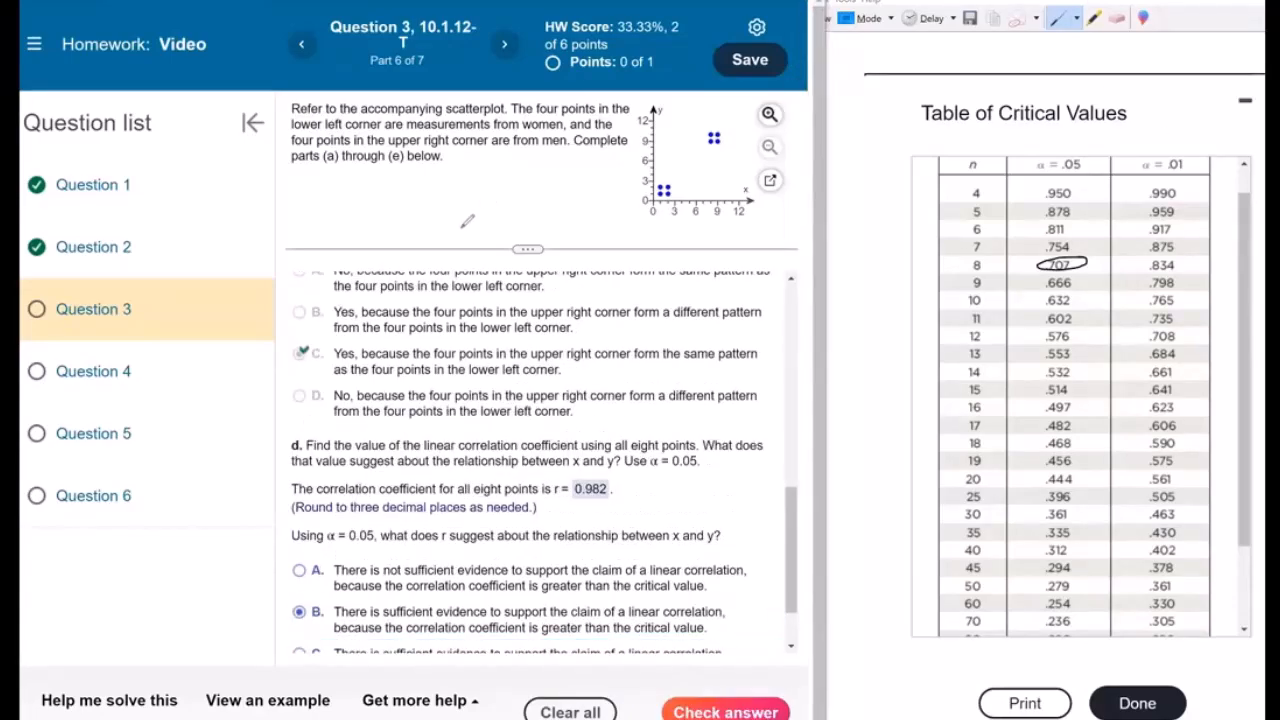
Sketch a red bell curve above the question, mark the critical value .707, shade the upper tail and label it as the rejection region
mouse_move(462, 228)
mouse_down()
mouse_move(549, 152)
mouse_move(595, 212)
mouse_up()
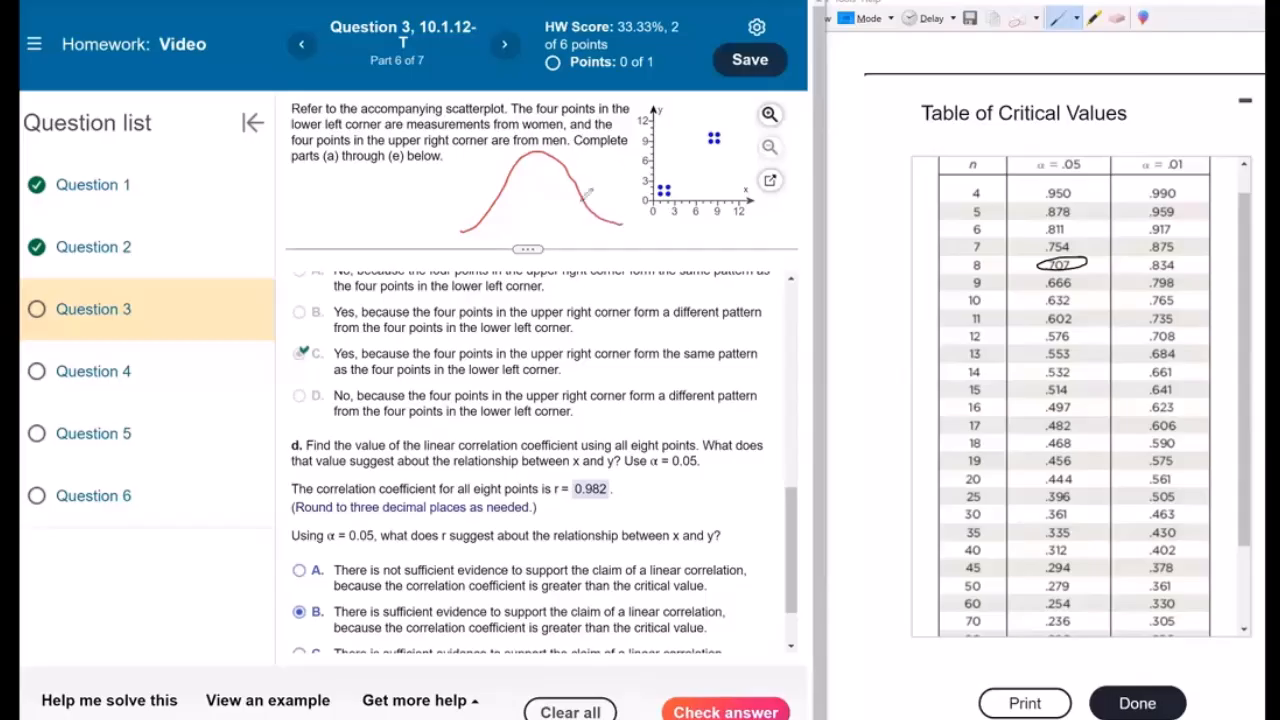
drag(586, 200, 584, 227)
drag(576, 237, 607, 247)
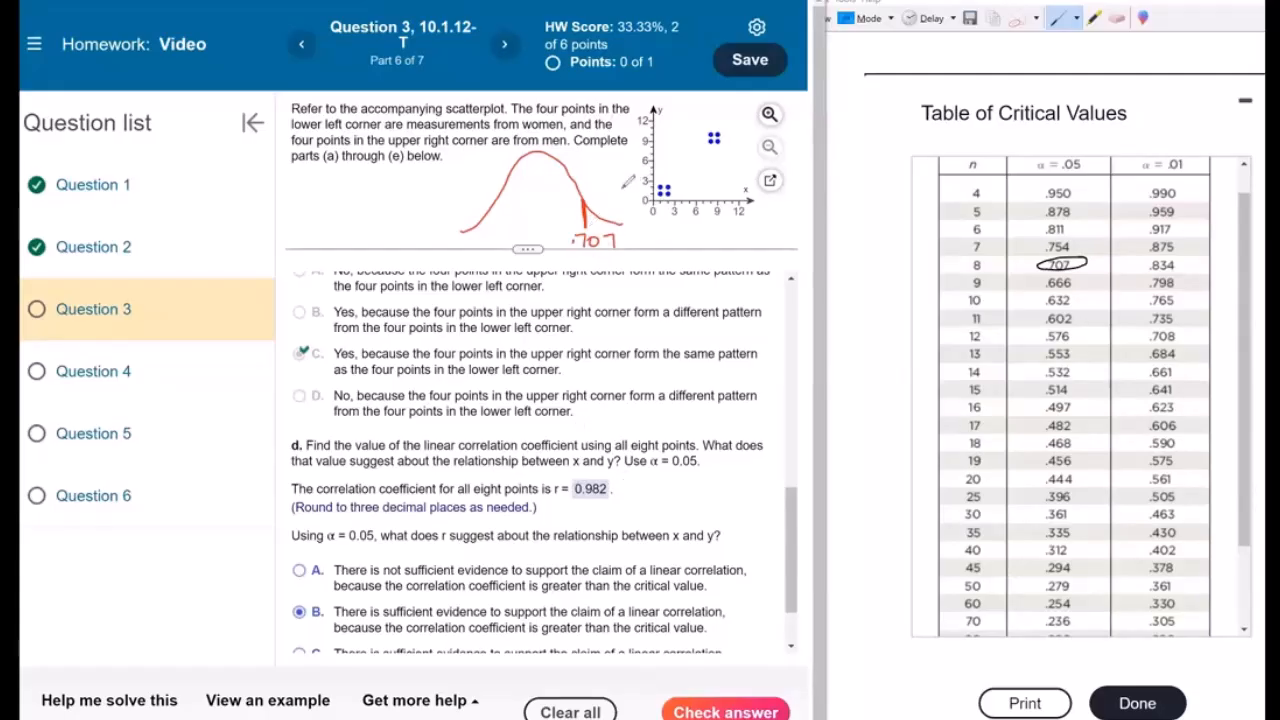
mouse_move(611, 196)
mouse_down()
mouse_move(626, 203)
mouse_move(590, 226)
mouse_up()
drag(596, 168, 626, 160)
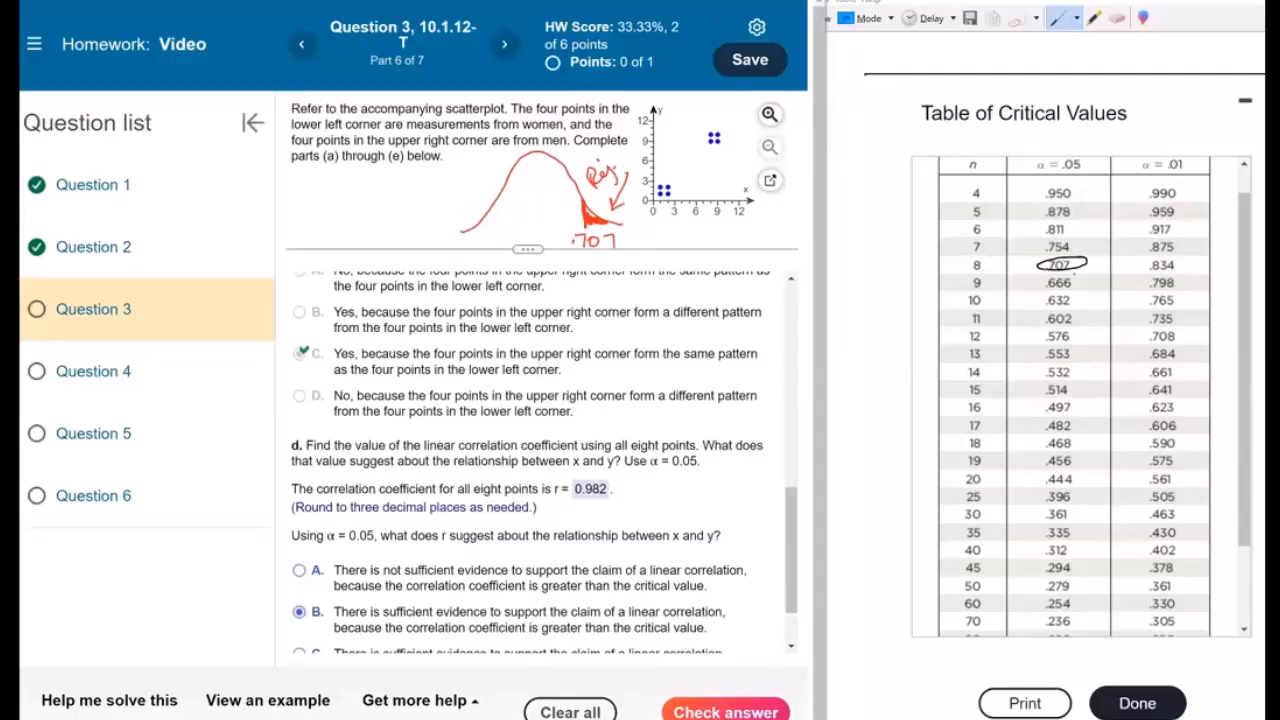
Submit the part (d) conclusion, and answer part (e) with two different populations that should be considered separately
click(672, 712)
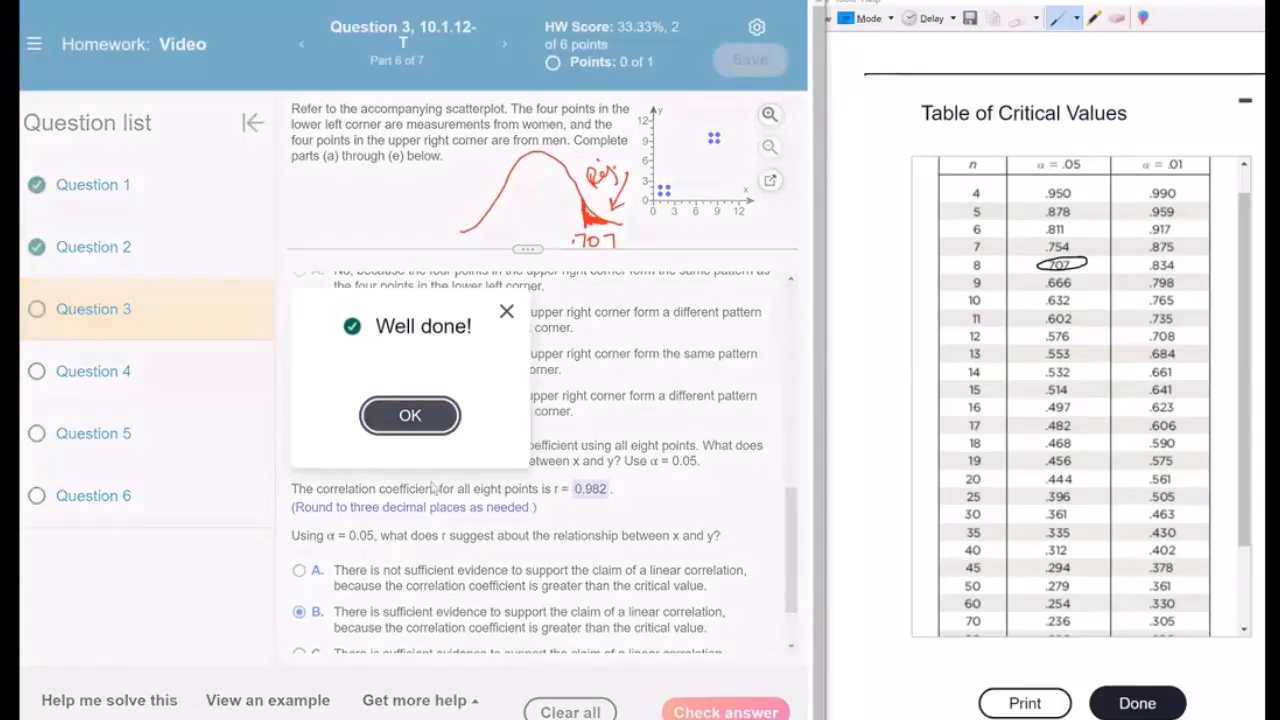
click(408, 417)
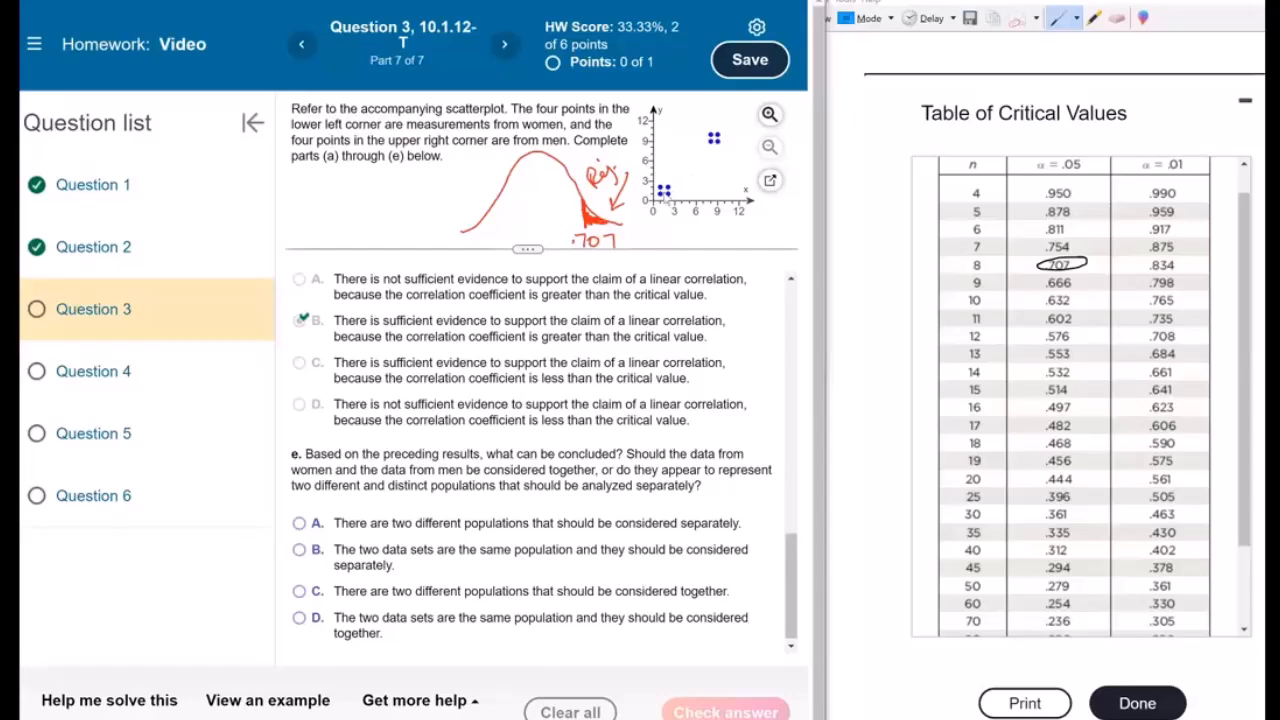
click(299, 524)
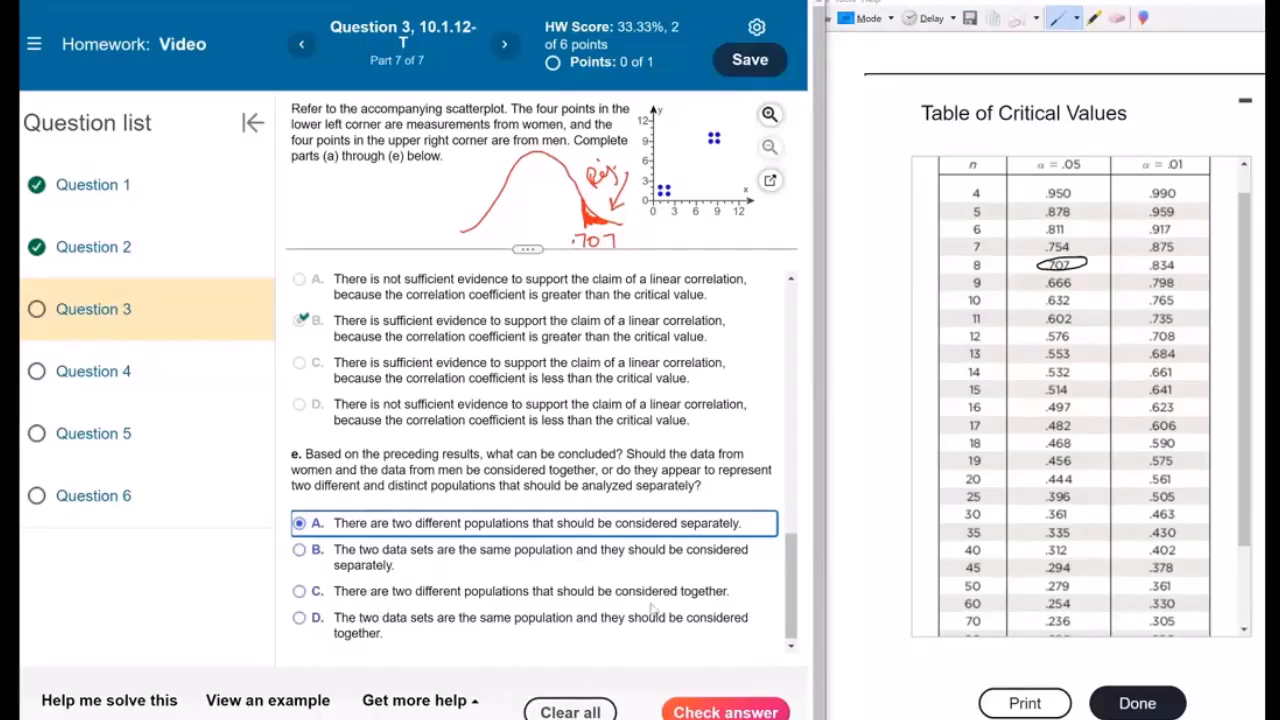
click(709, 712)
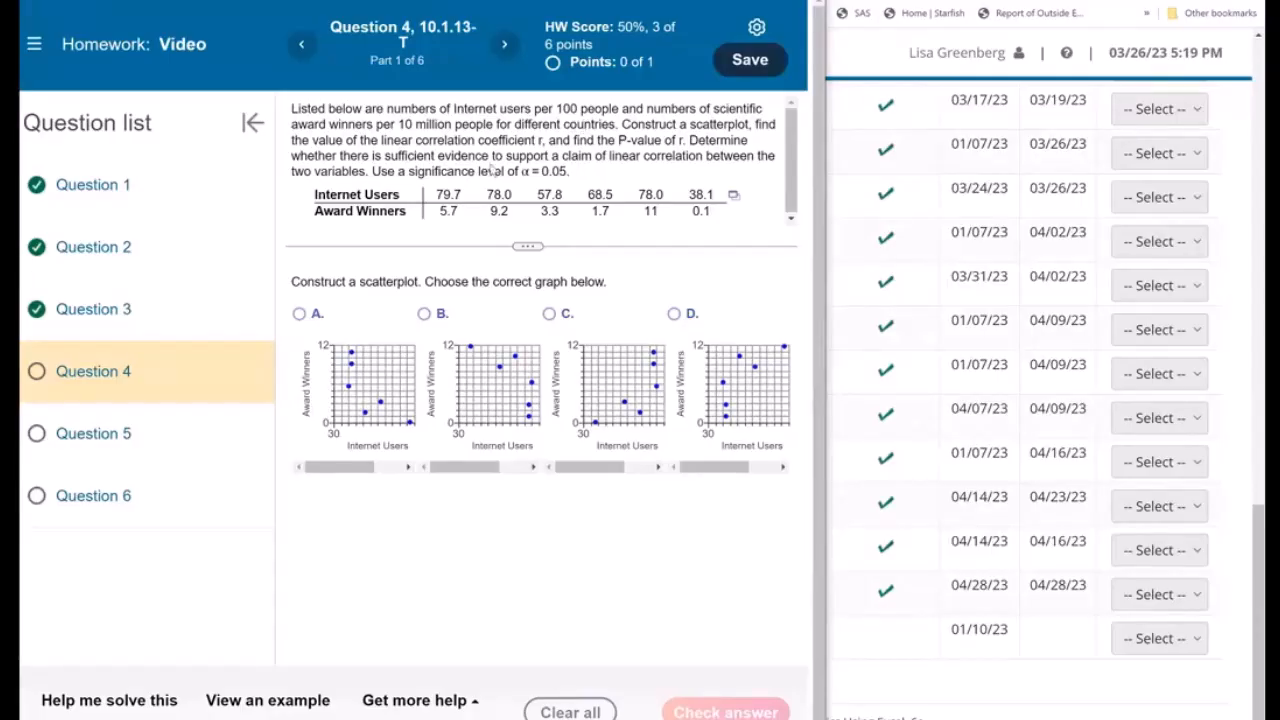
Open the Question 4 Internet users and award winners data in StatCrunch and bring up the simple linear regression setup
click(735, 200)
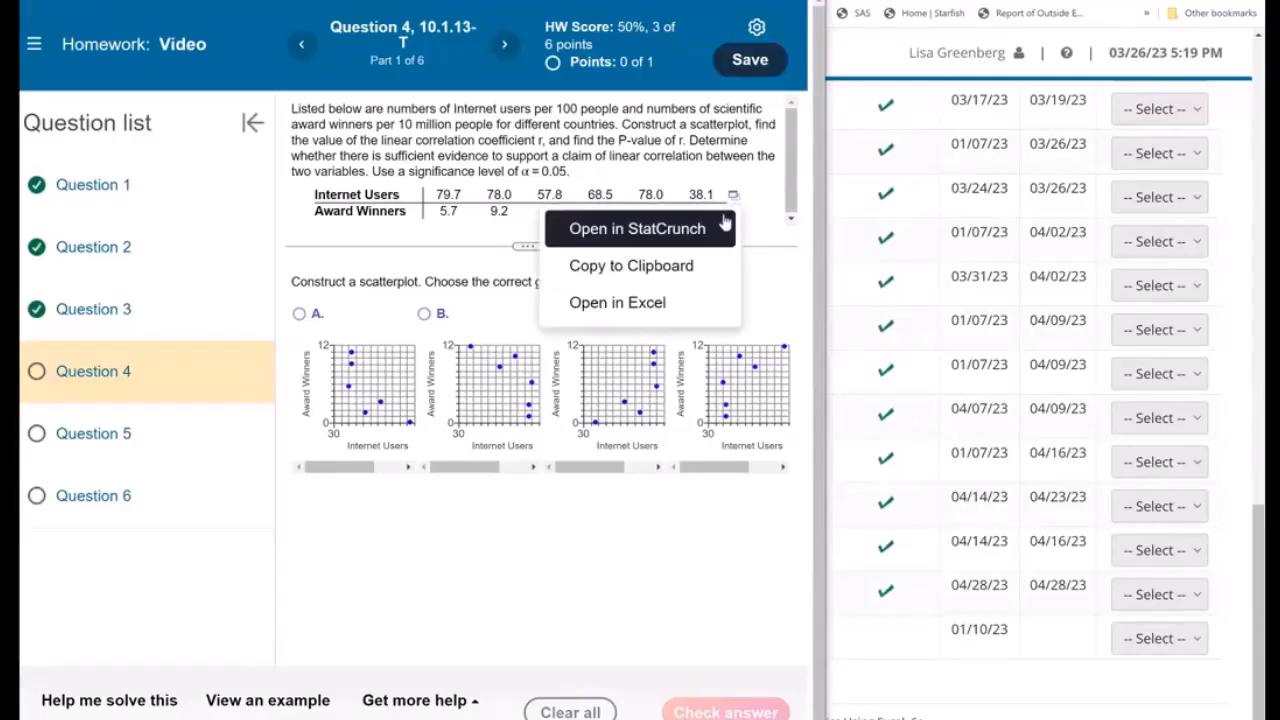
click(637, 228)
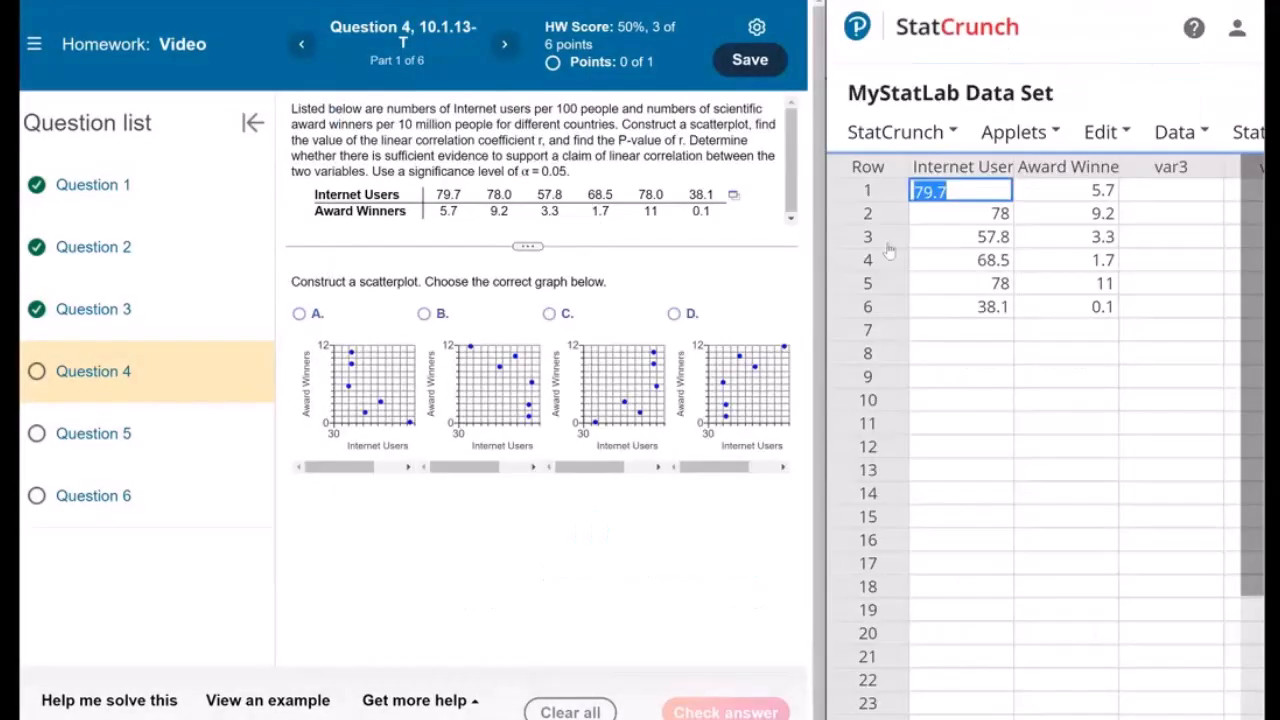
click(1248, 132)
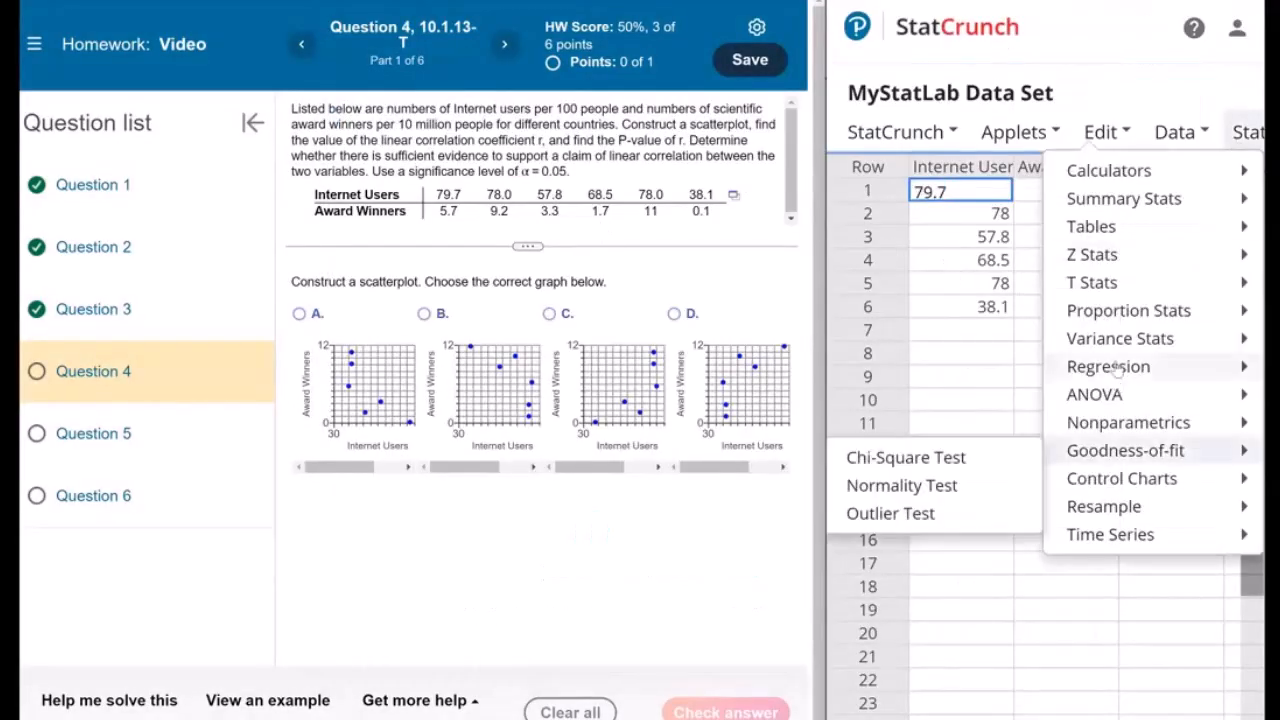
mouse_move(1110, 368)
click(955, 375)
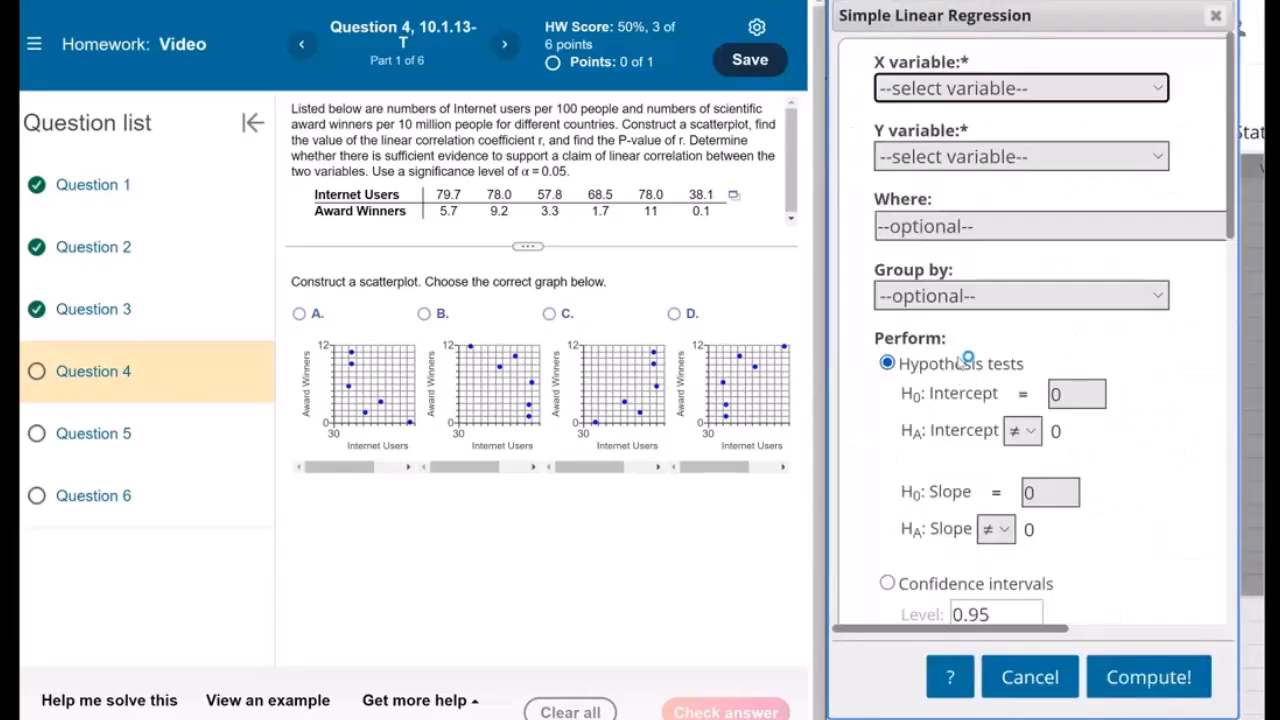
Compute the simple linear regression with Internet Users (Per 100) as X and Award Winners (Per 10 Million) as Y
click(951, 88)
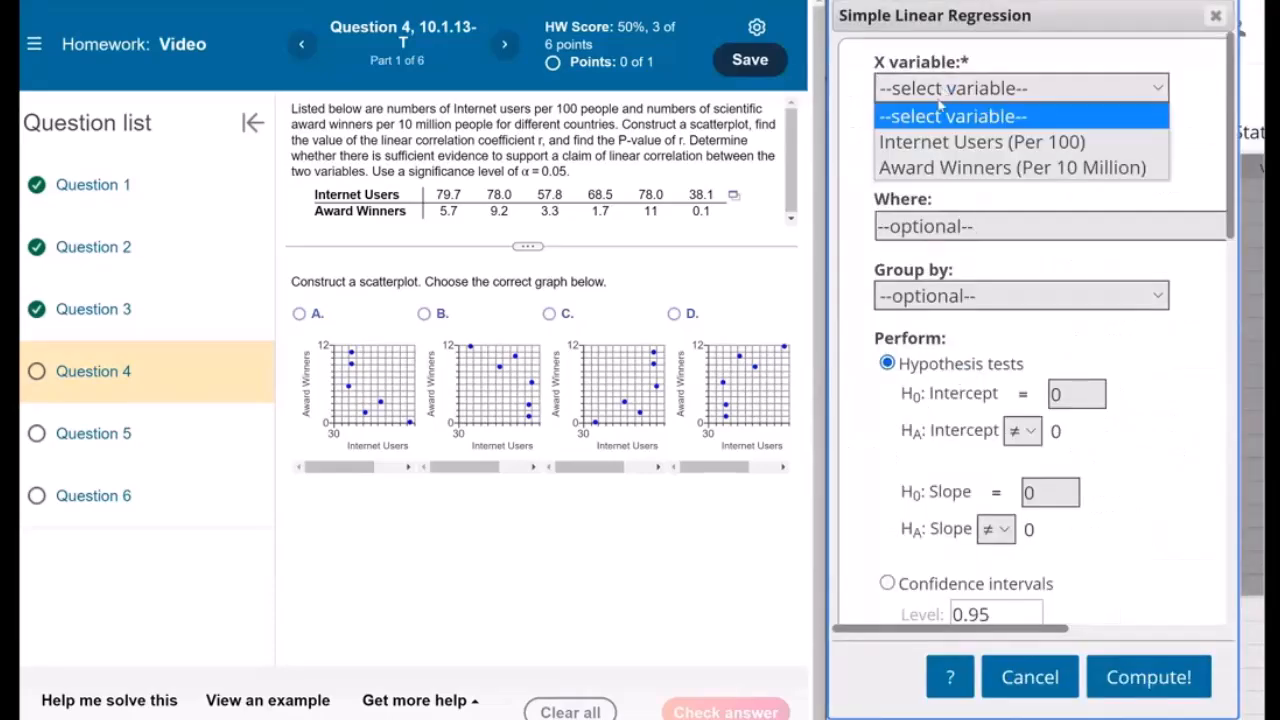
click(932, 142)
click(935, 160)
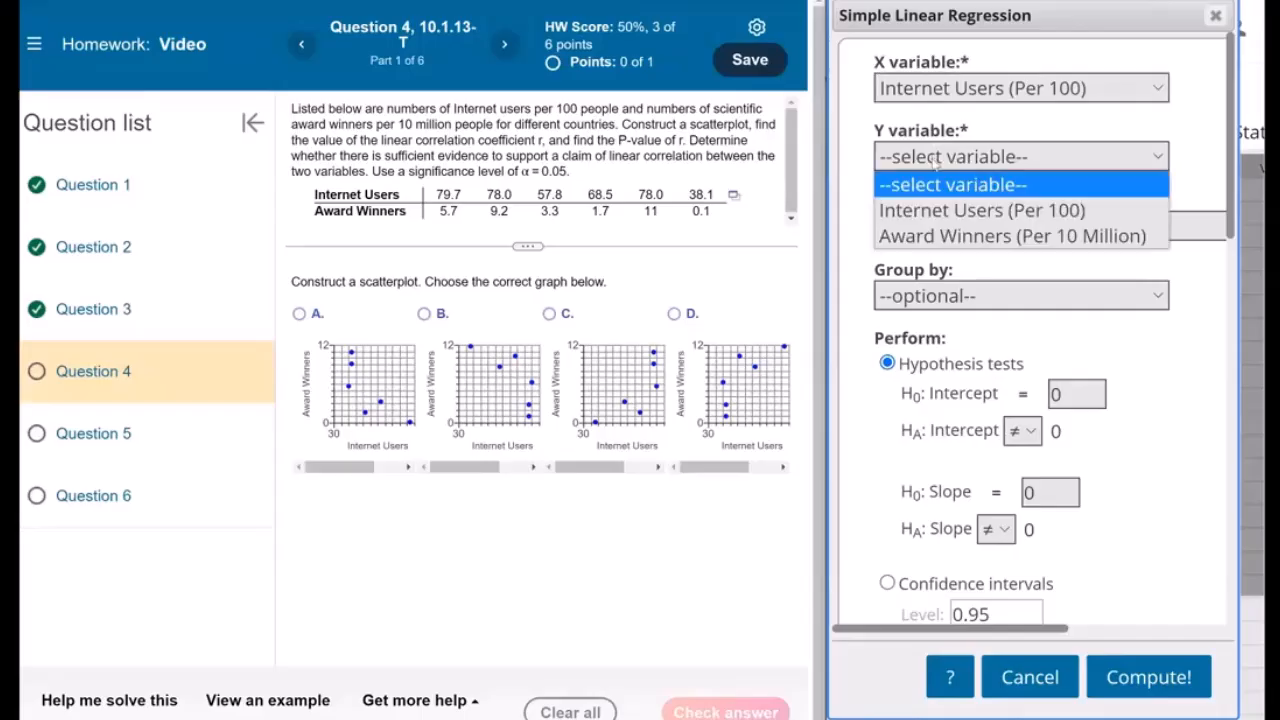
click(936, 238)
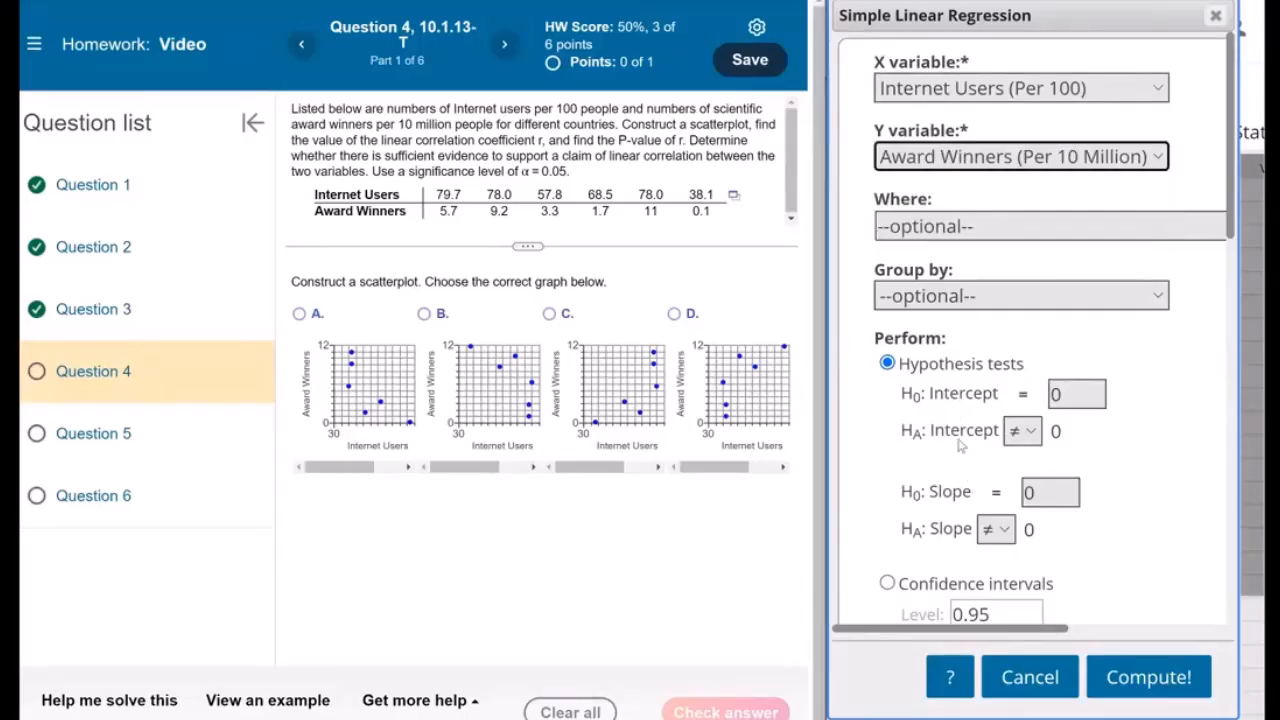
scroll(960, 447, down, 4)
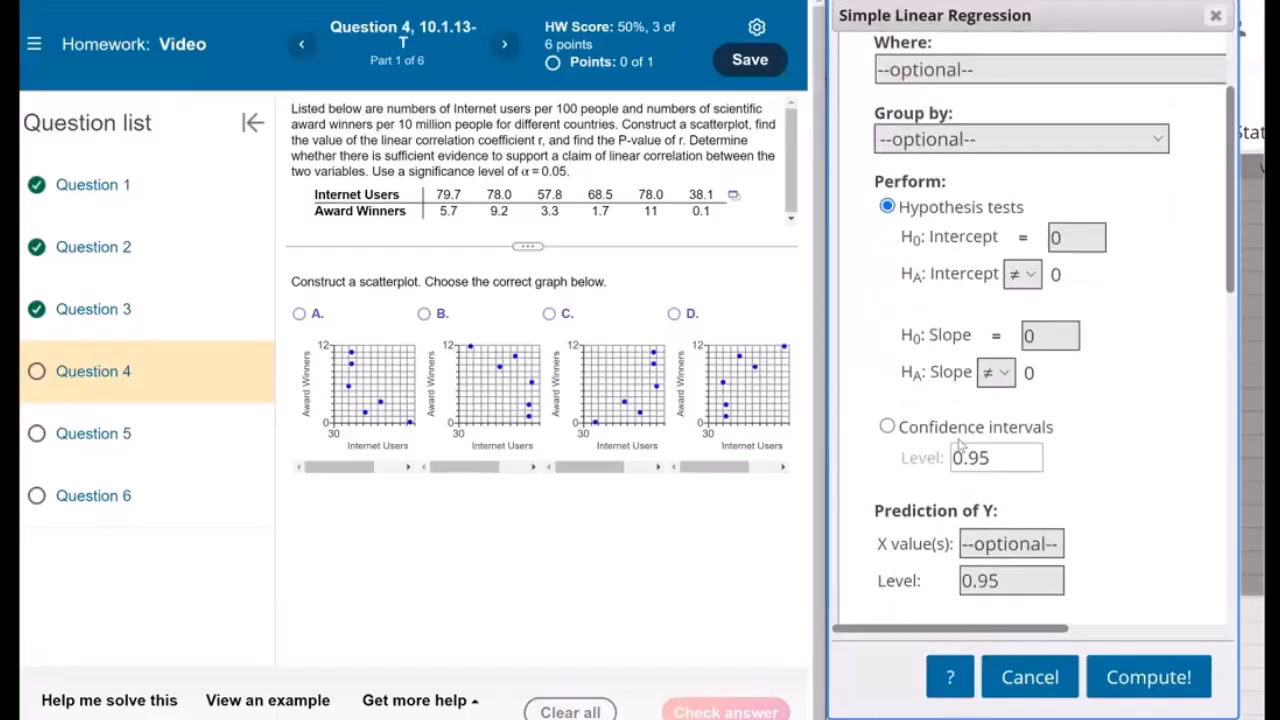
click(1197, 680)
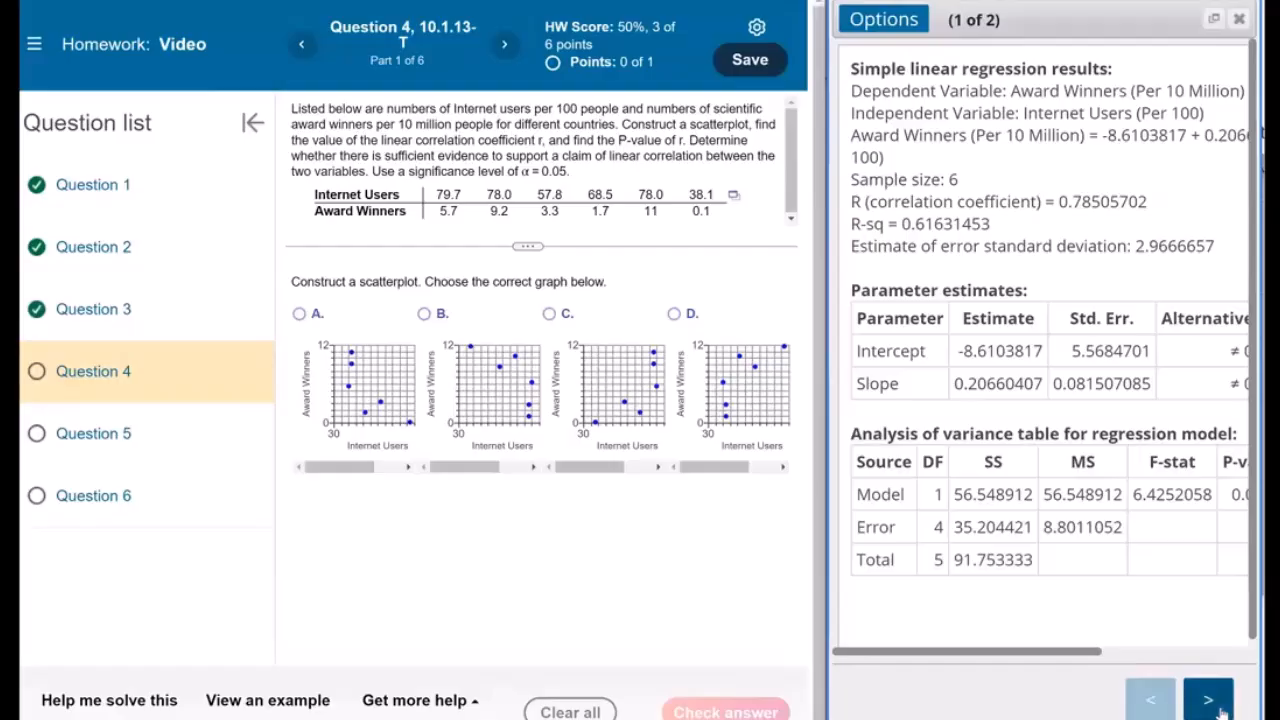
Show the fitted line plot from the regression results and set its X-axis minimum to 30
click(1210, 702)
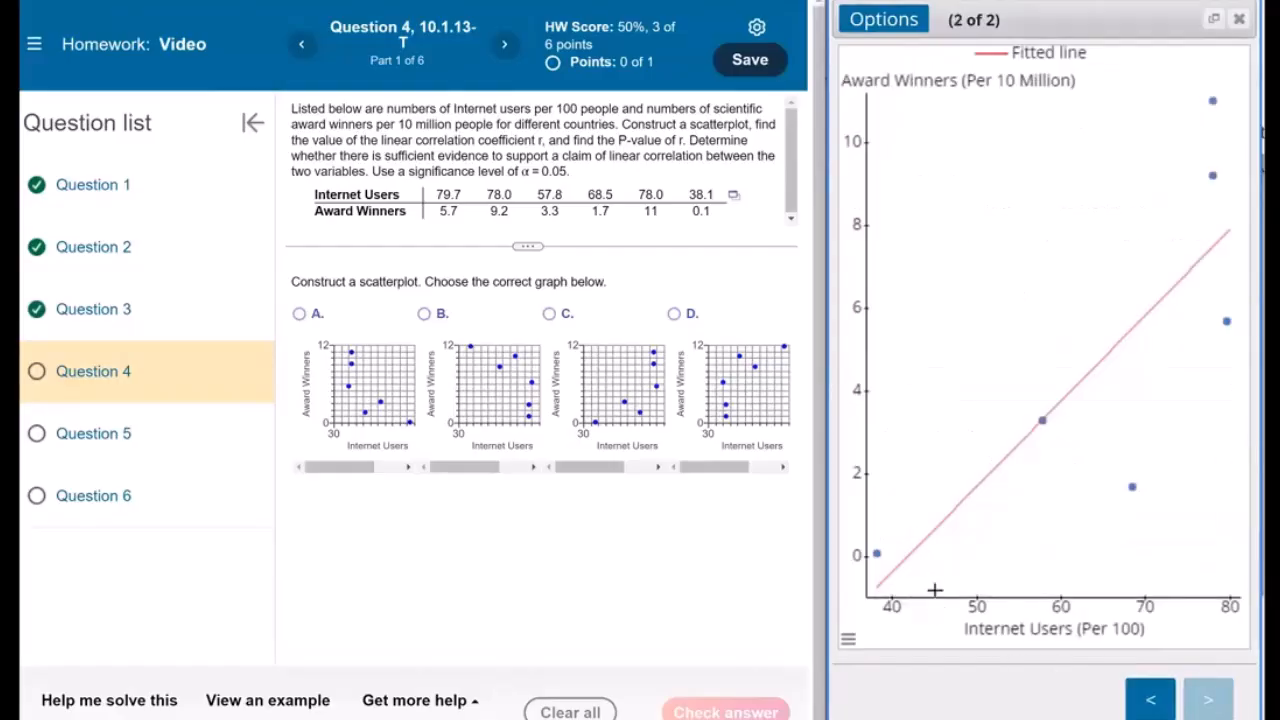
click(848, 641)
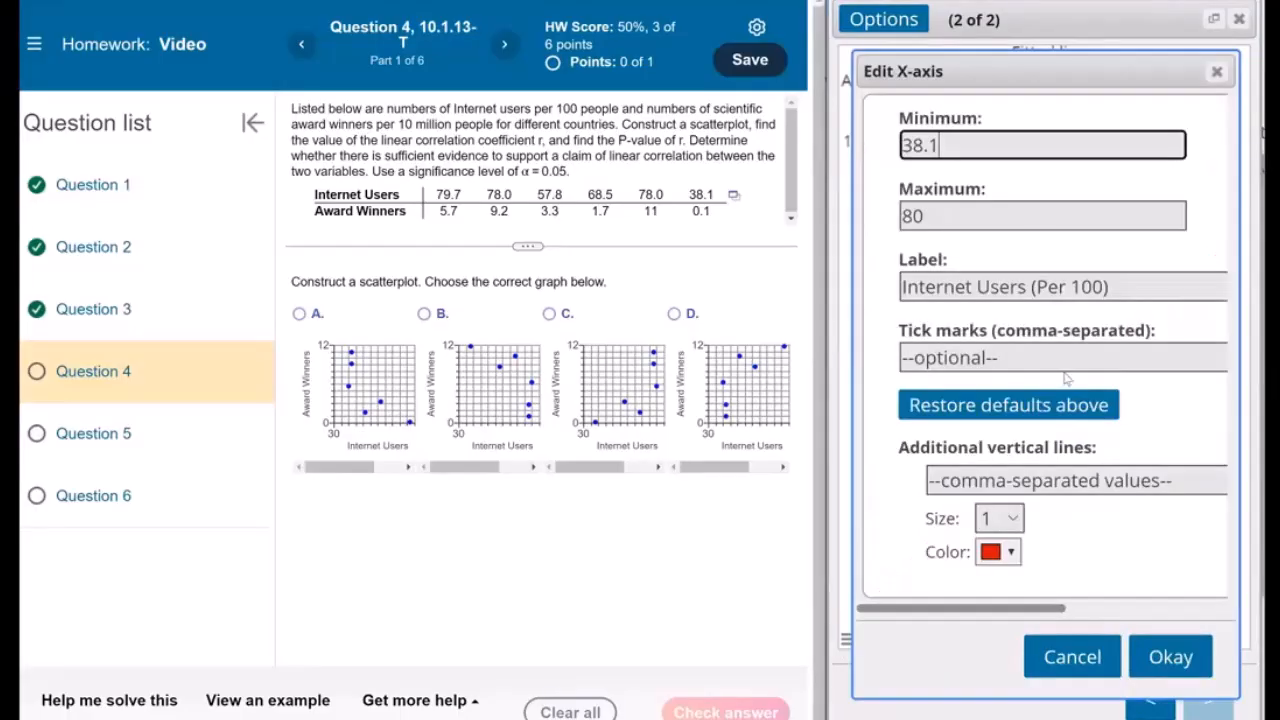
double_click(928, 147)
text(30)
key(Return)
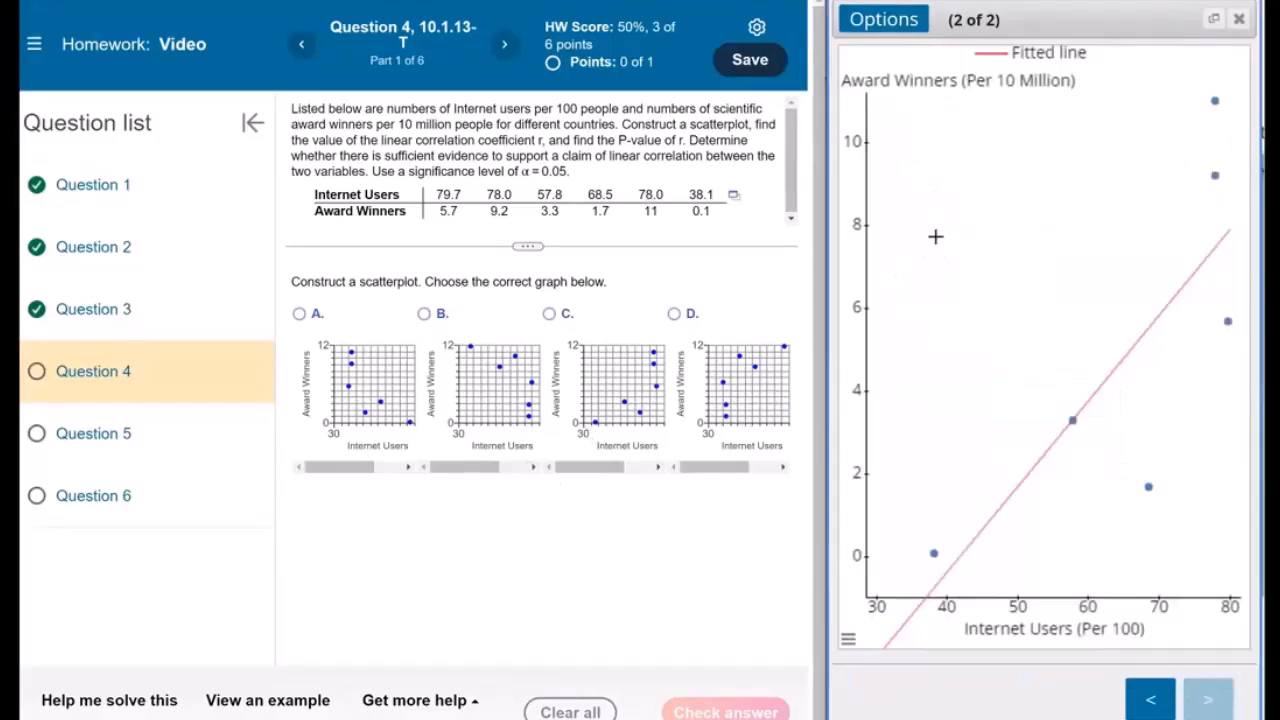
Set the plot's Y-axis minimum to 0 and maximum to 12
click(850, 639)
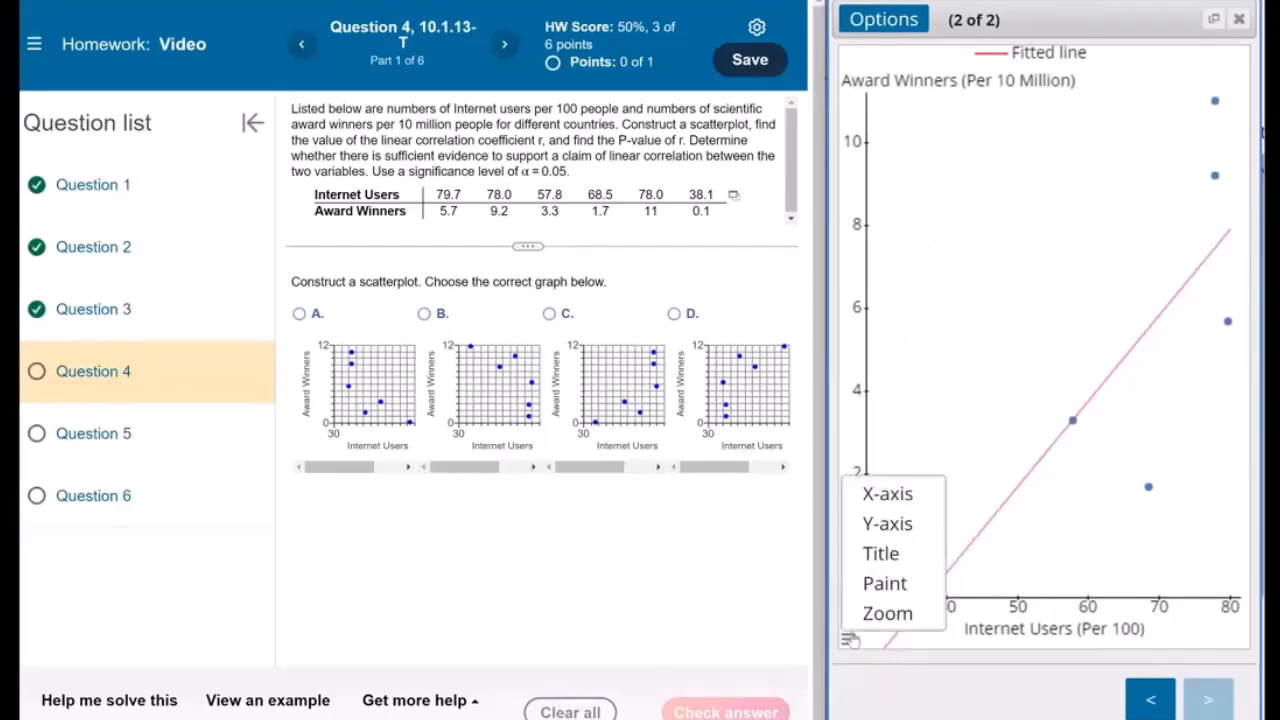
click(887, 523)
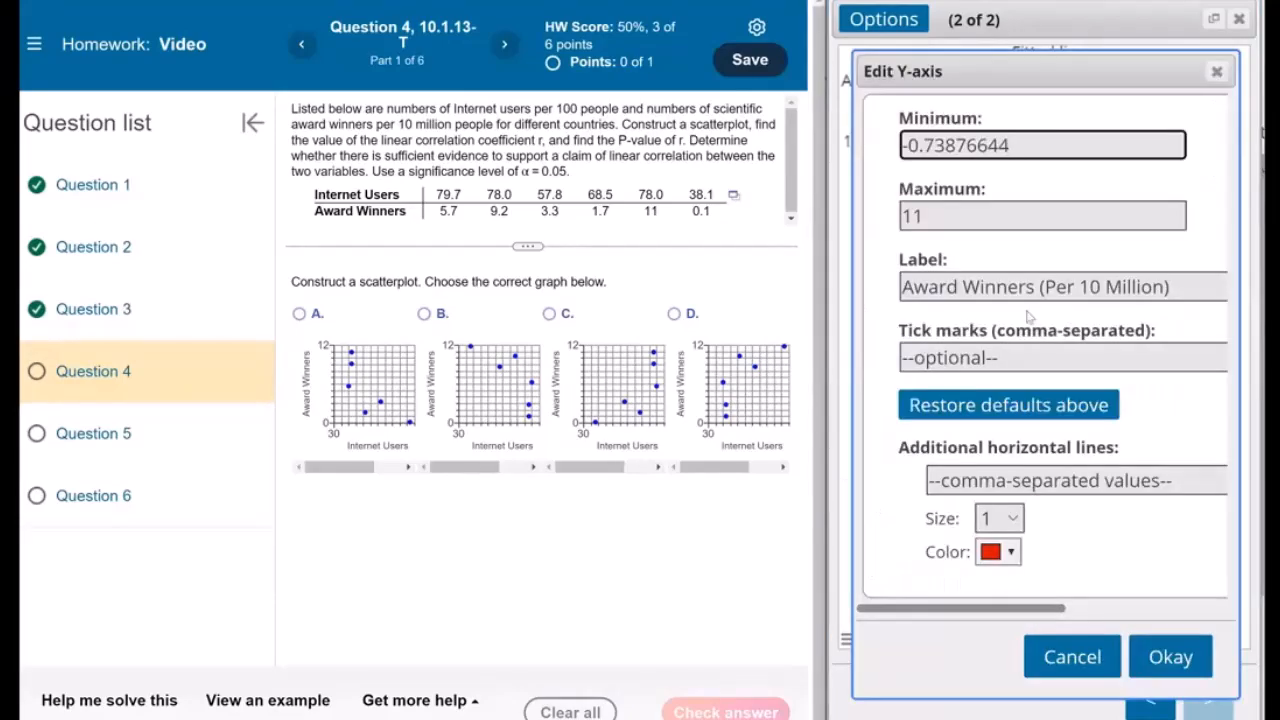
drag(1015, 145, 757, 155)
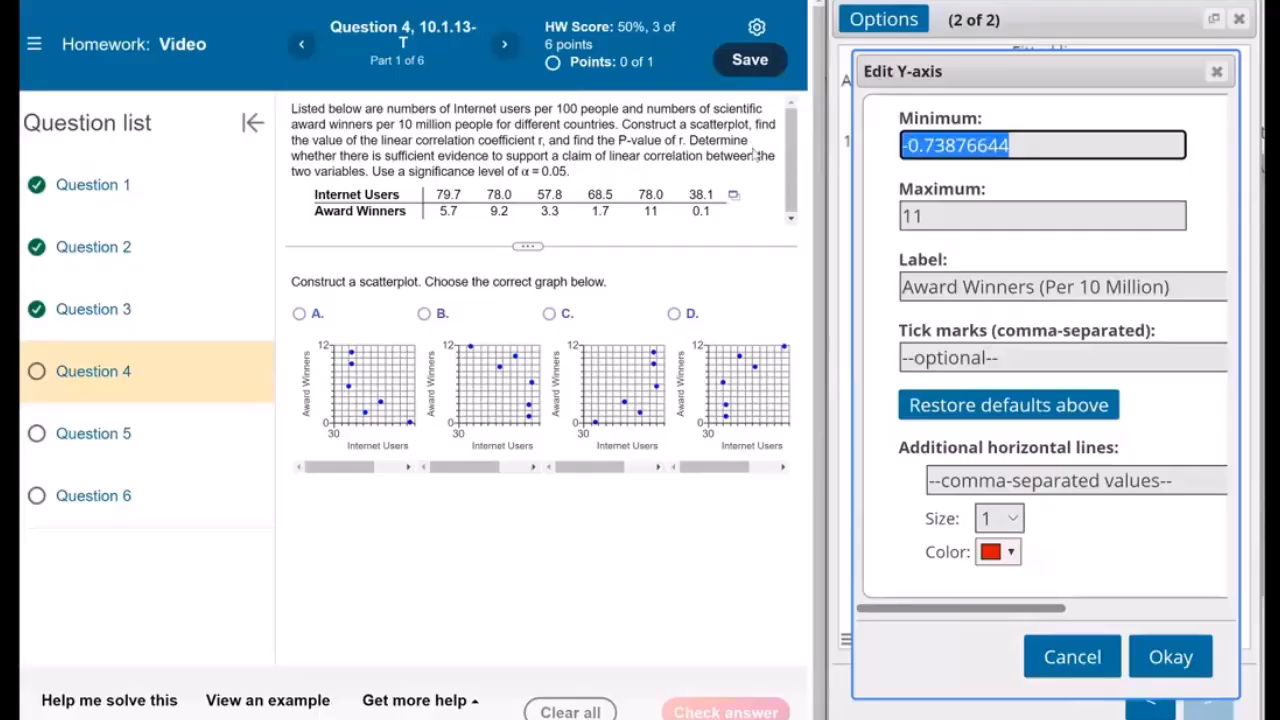
text(0)
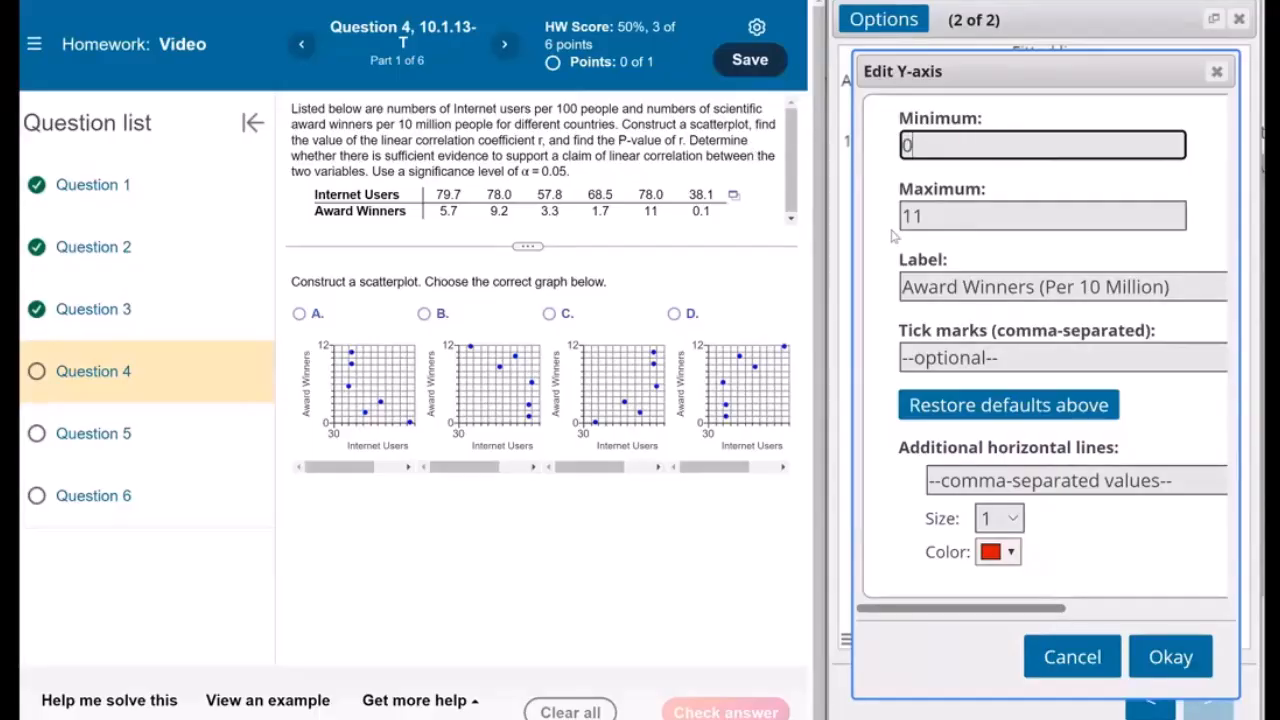
key(Return)
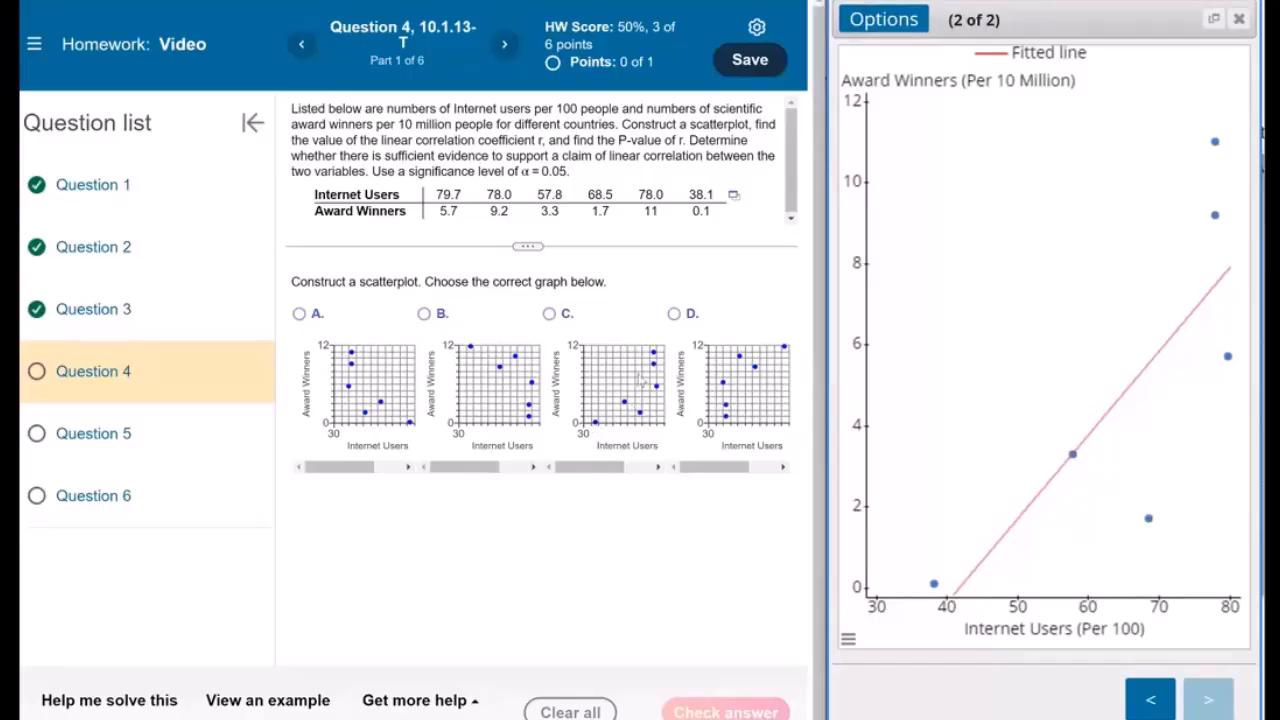
Answer the scatterplot part with graph C, check it and continue to the next part
click(549, 314)
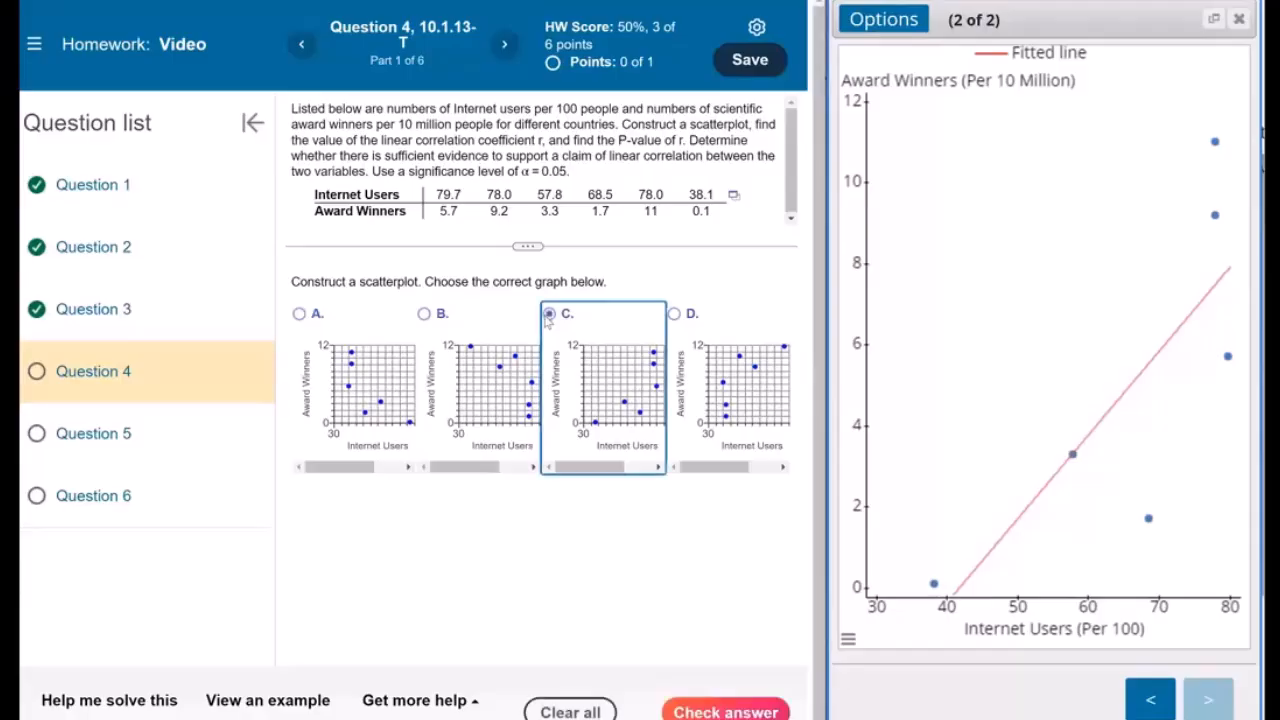
click(702, 713)
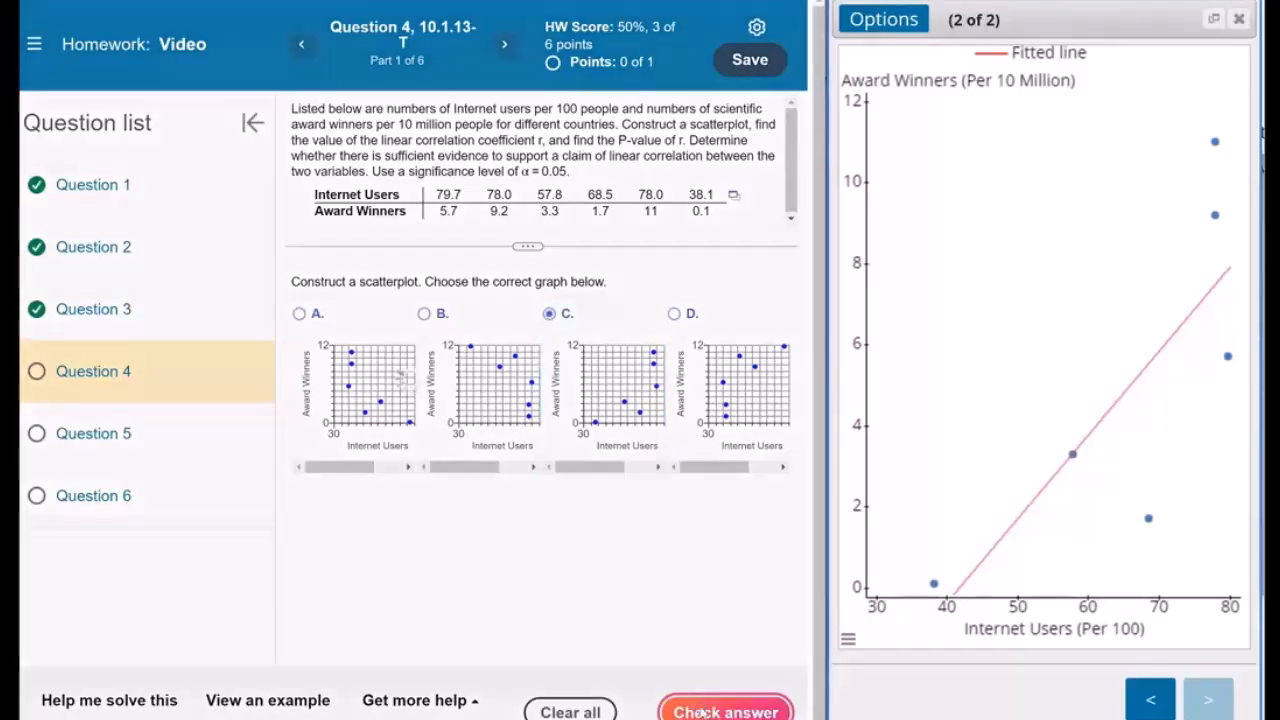
click(423, 417)
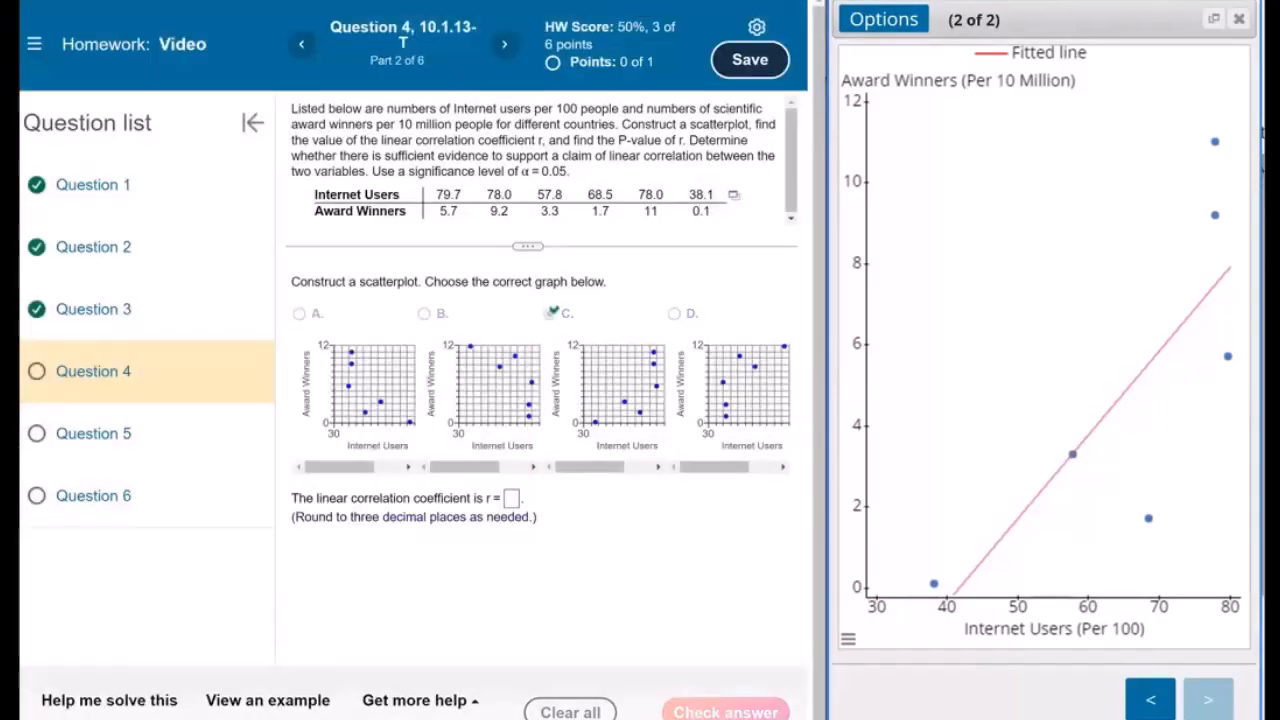
Return to the numeric regression results, highlight the correlation coefficient and submit r = 0.785
click(1151, 699)
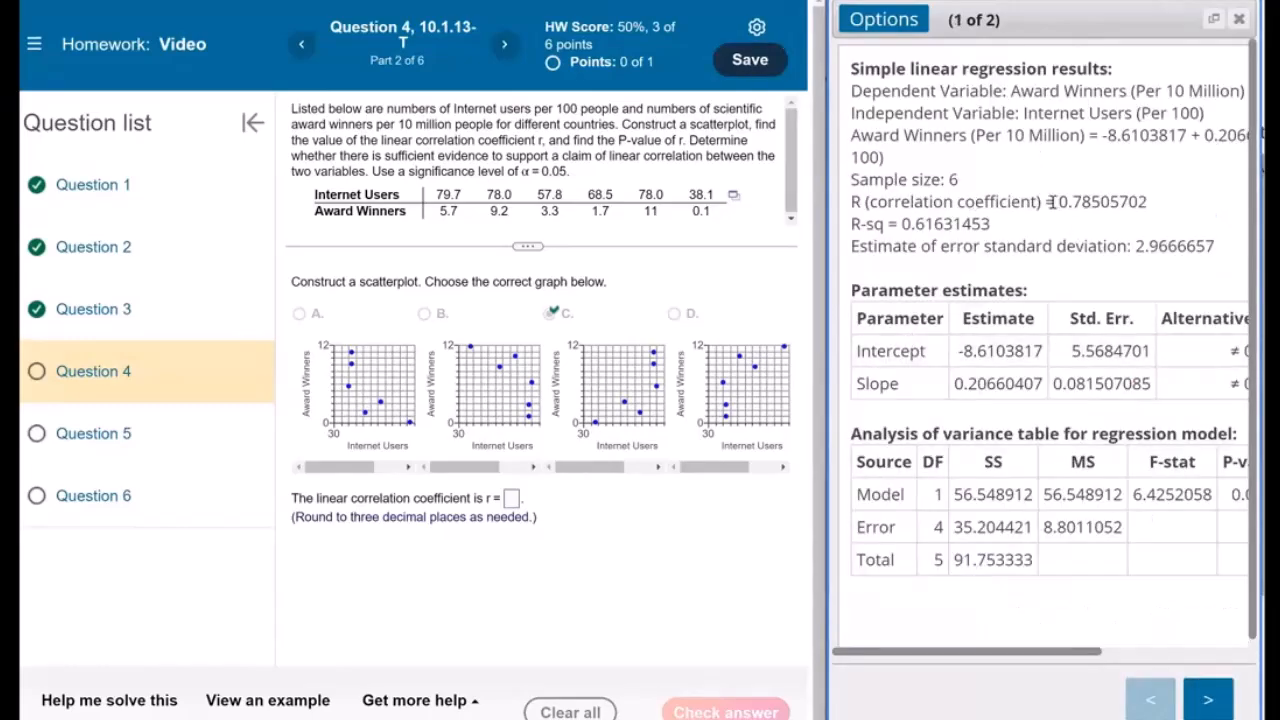
drag(1063, 201, 1100, 201)
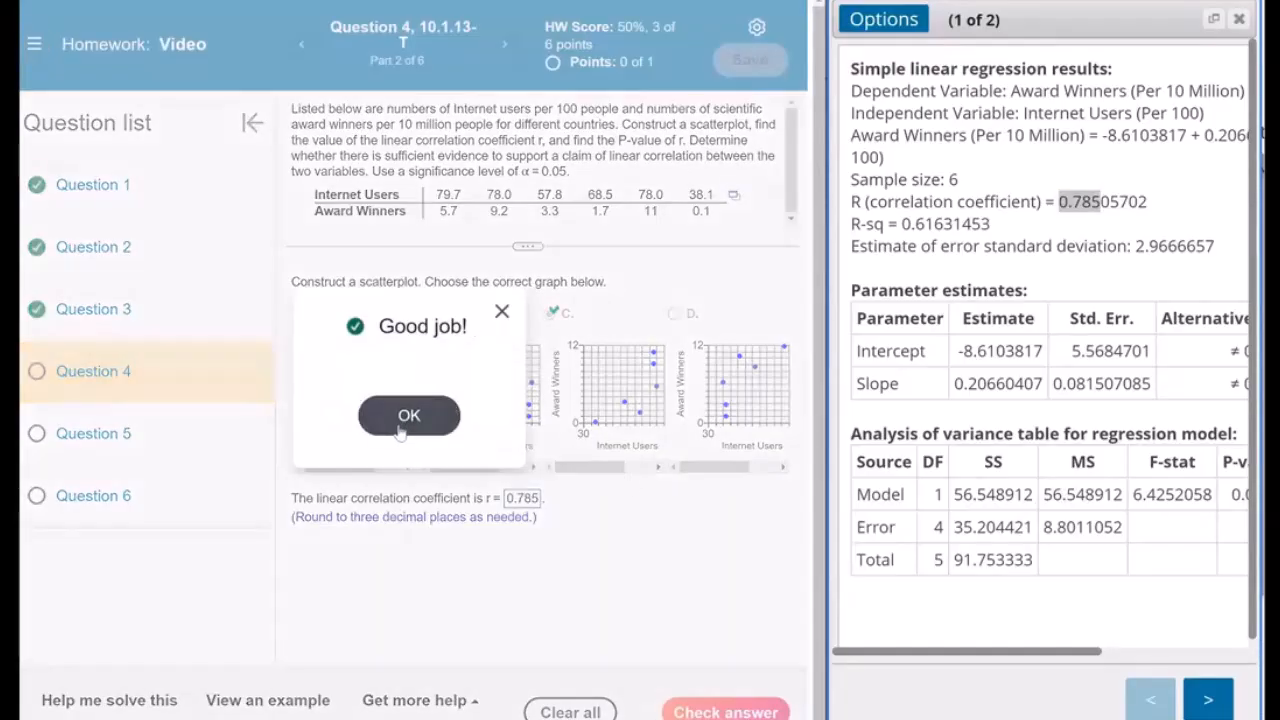
click(400, 428)
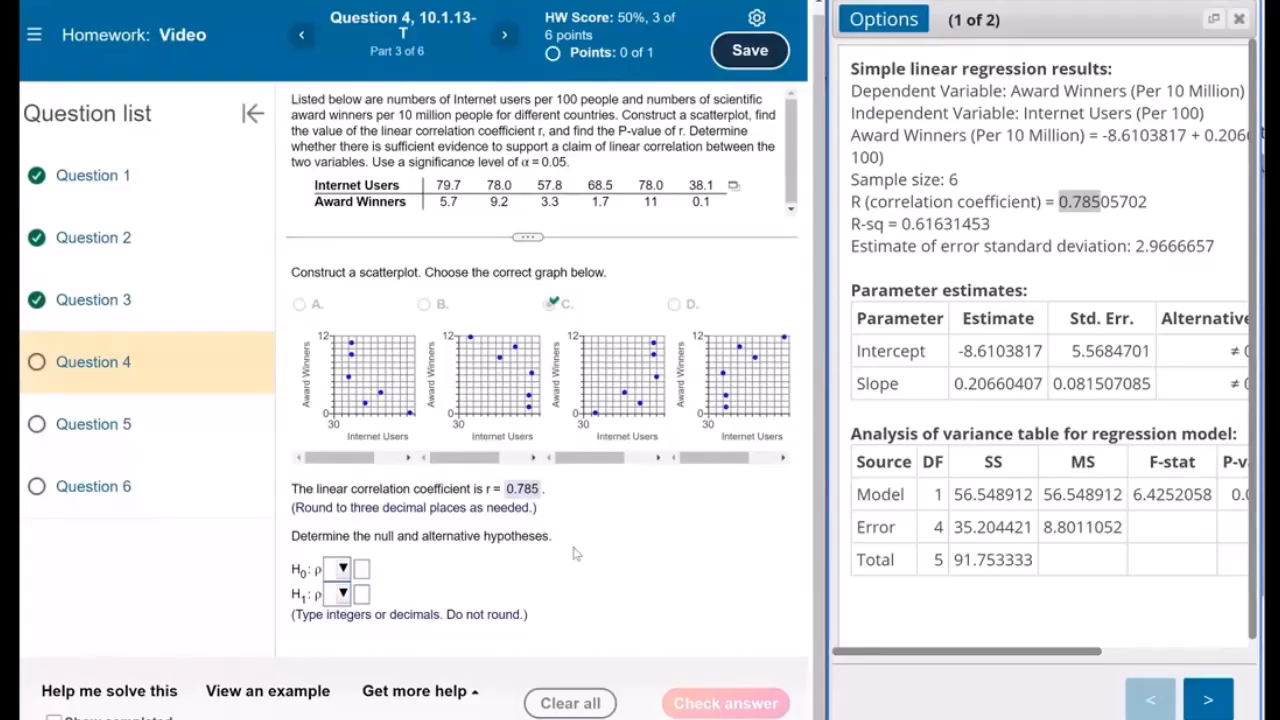
Enter the hypotheses H0: ρ = 0 and H1: ρ ≠ 0, then check the answer and continue
click(343, 569)
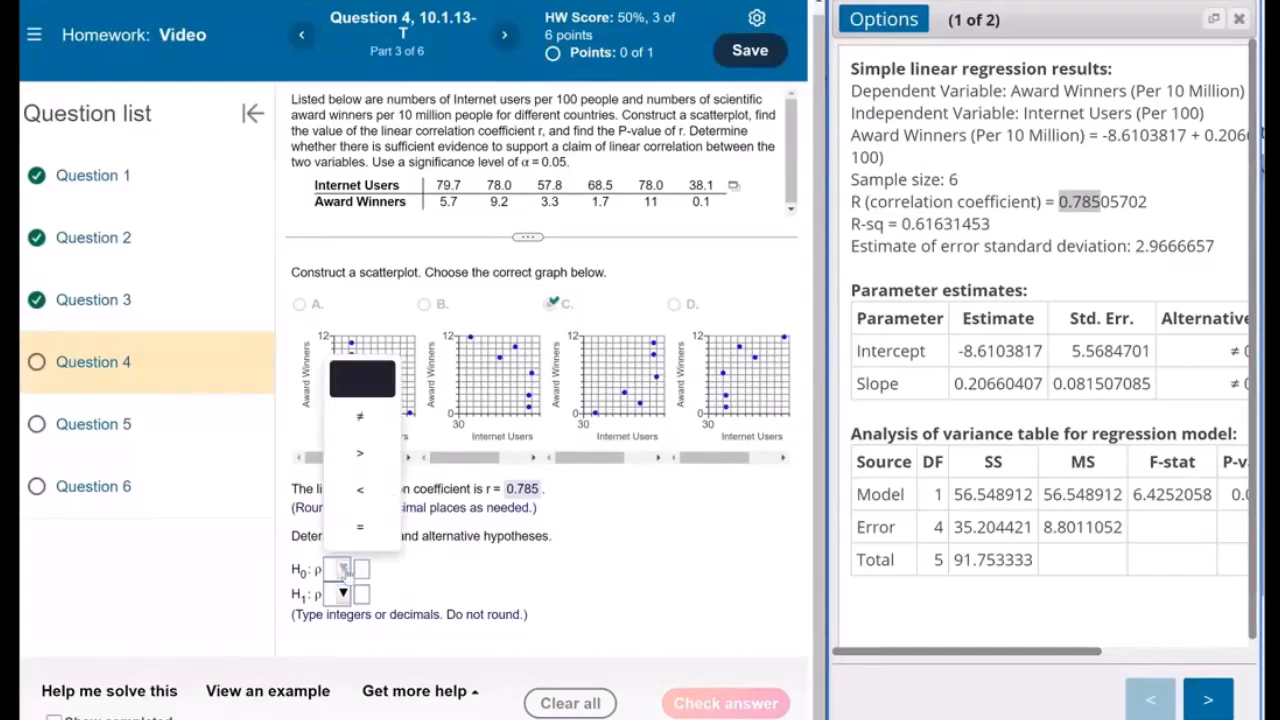
click(352, 530)
click(361, 570)
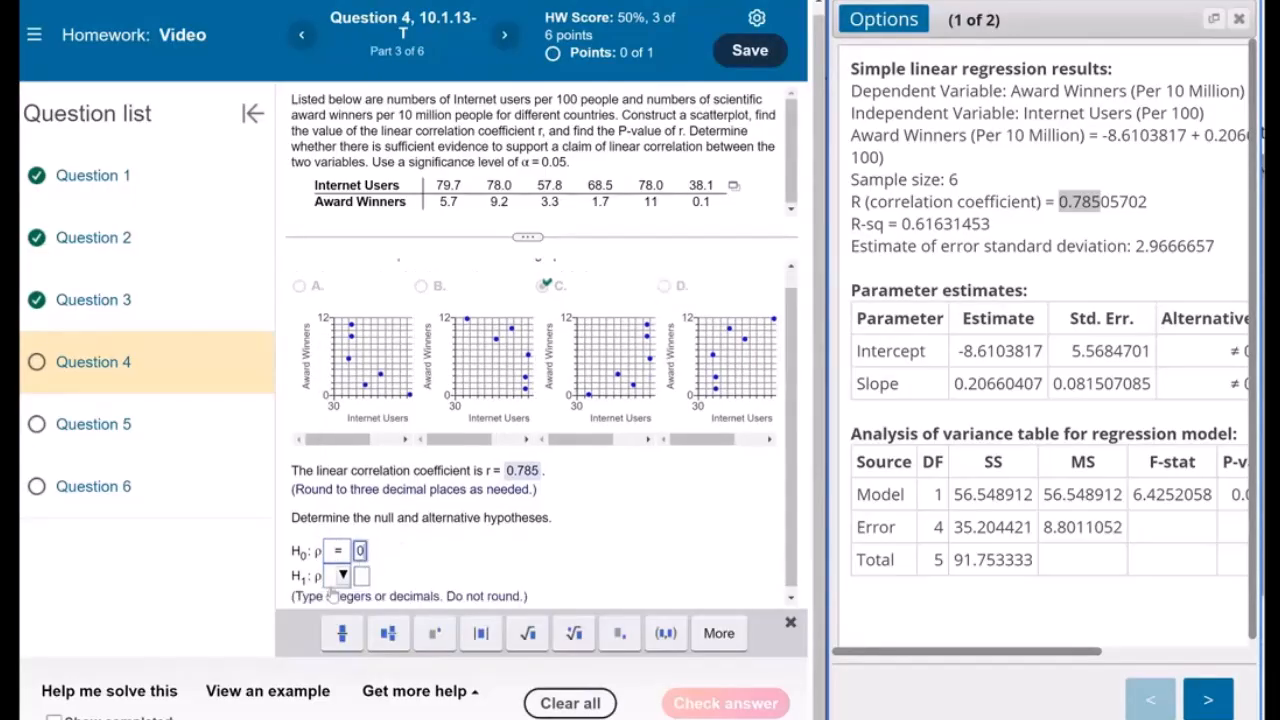
click(340, 576)
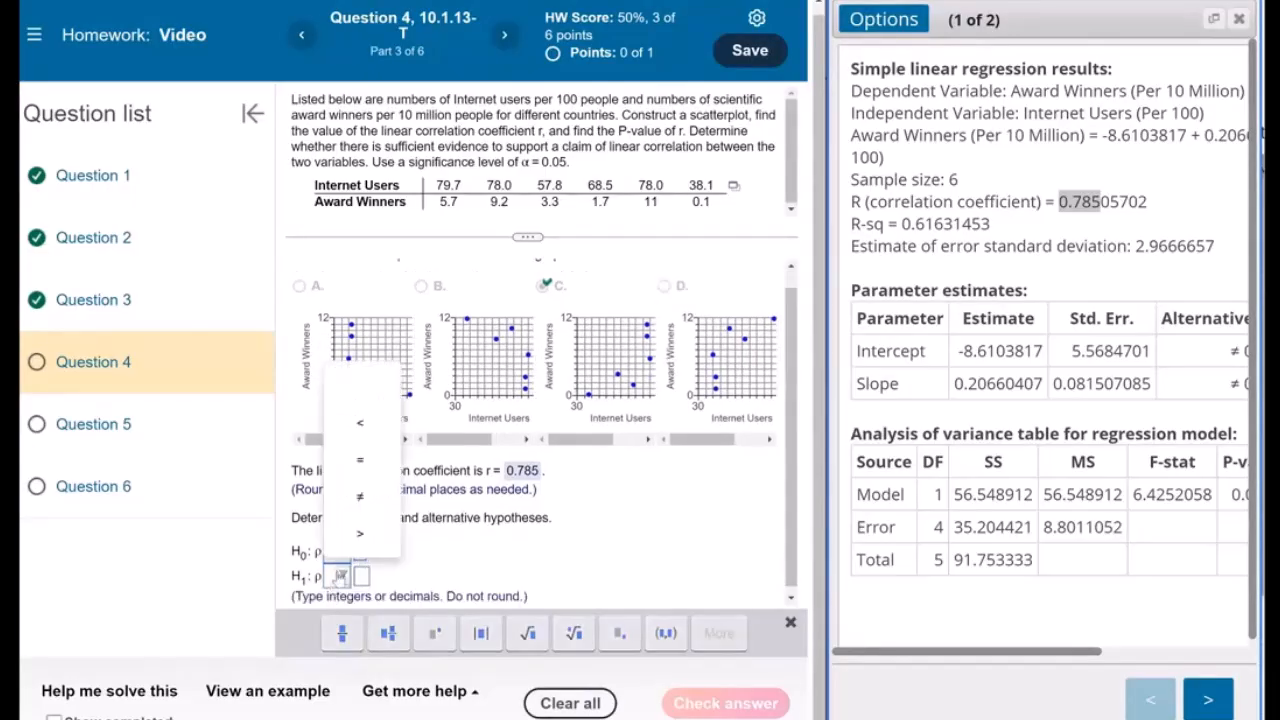
click(345, 514)
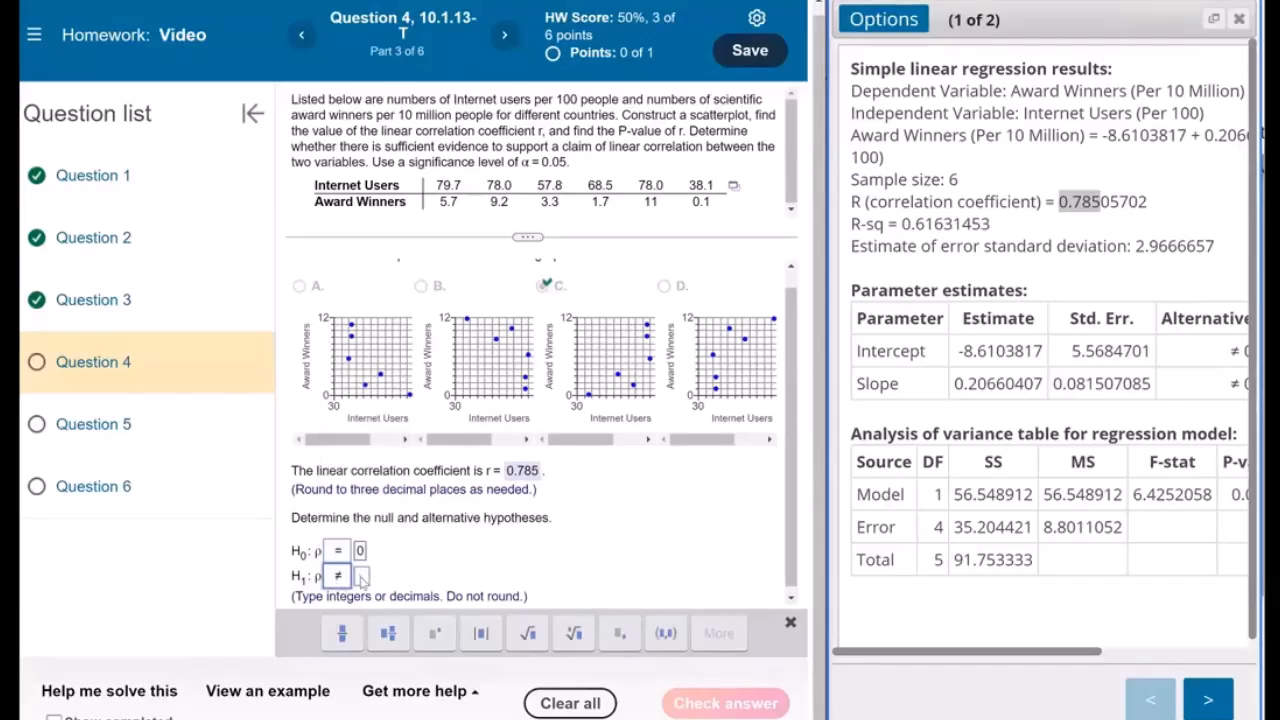
click(362, 578)
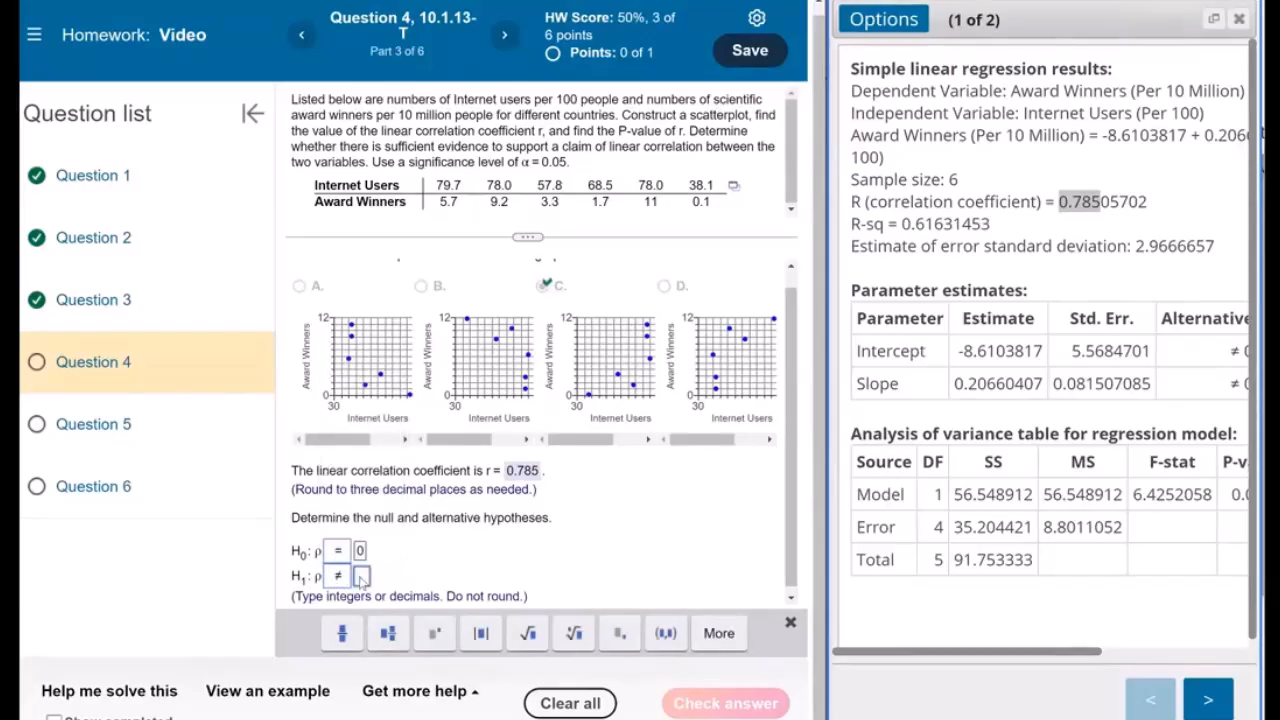
text(0)
click(680, 703)
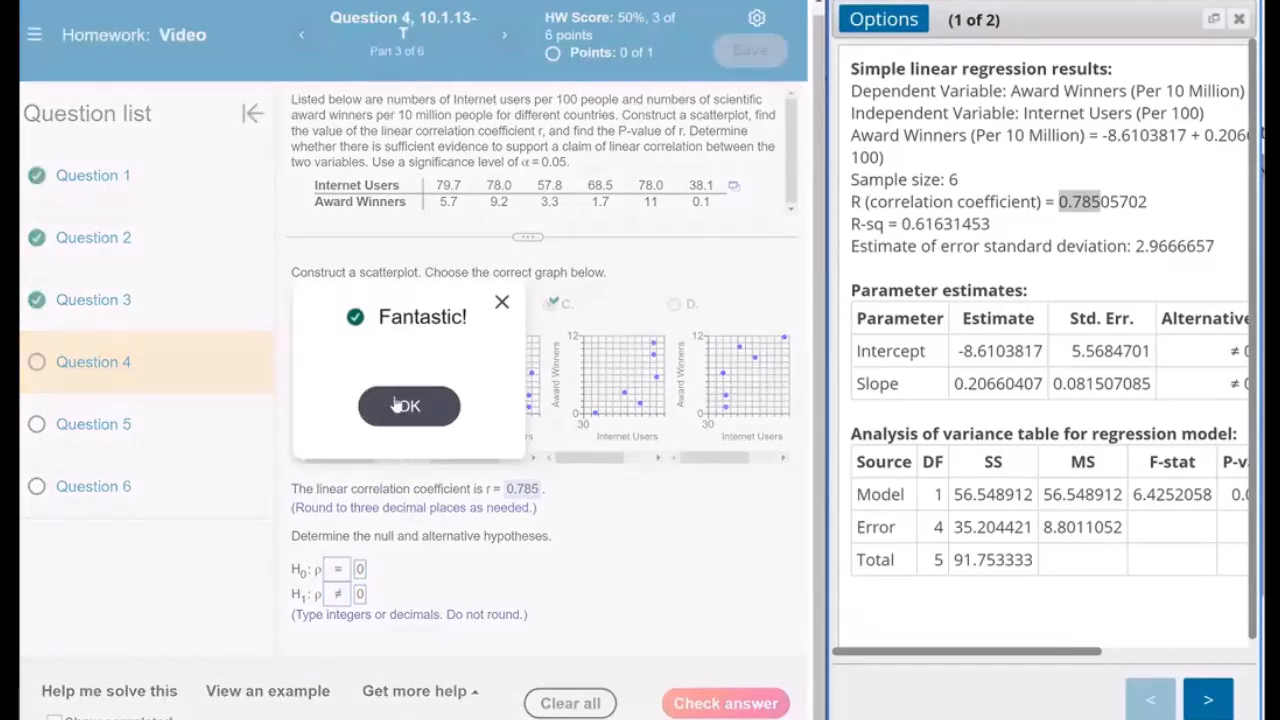
click(397, 405)
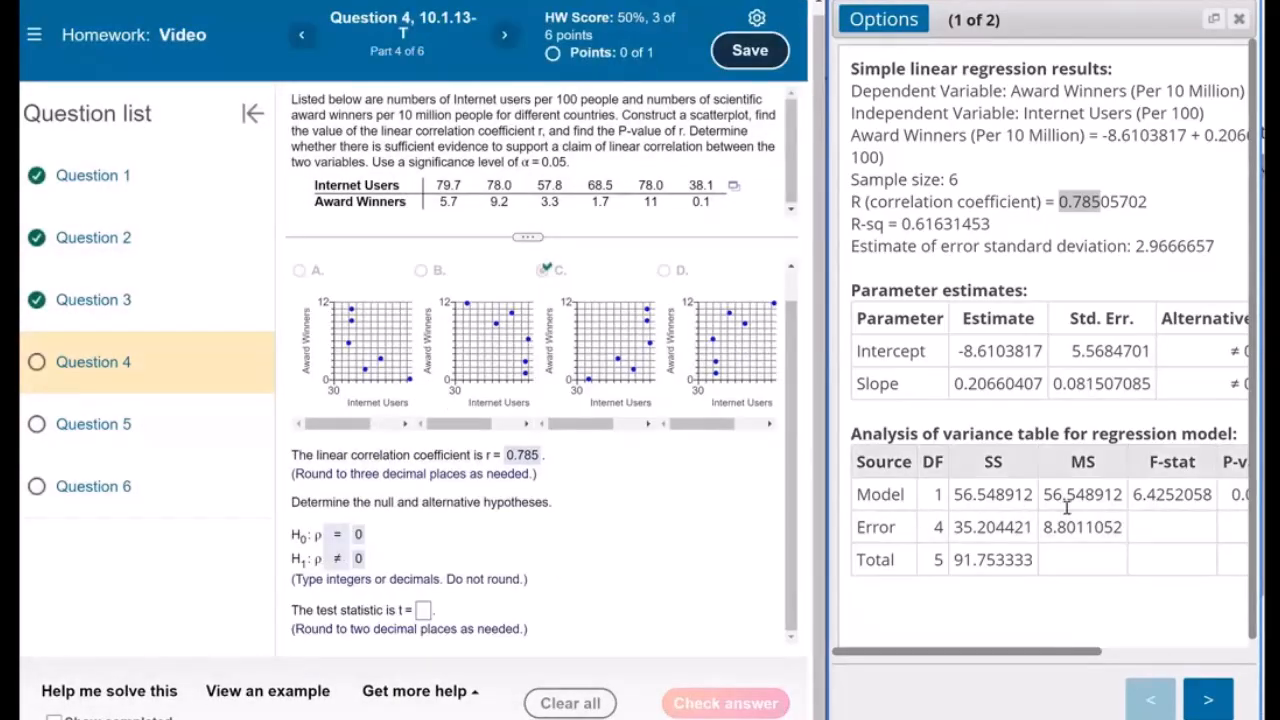
Find the slope's T-Stat in the parameter estimates and submit 2.53 as the test statistic t
drag(1015, 652, 1226, 662)
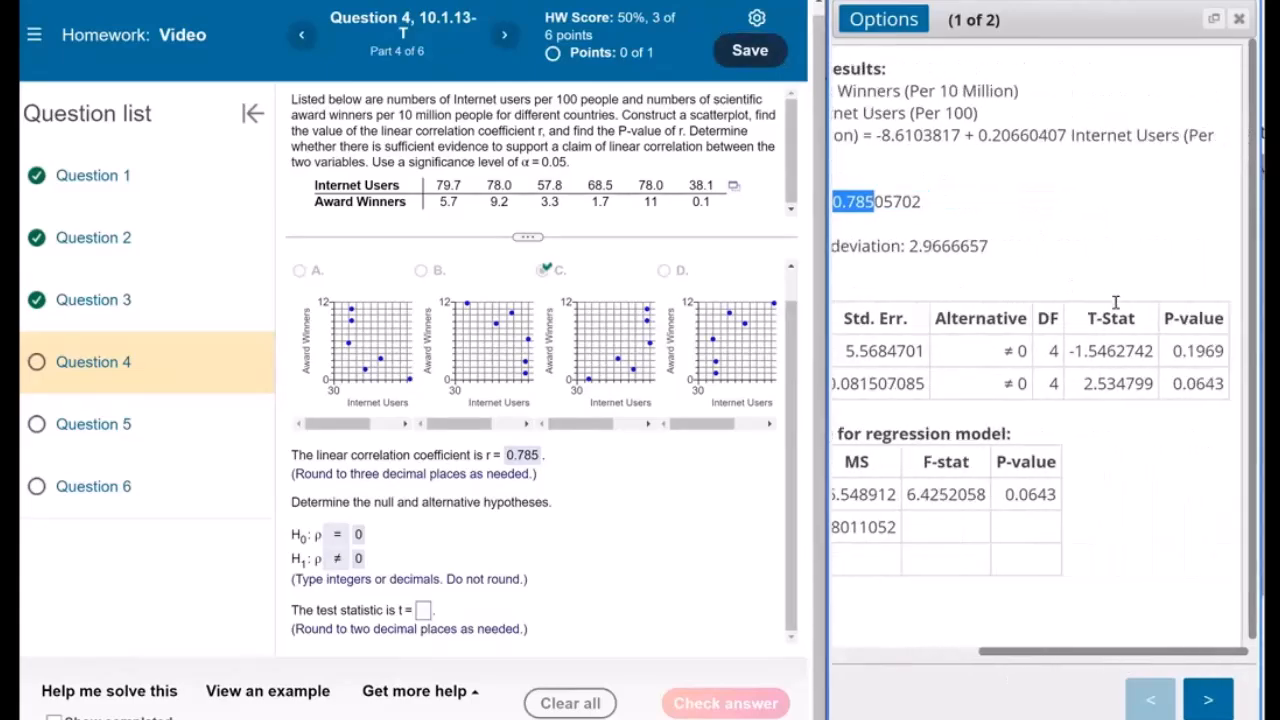
click(866, 650)
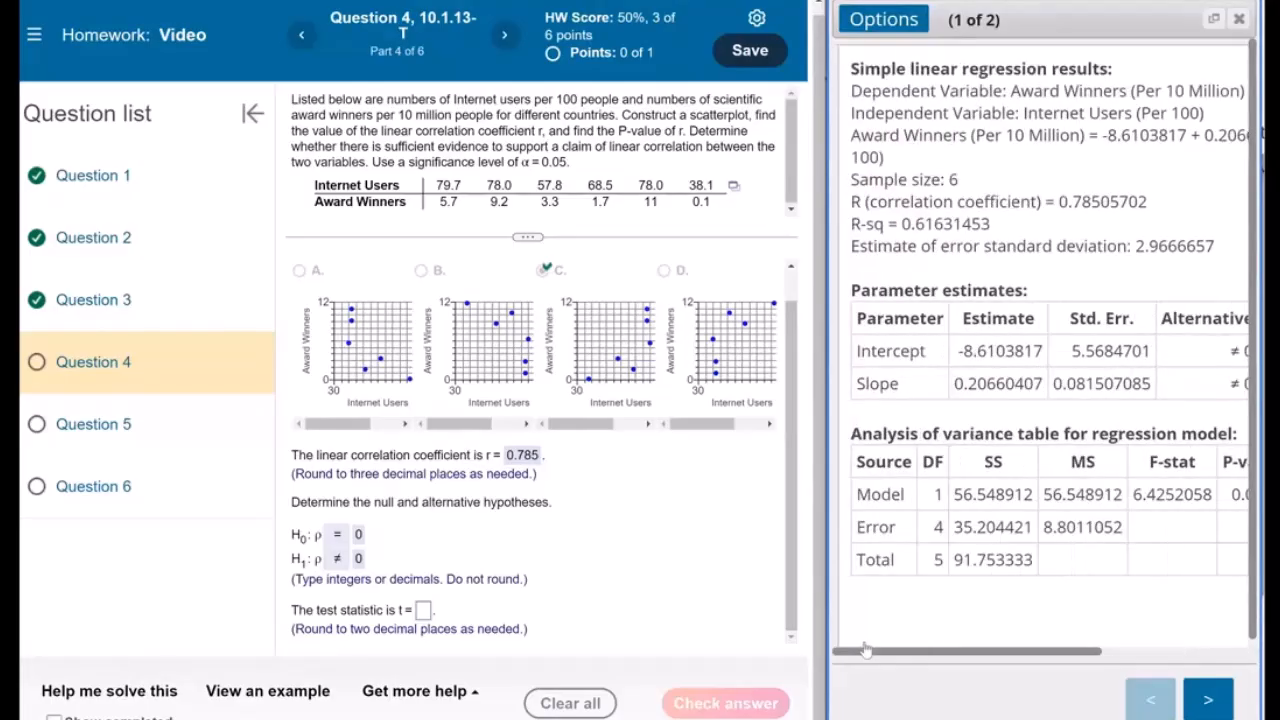
drag(866, 650, 979, 655)
click(845, 645)
drag(846, 645, 1016, 646)
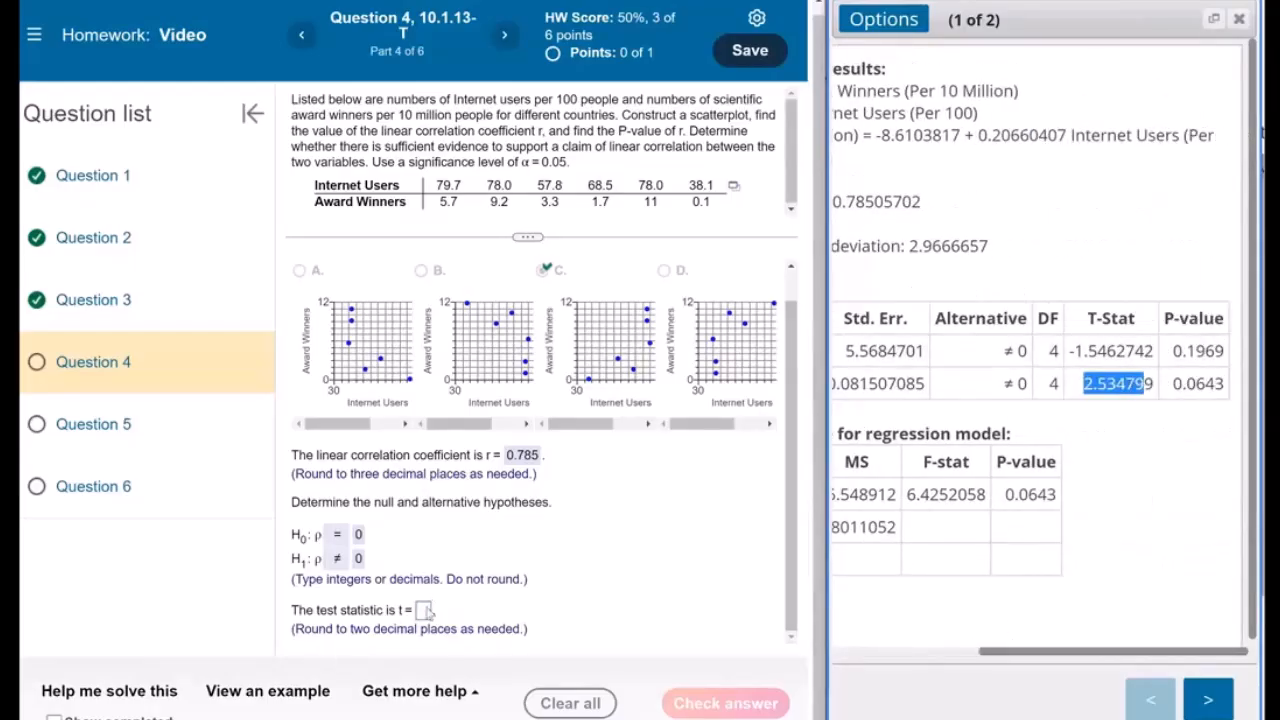
click(424, 610)
text(2.53)
key(Return)
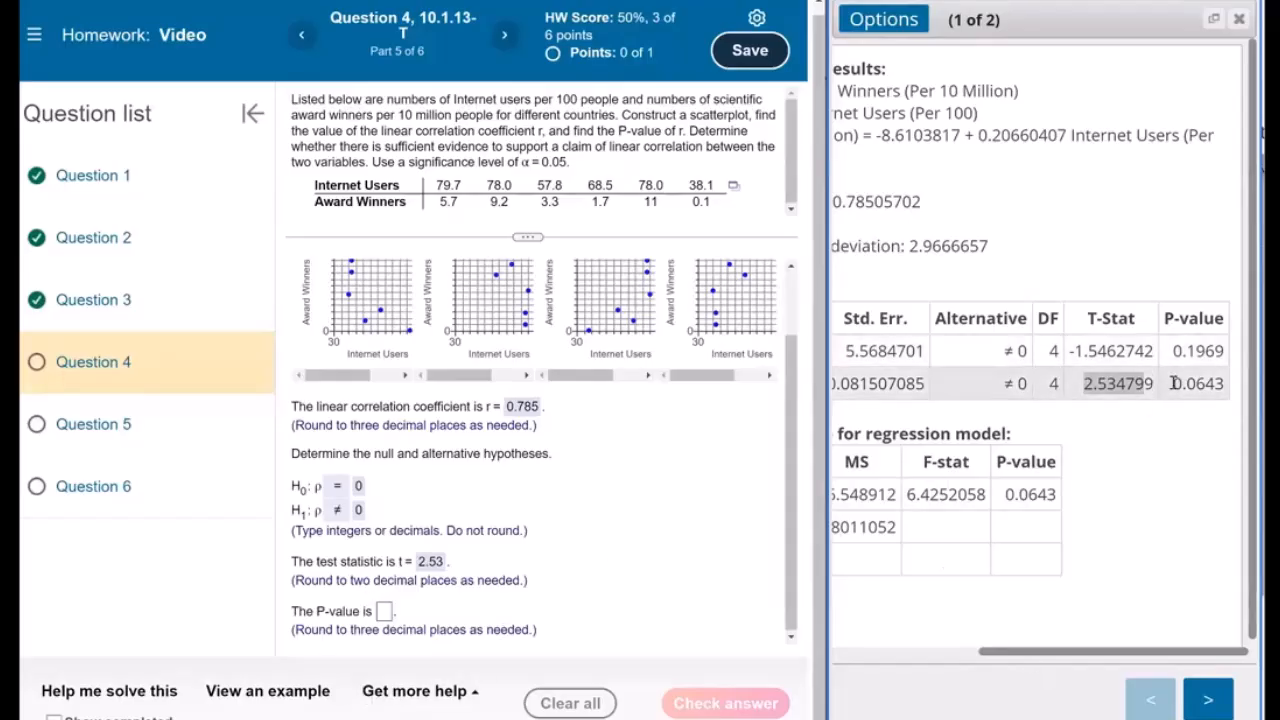
Copy the slope's P-value from the parameter estimates, submit 0.064 as the P-value and continue to the next part
drag(1175, 383, 1220, 384)
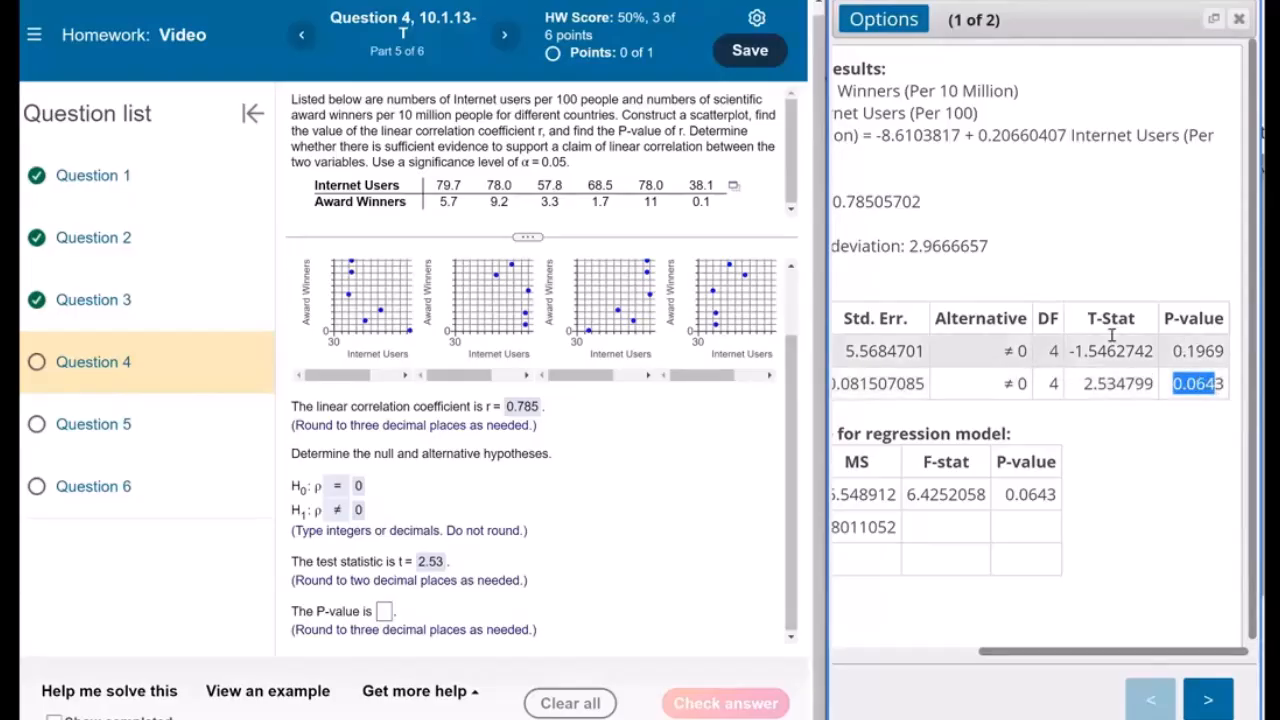
key(ctrl+c)
click(384, 611)
key(ctrl+v)
click(725, 703)
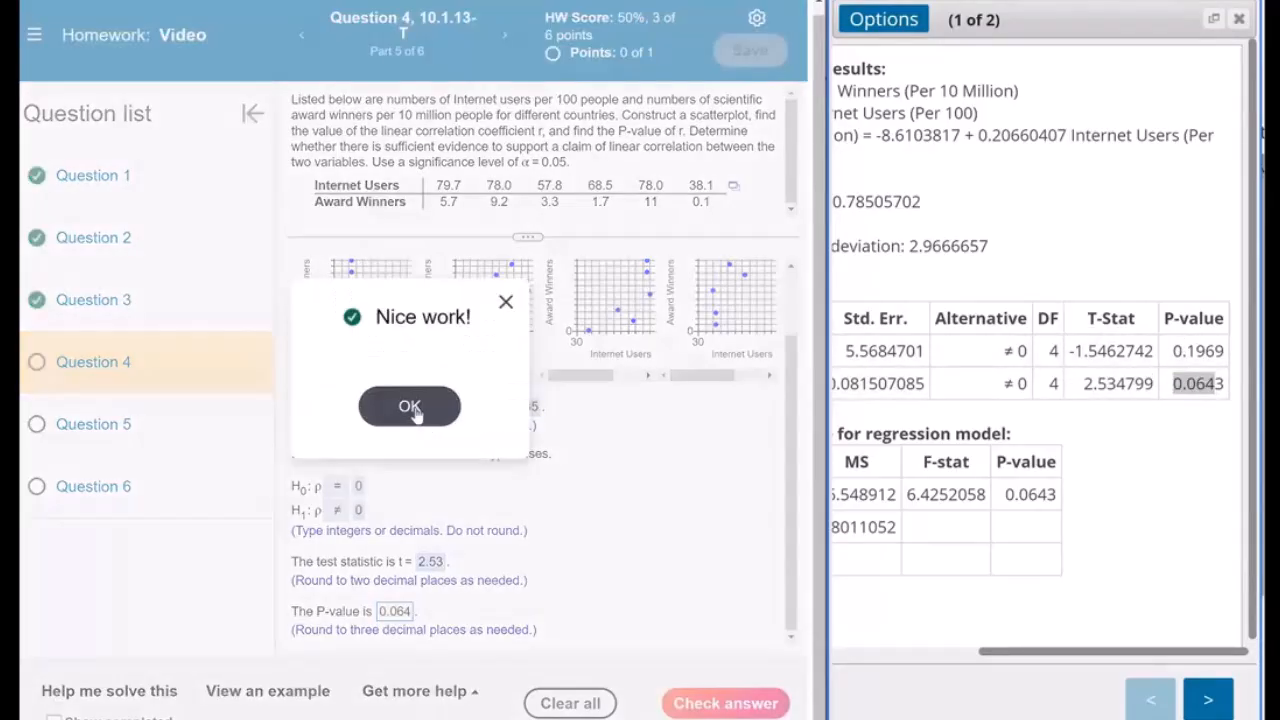
click(411, 407)
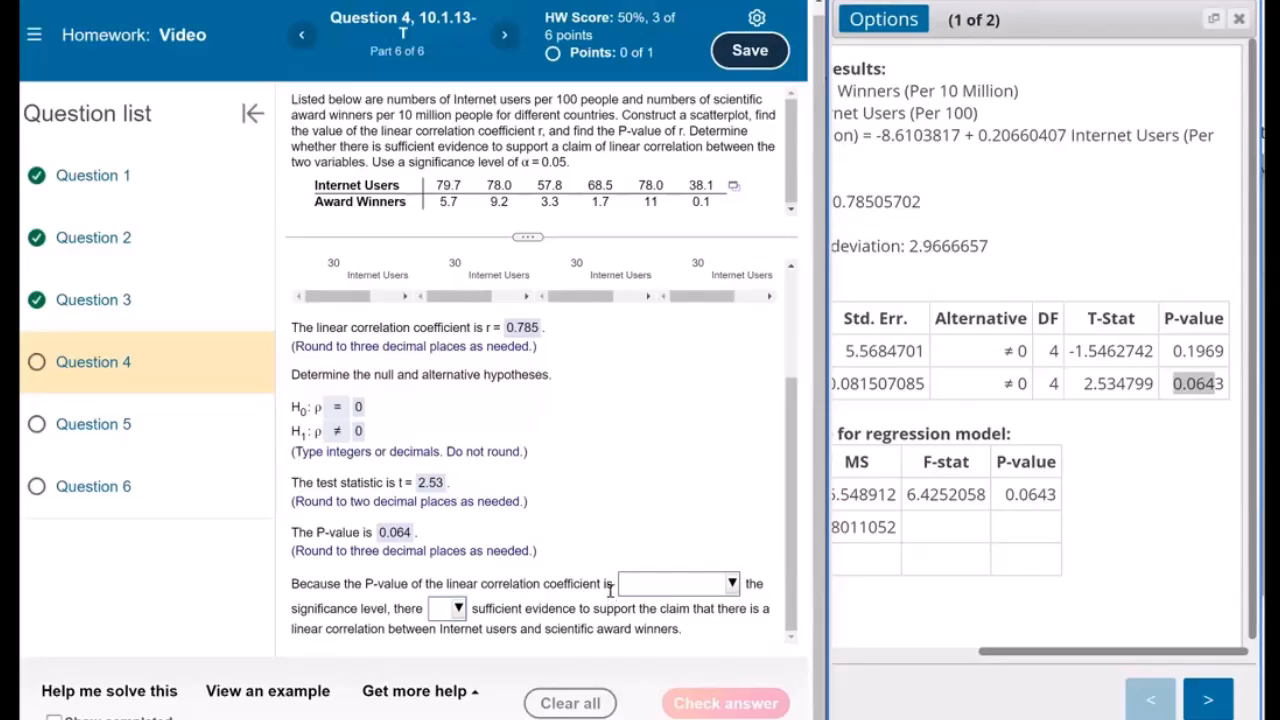
Complete the conclusion with "greater than" the significance level and "is not" sufficient evidence, then check it and continue to Question 5
click(664, 590)
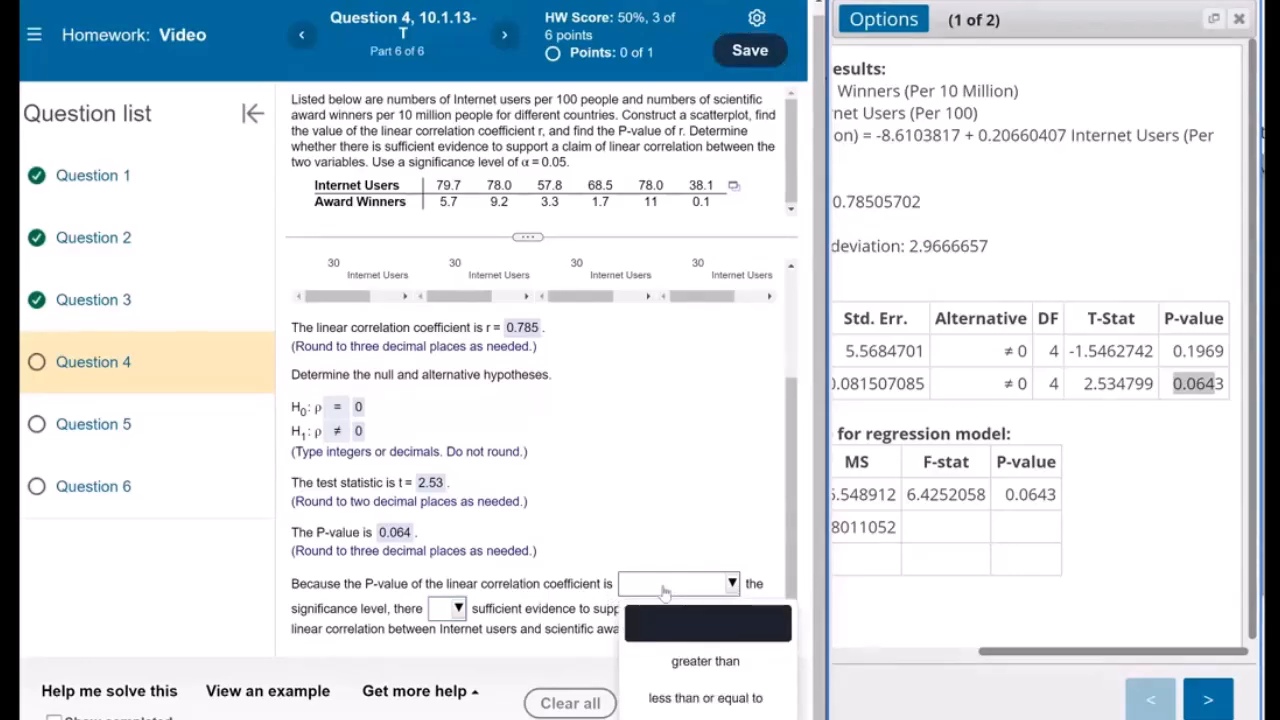
click(677, 660)
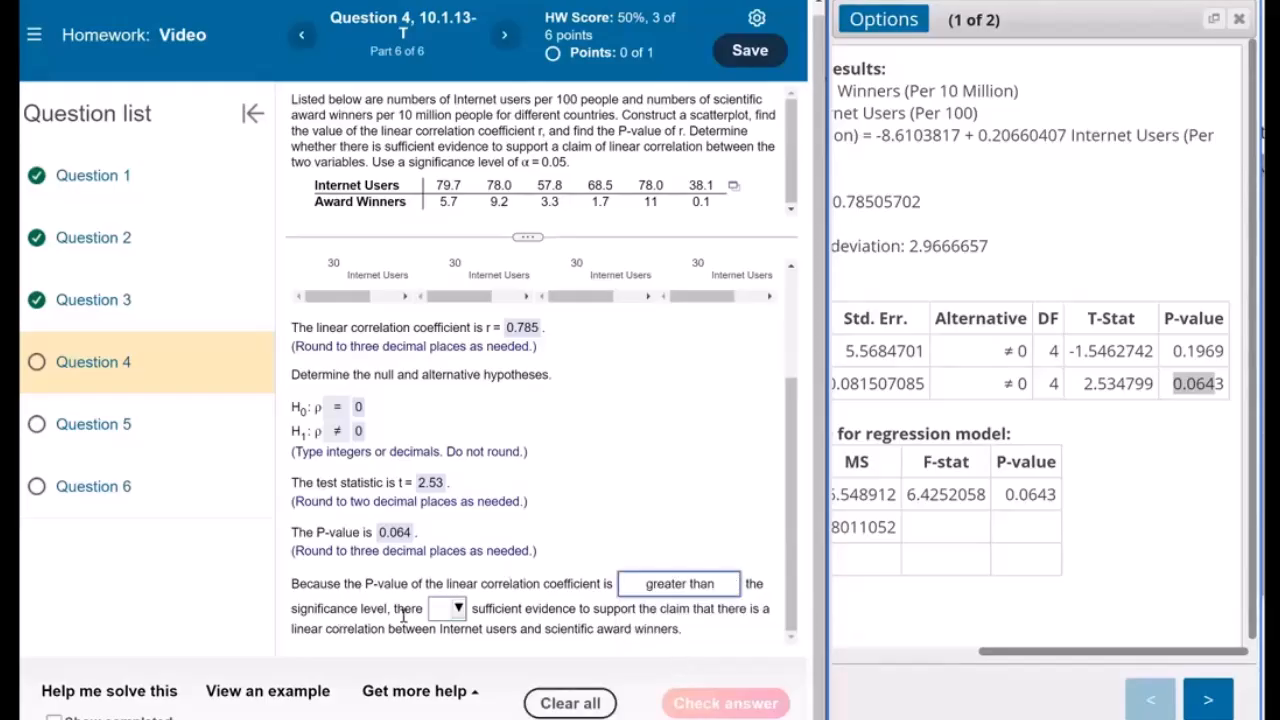
click(450, 610)
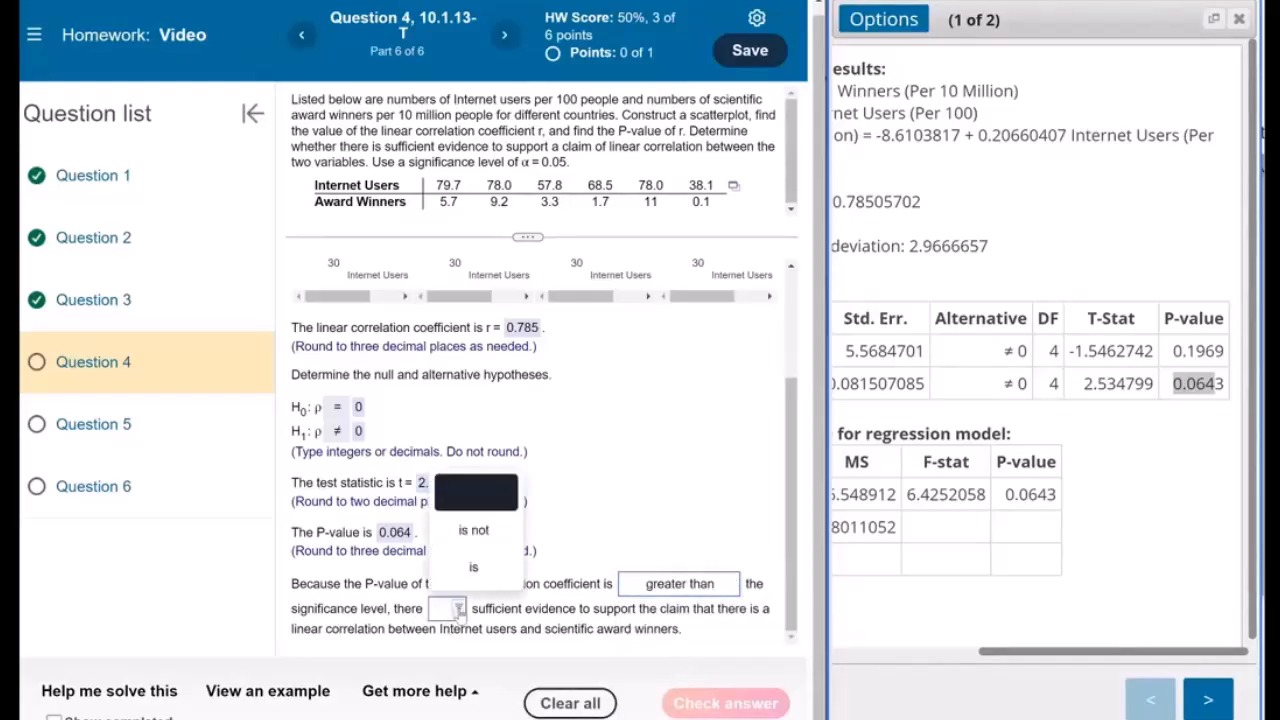
click(468, 537)
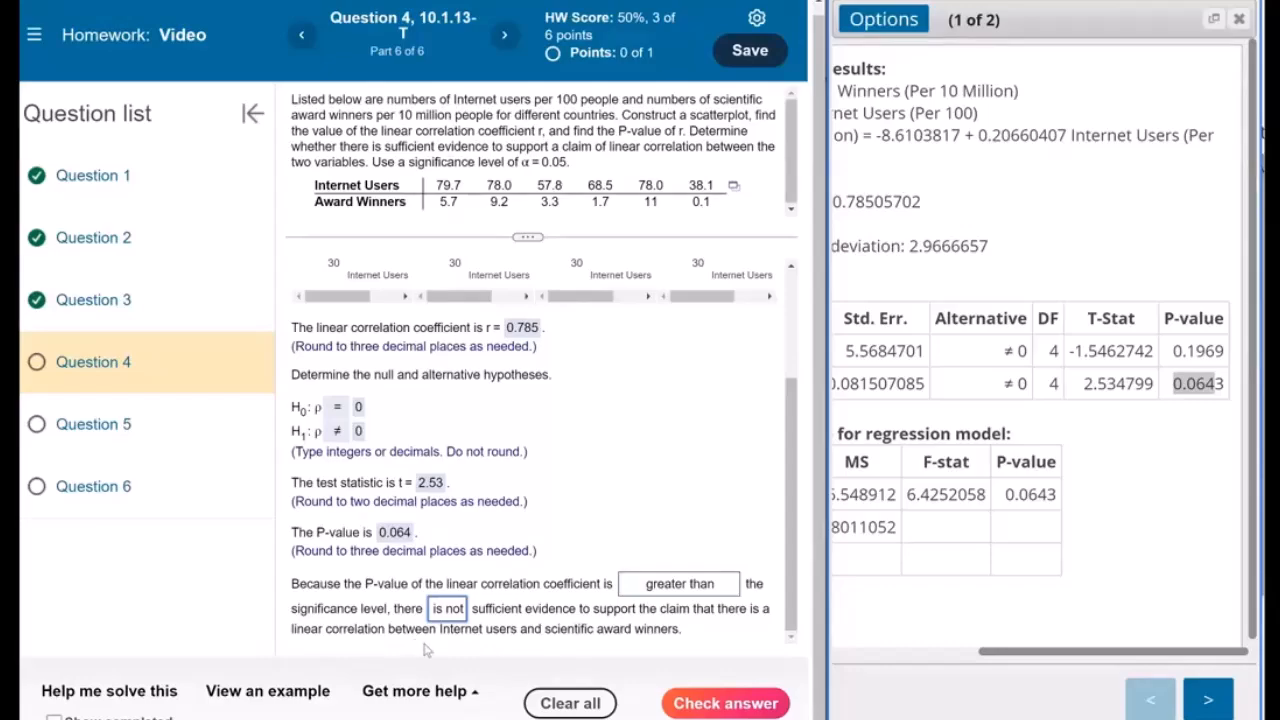
click(725, 703)
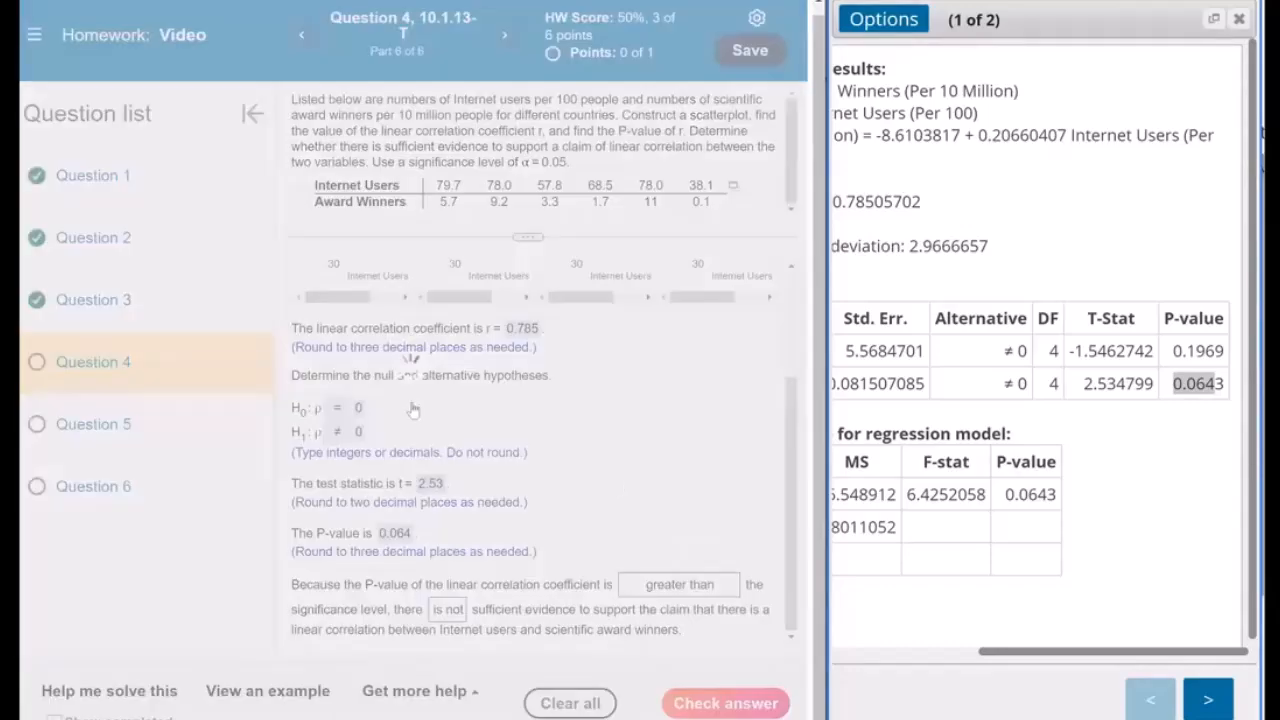
click(410, 407)
Open the lemon imports data in StatCrunch and submit hypotheses choice A, H0: ρ = 0 and H1: ρ ≠ 0
click(591, 200)
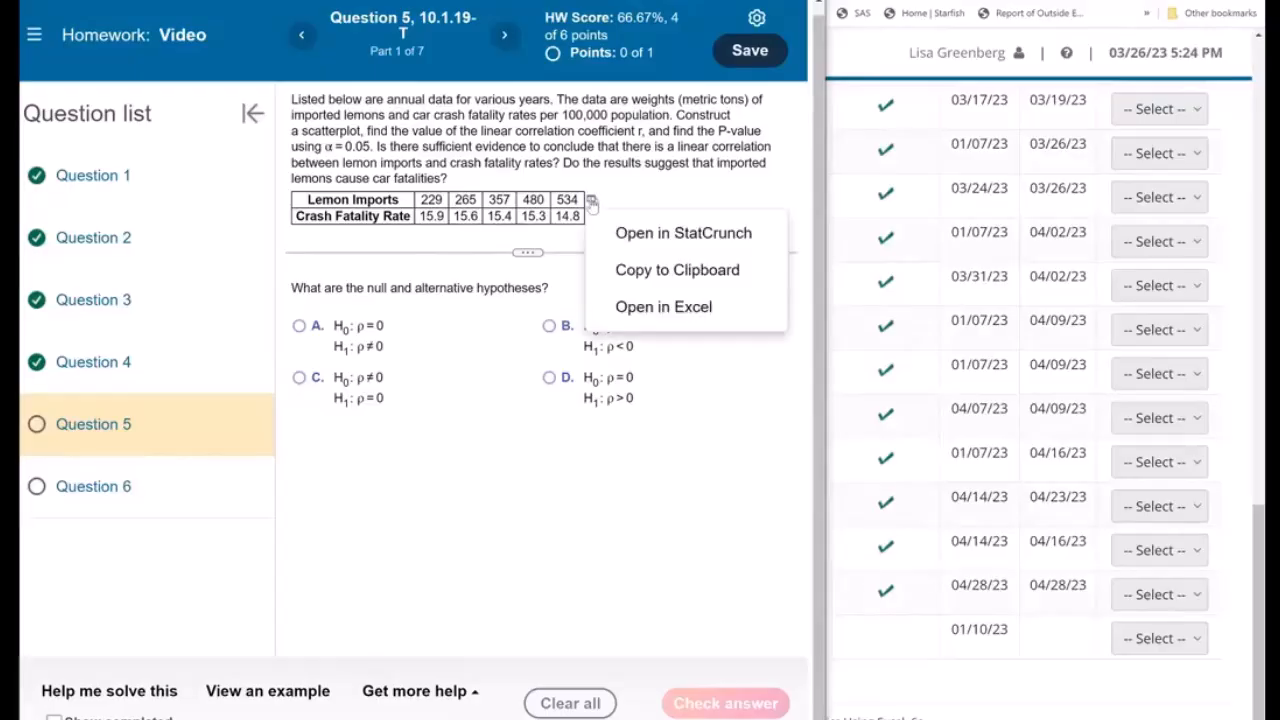
click(611, 233)
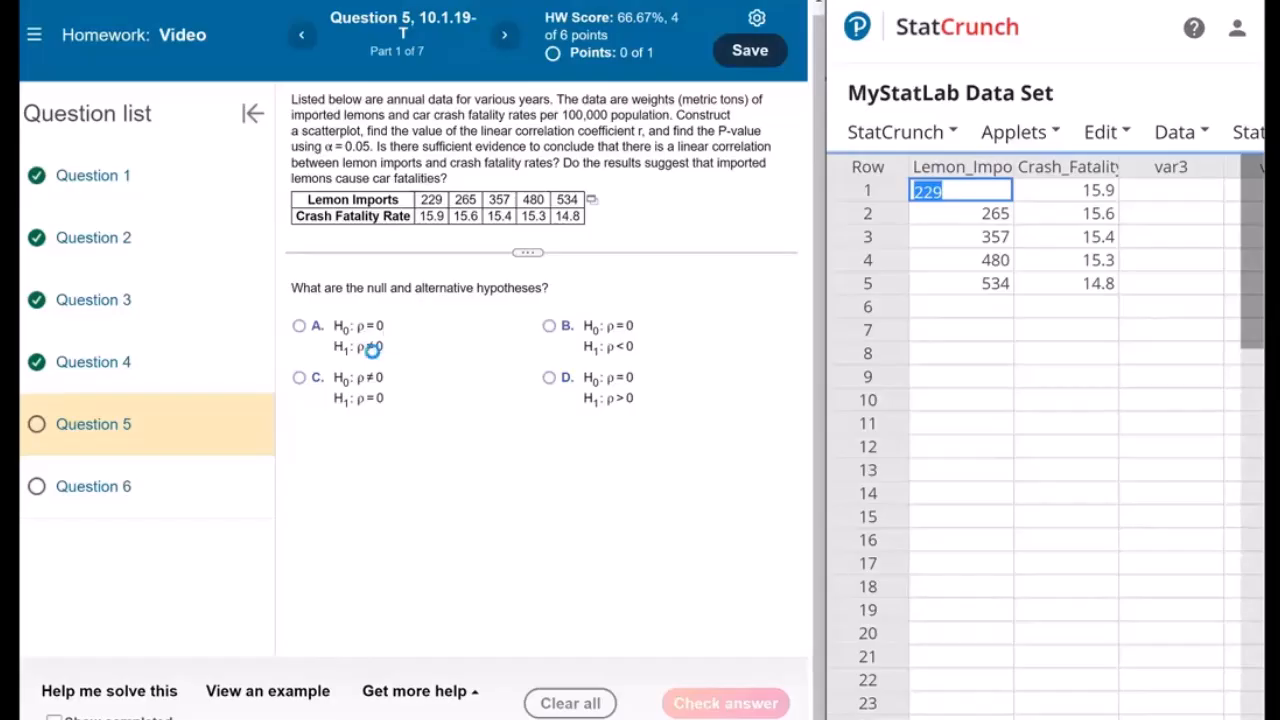
click(300, 327)
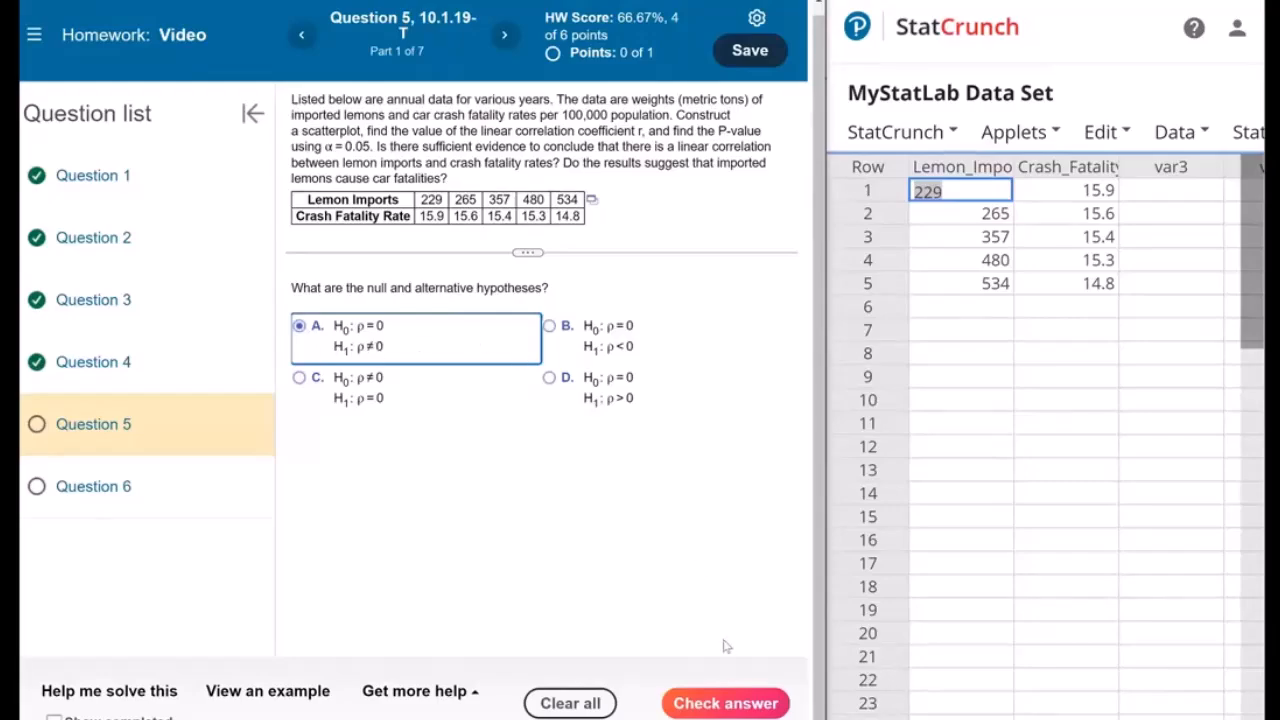
click(712, 701)
click(400, 402)
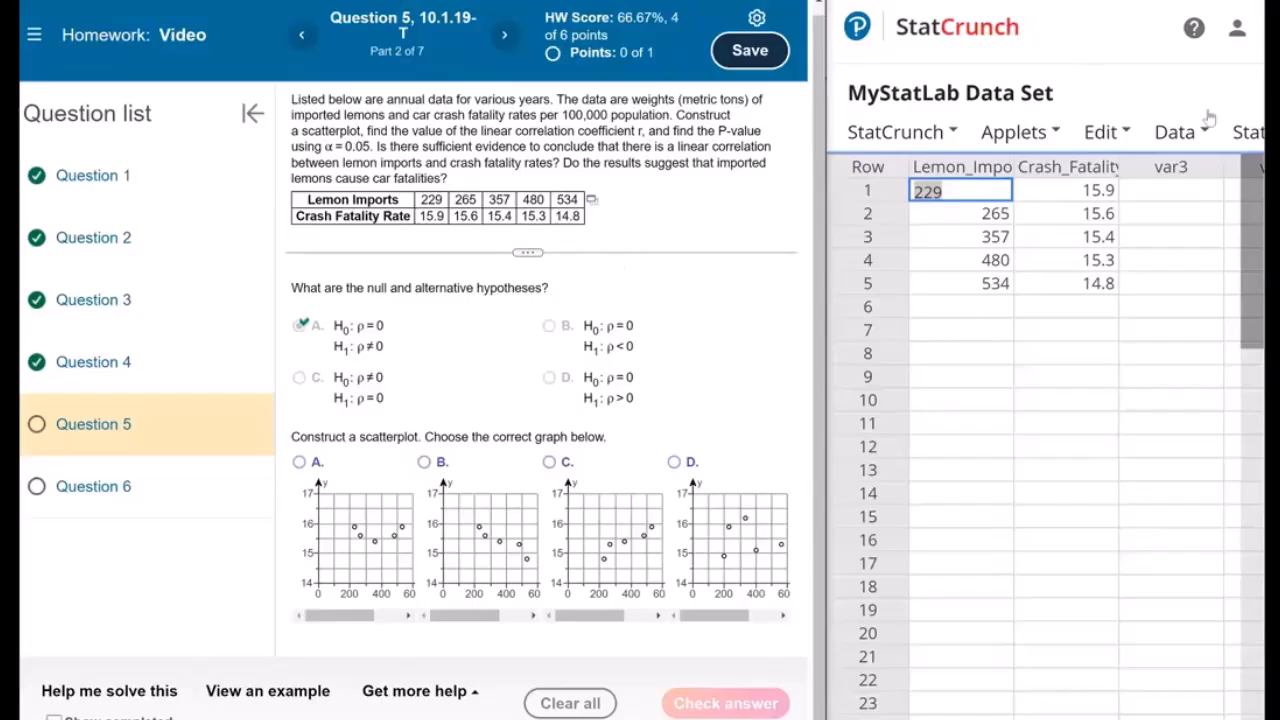
Run a simple linear regression with Lemon_Imports_(x) as X and Crash_Fatality_Rate_(y) as Y, and show the fitted line plot enlarged
click(1240, 133)
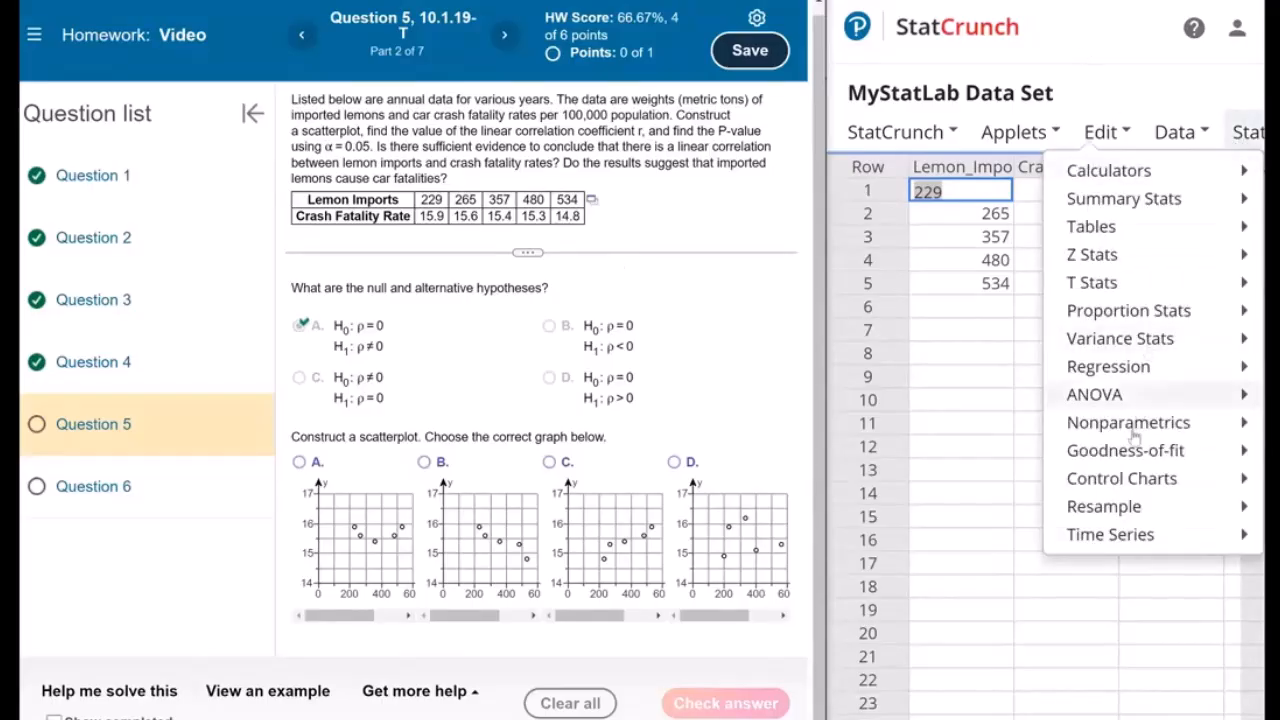
mouse_move(1140, 370)
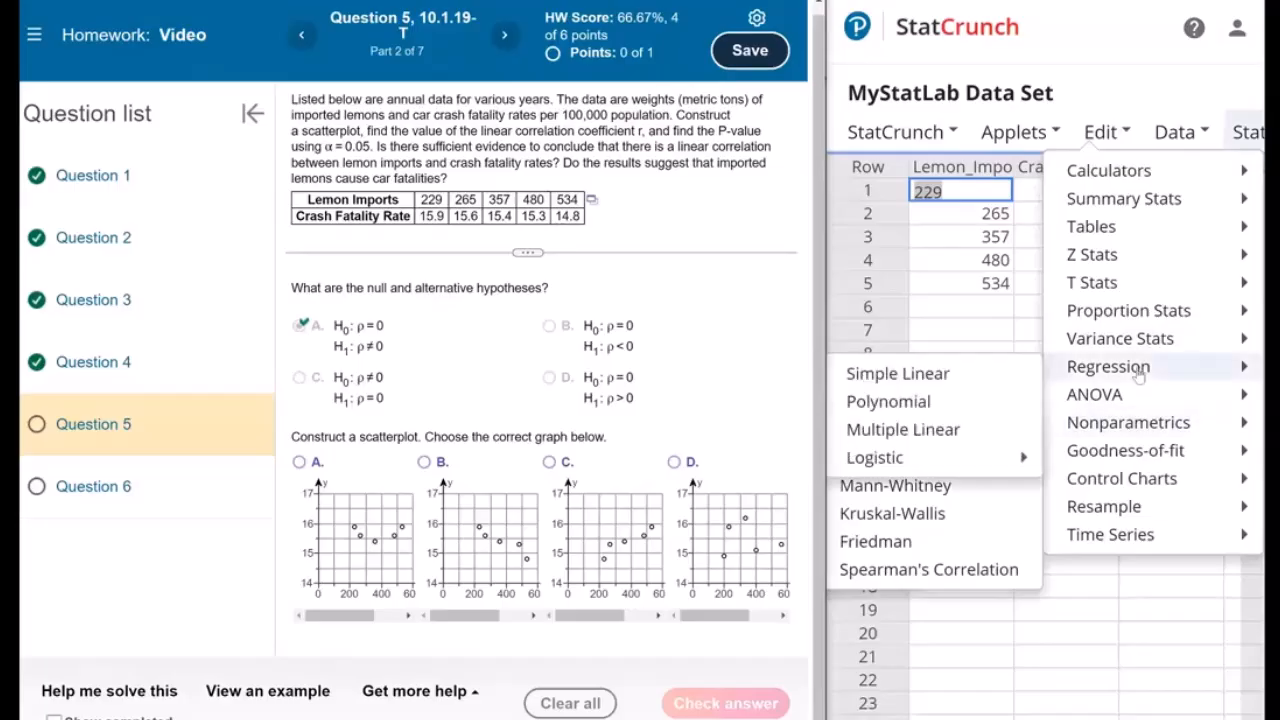
click(922, 378)
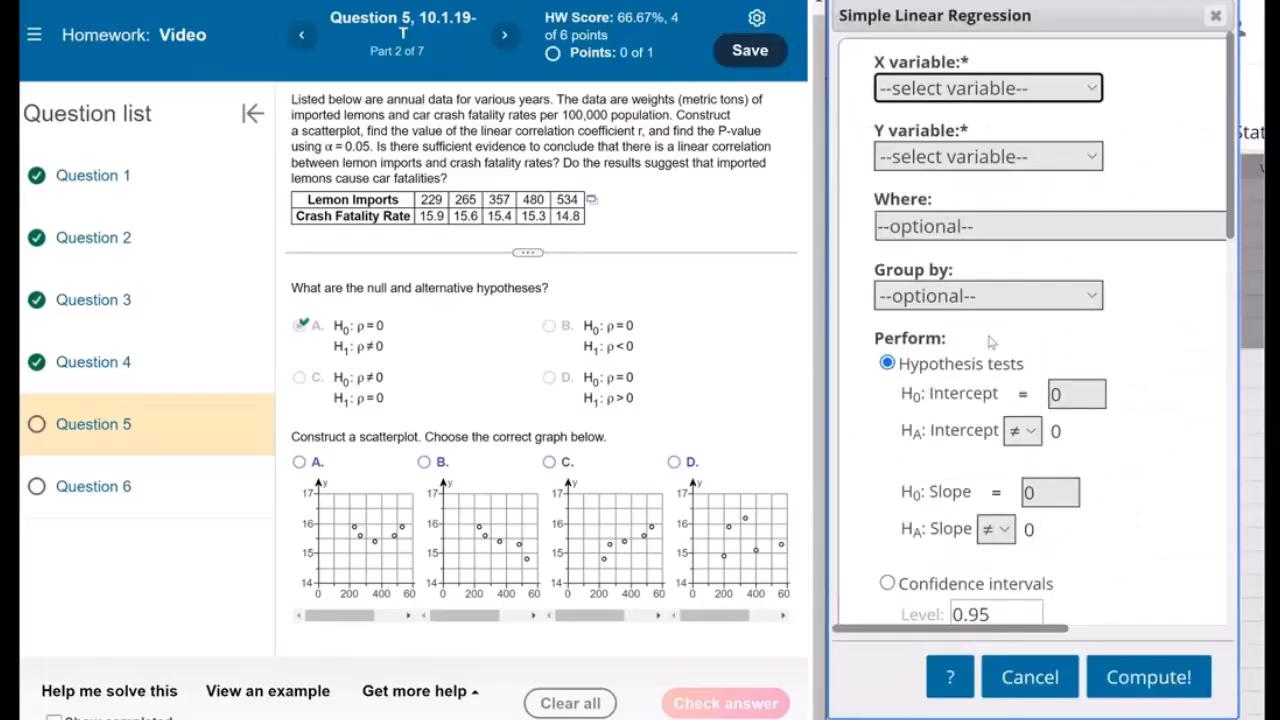
click(970, 88)
click(965, 137)
click(970, 156)
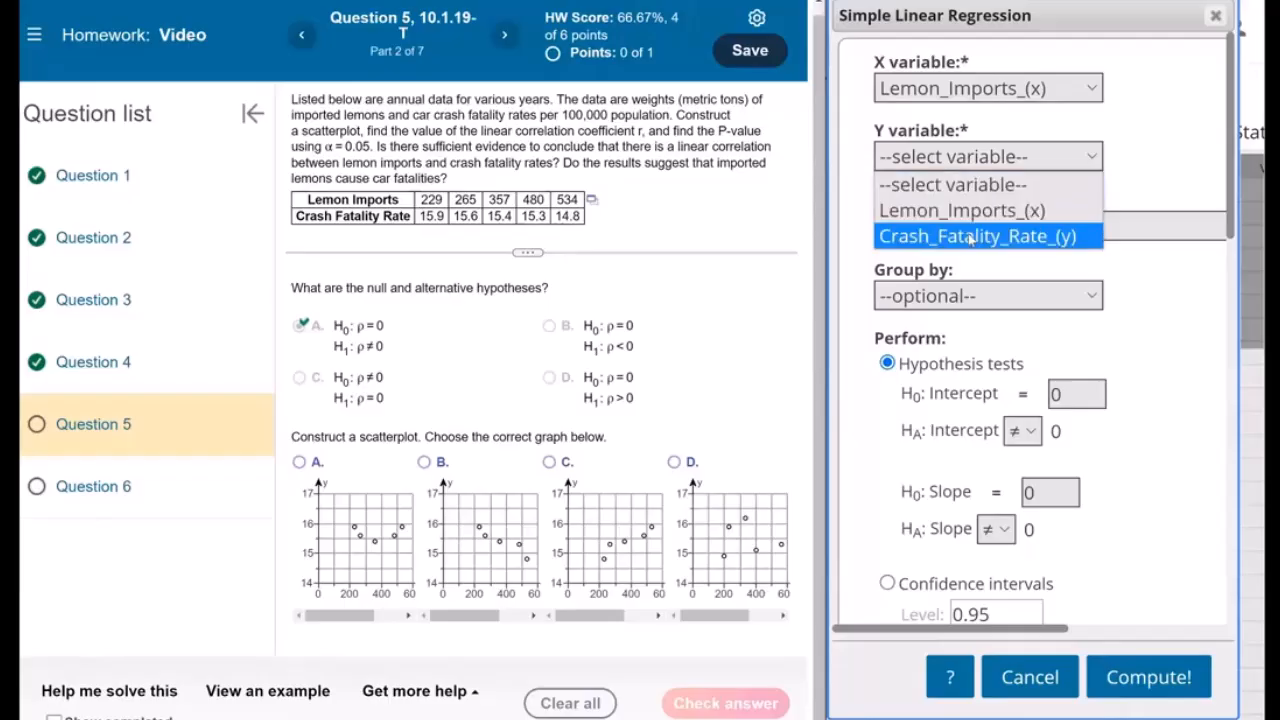
click(970, 236)
click(1148, 677)
click(1152, 516)
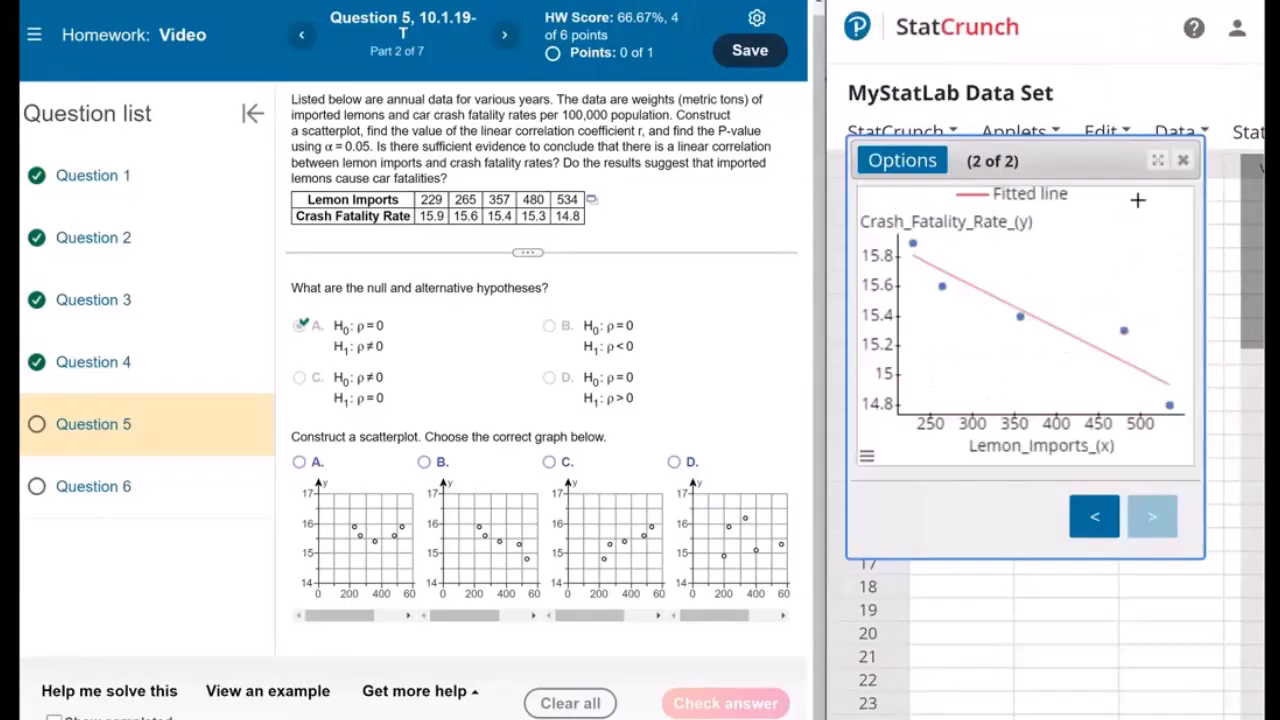
click(1158, 161)
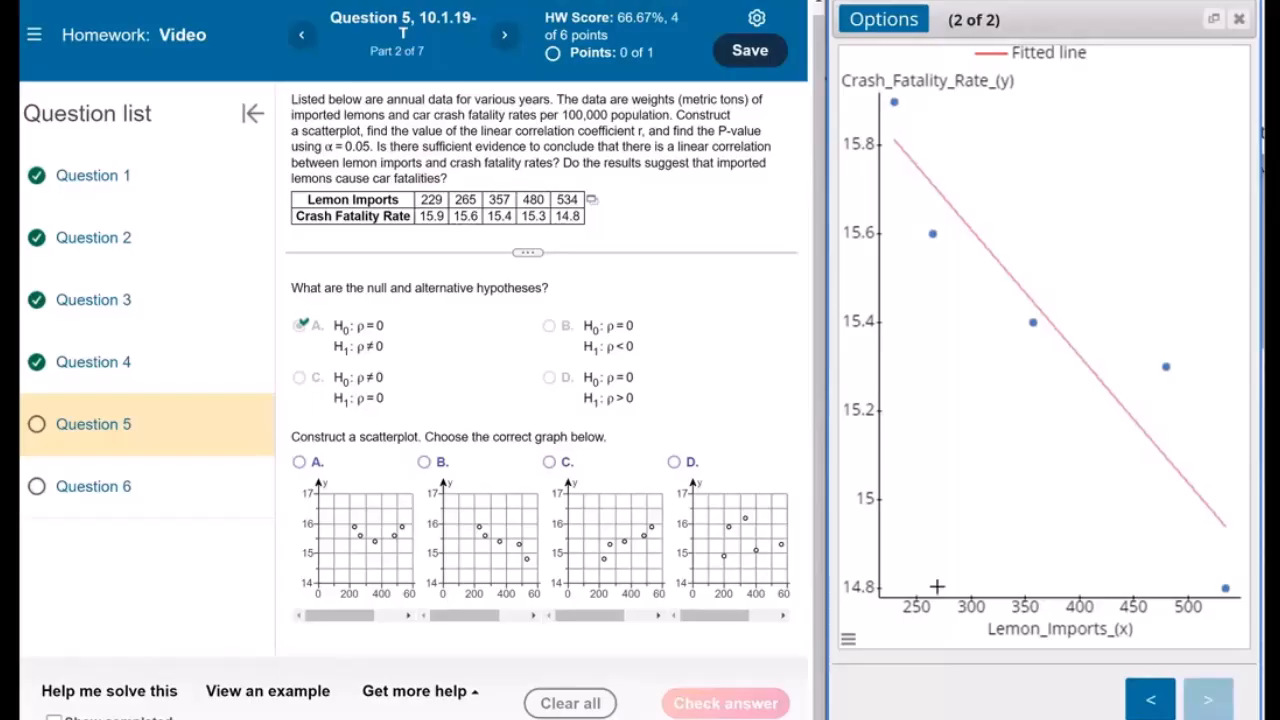
Set the plot's X-axis to a minimum of 0 and a maximum of 600
click(848, 638)
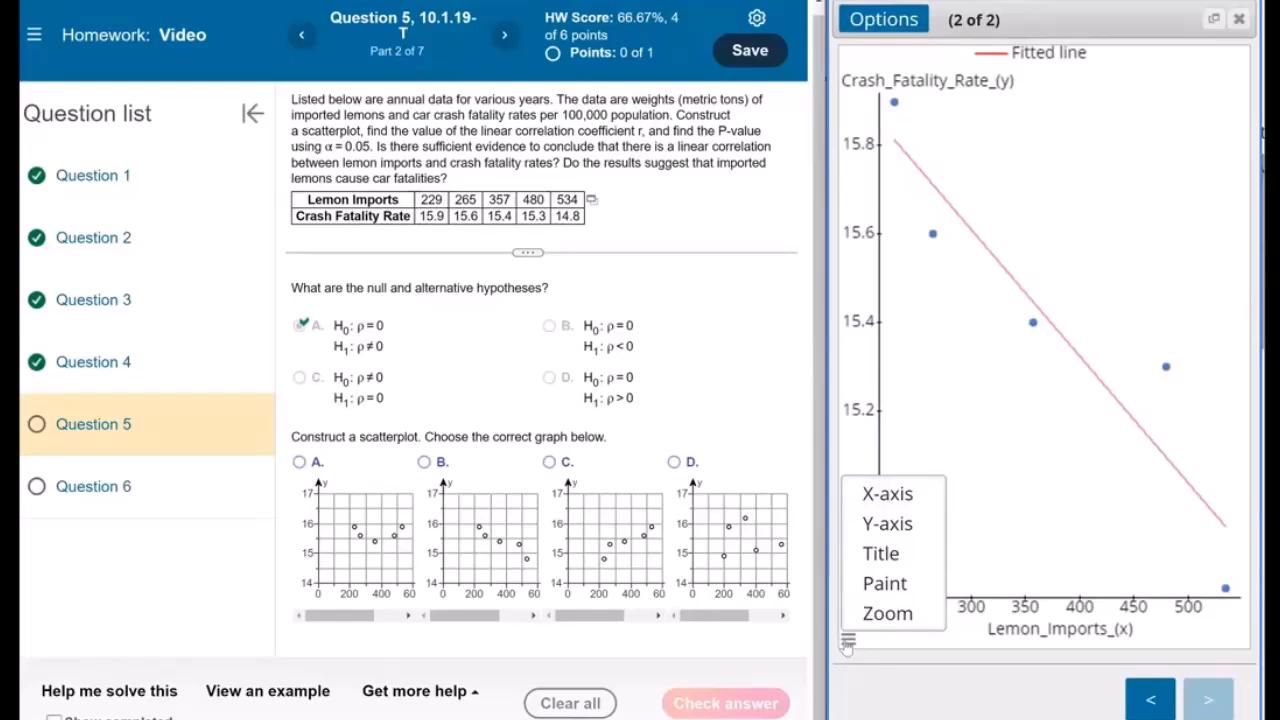
click(888, 494)
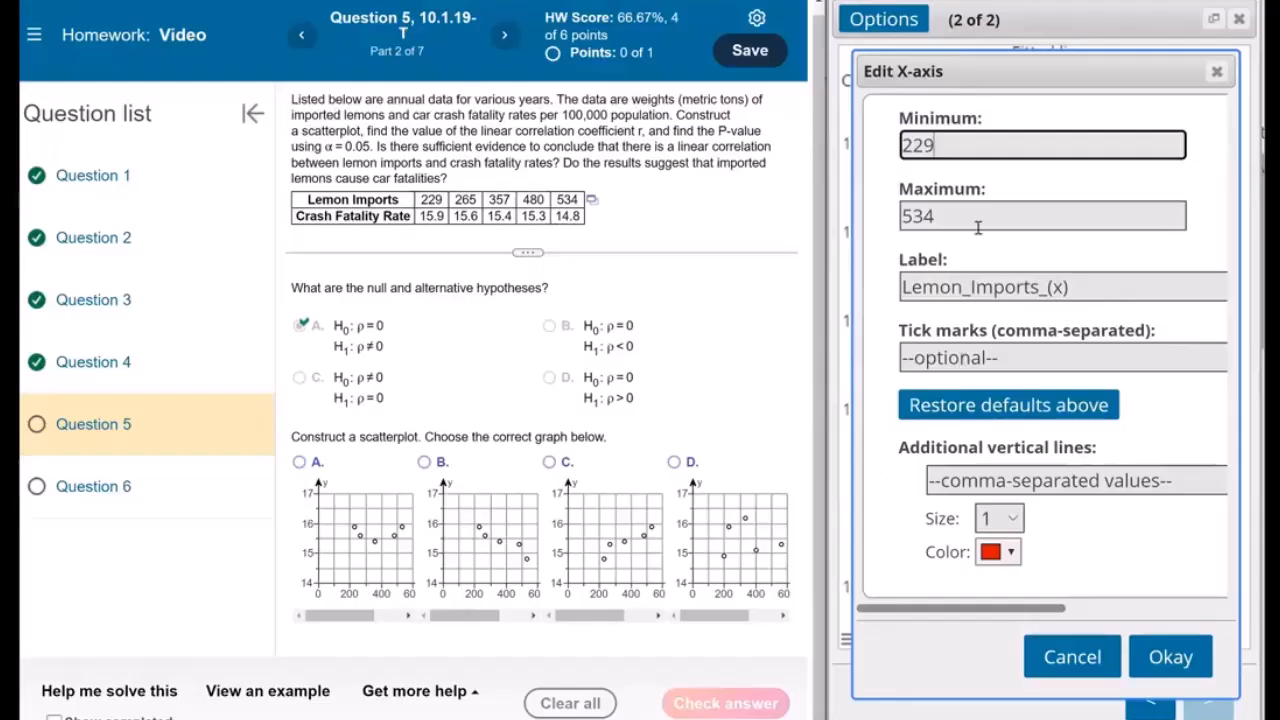
drag(958, 143, 800, 150)
text(0)
key(Tab)
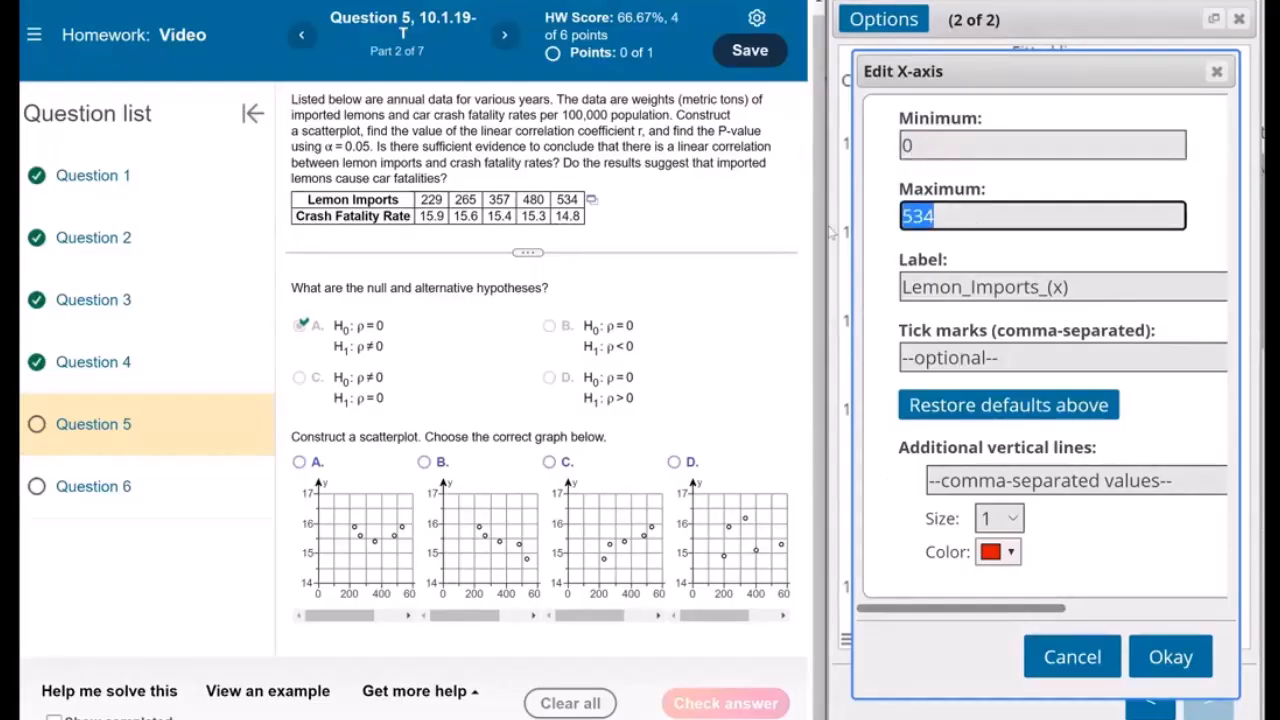
text(6)
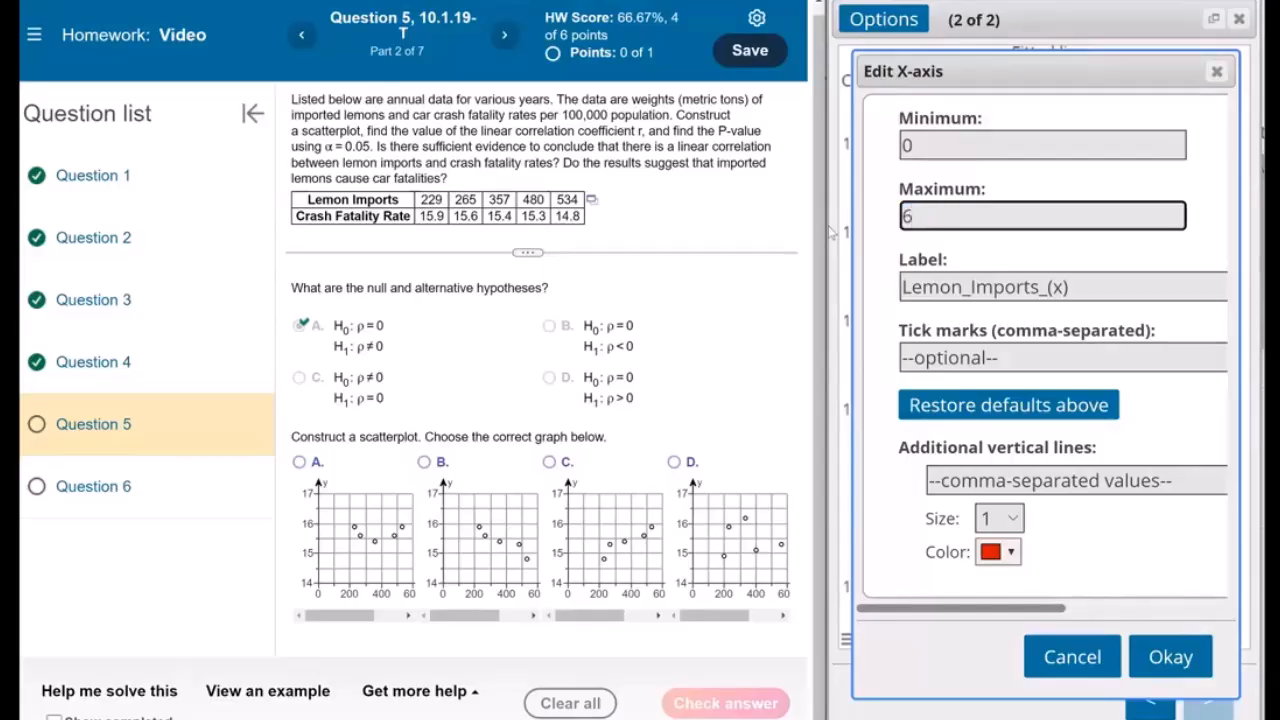
text(00)
click(1145, 660)
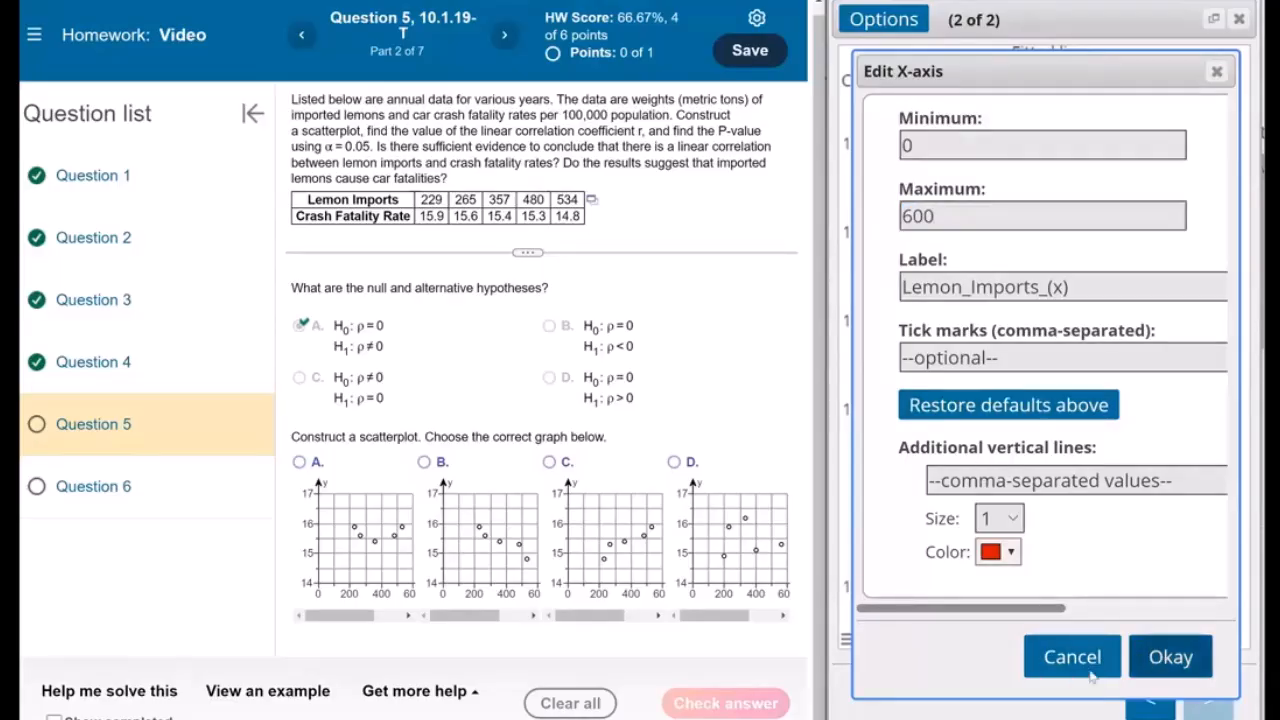
Set the plot's Y-axis to a minimum of 14 and a maximum of 17
click(848, 640)
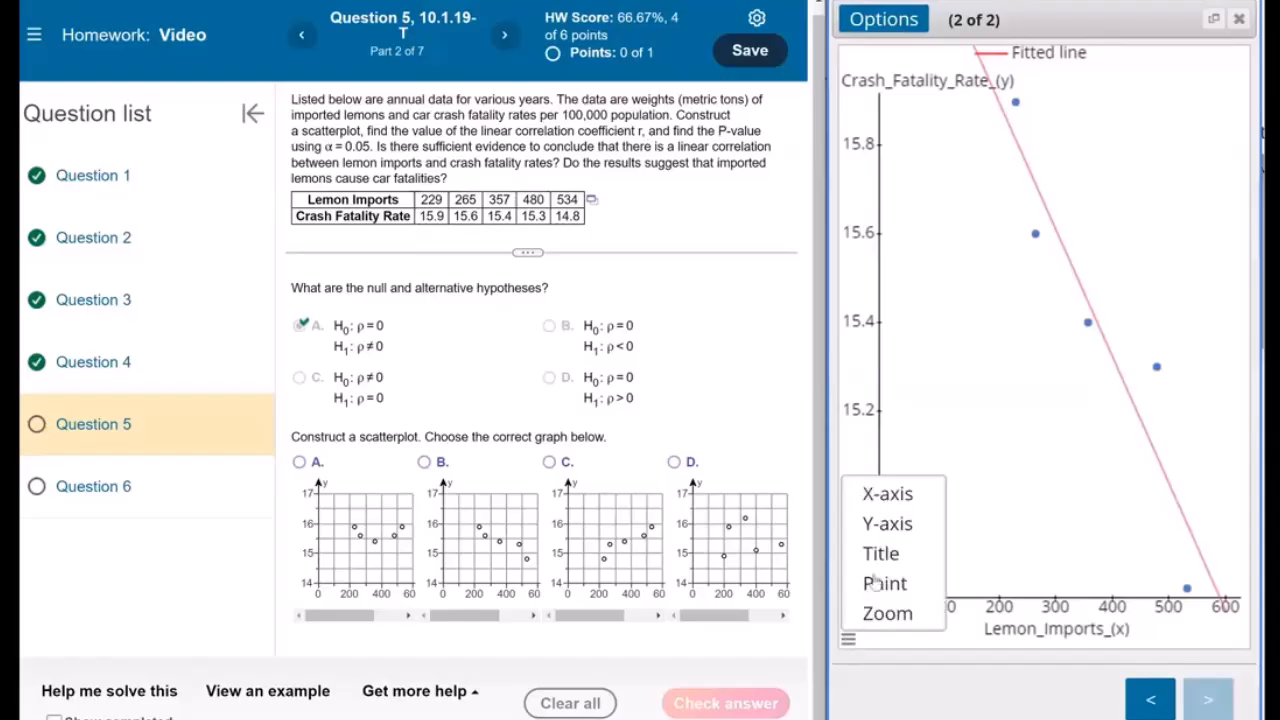
click(887, 523)
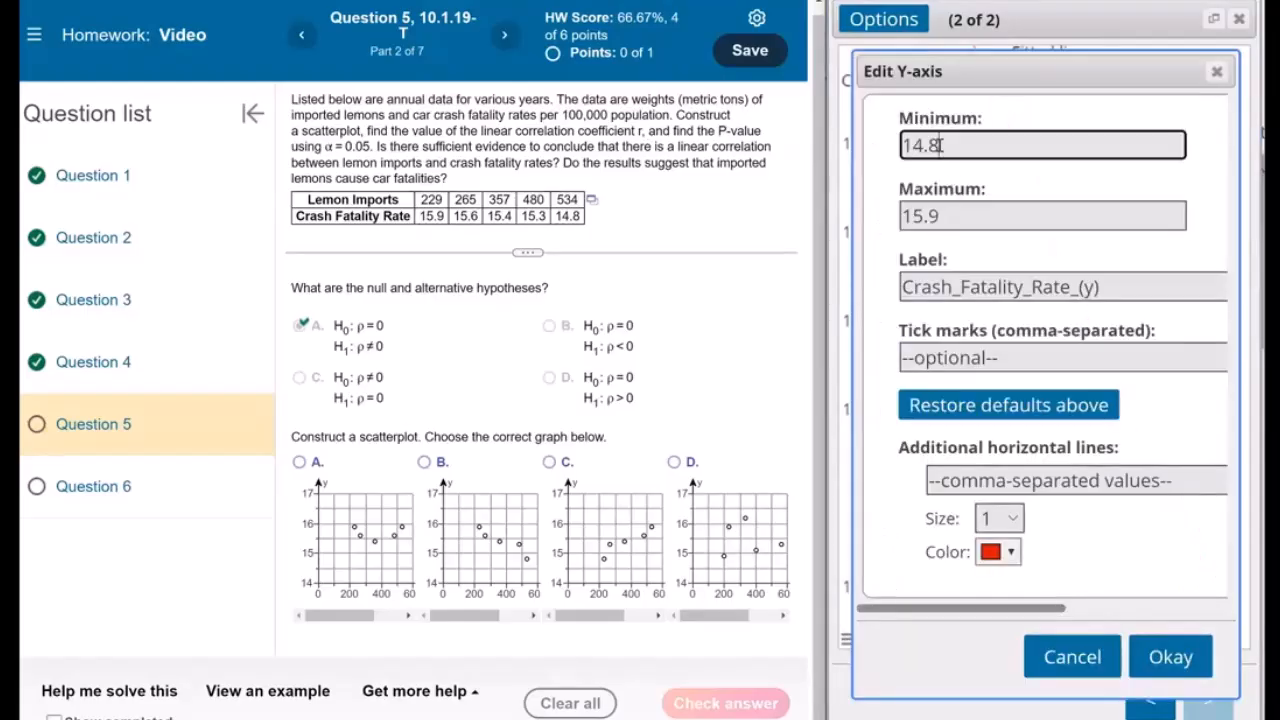
drag(940, 143, 850, 146)
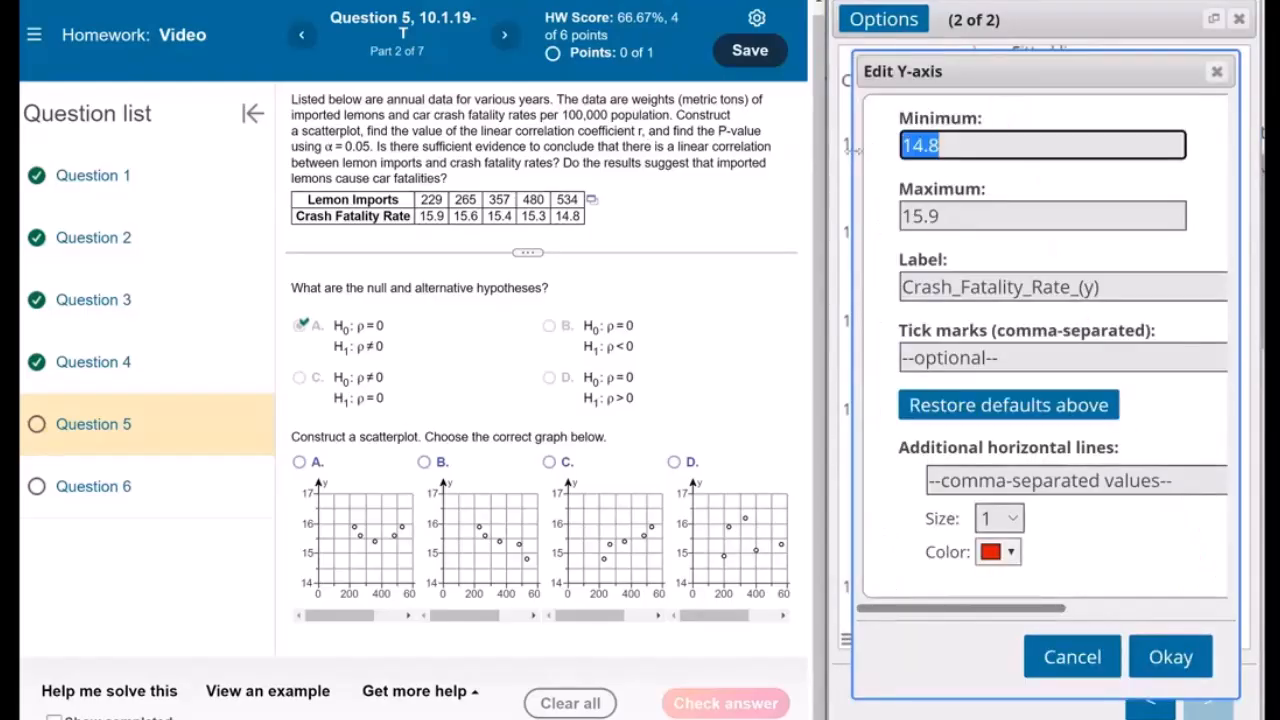
text(14)
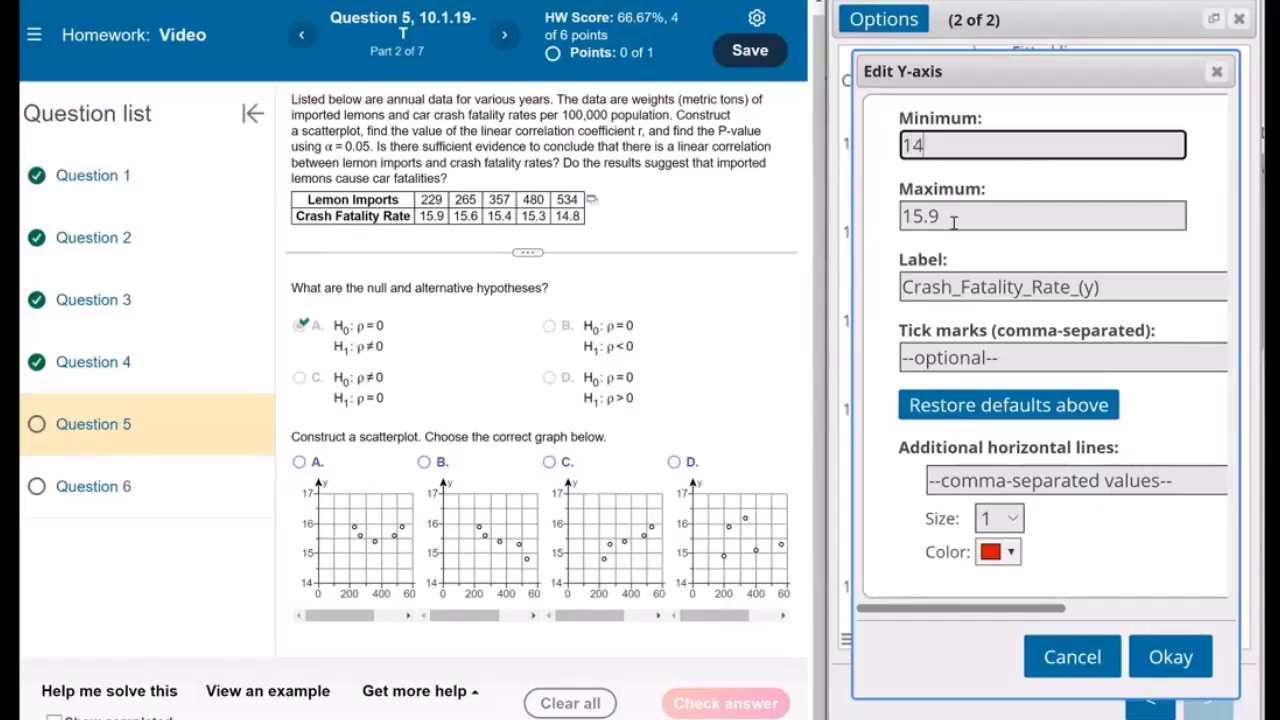
drag(954, 222, 848, 224)
text(17)
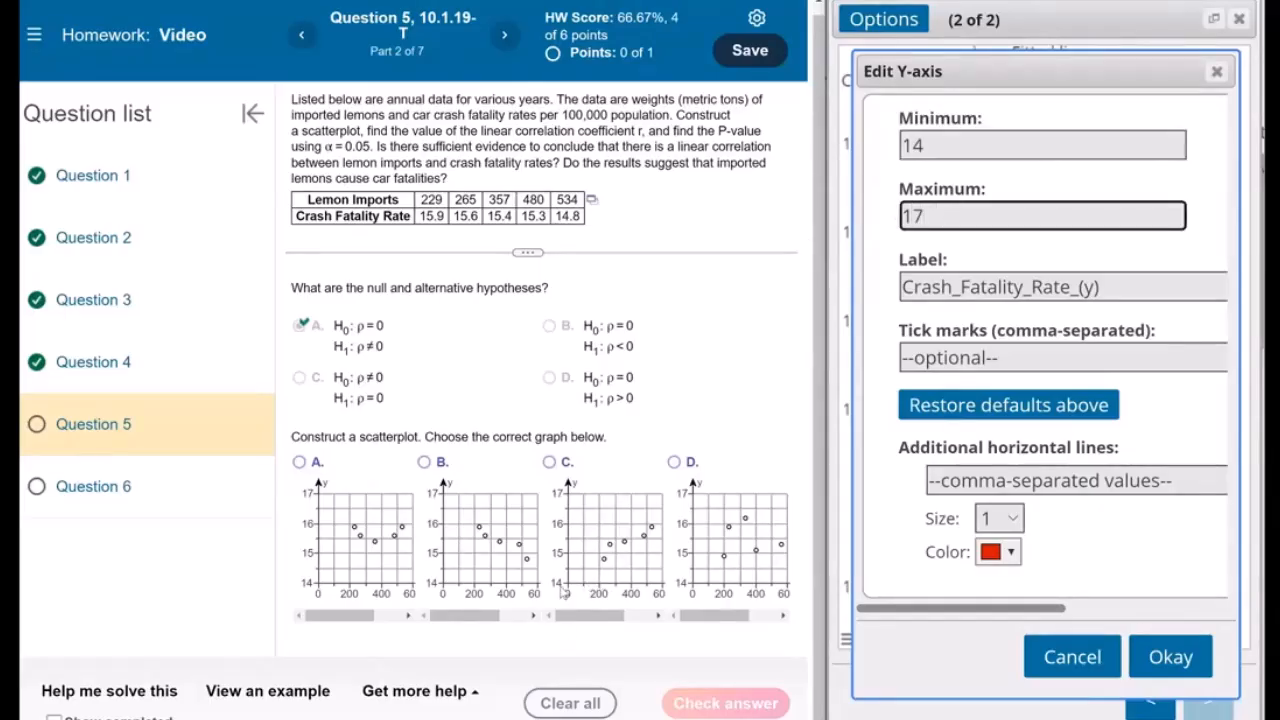
key(Return)
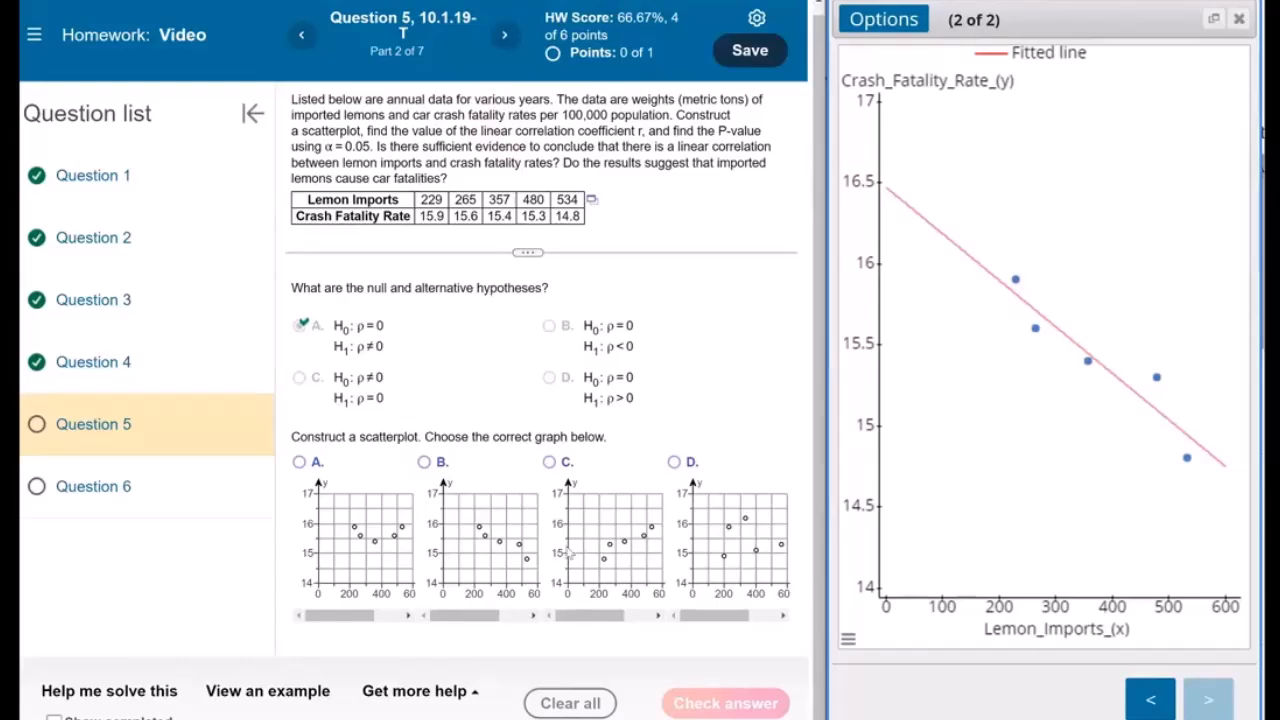
Answer the lemon imports scatterplot part with graph B, check it and continue to the next part
click(425, 462)
click(748, 705)
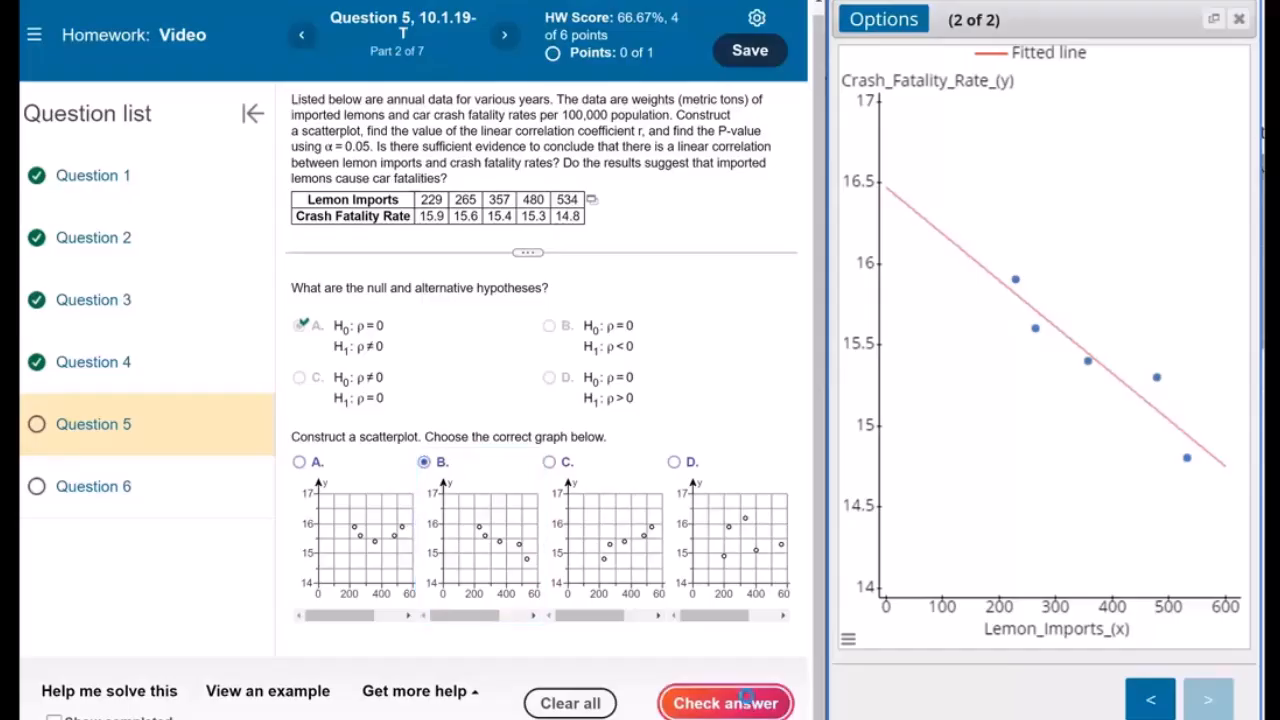
click(412, 406)
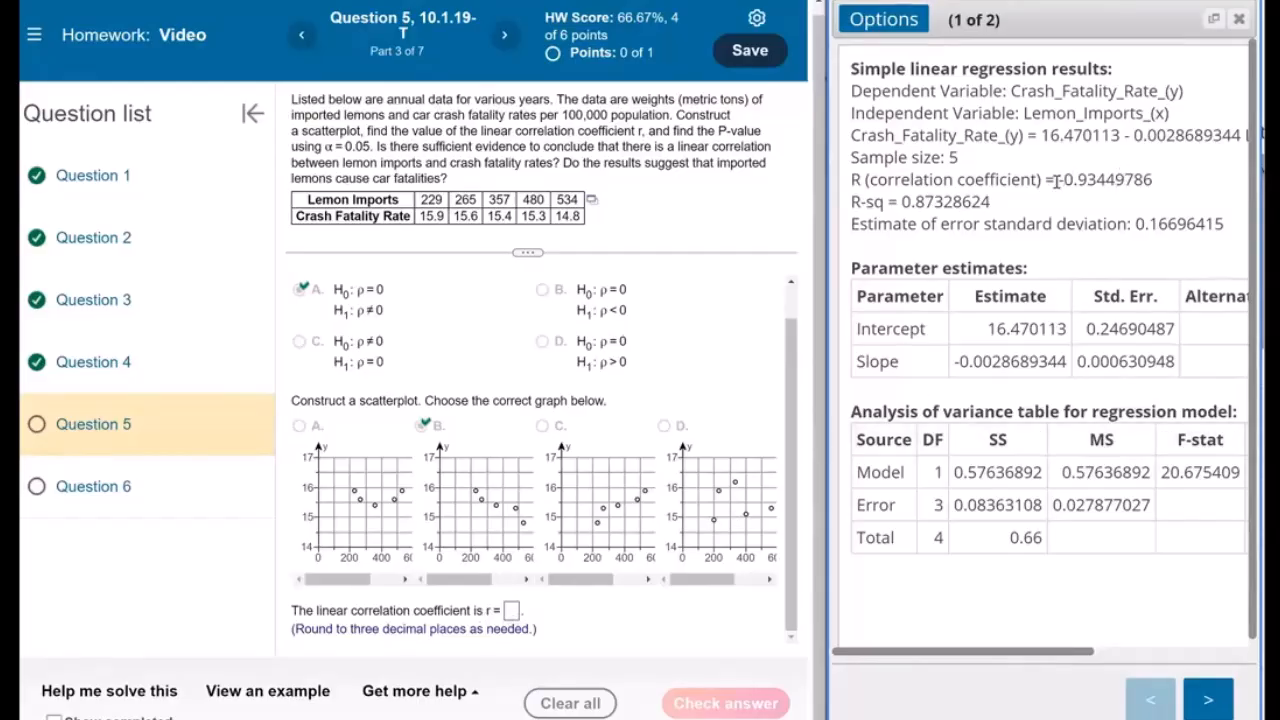
Copy the correlation coefficient from the regression results, enter r = -0.934, check the answer and continue to the following part
drag(1056, 180, 1100, 179)
drag(1102, 180, 1105, 180)
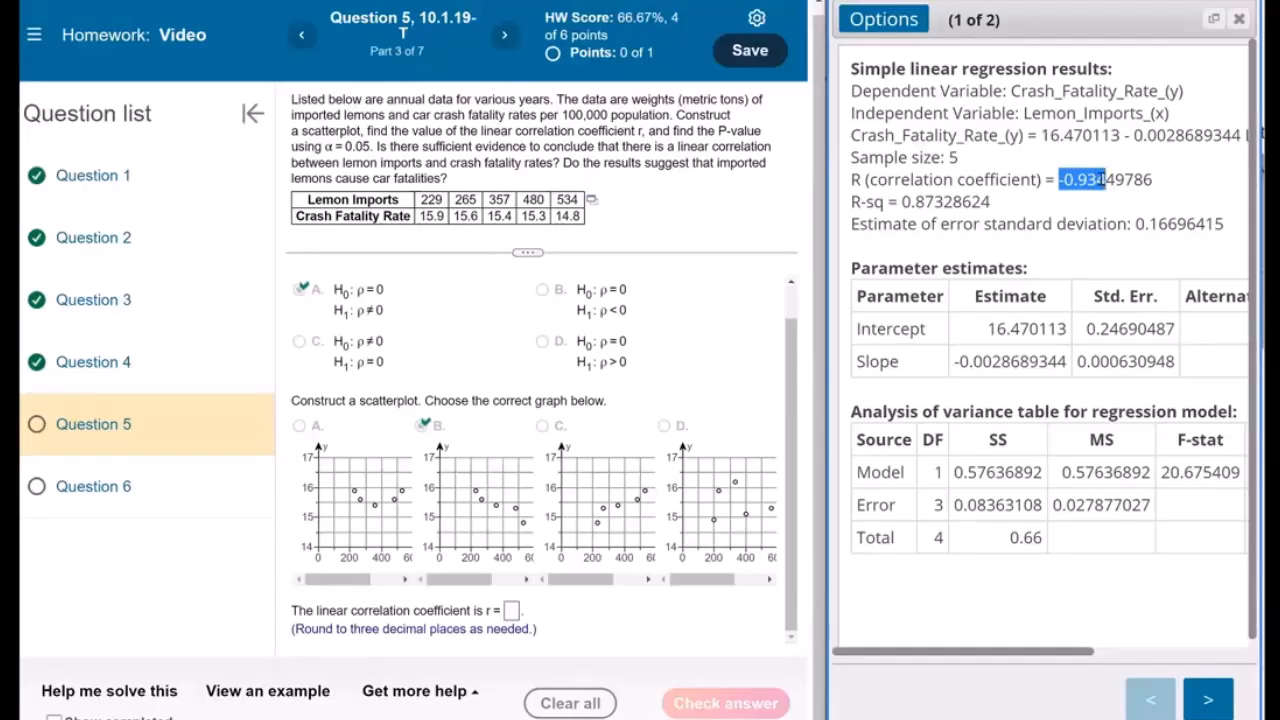
click(1208, 700)
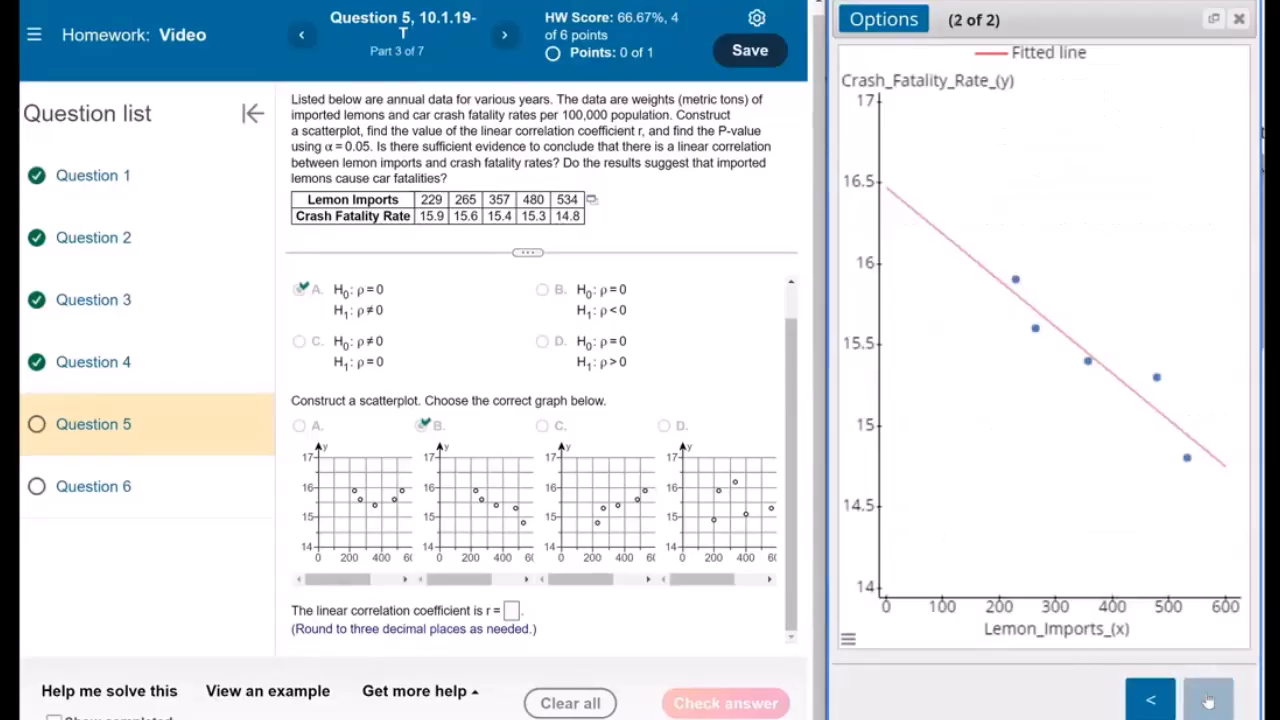
click(1150, 700)
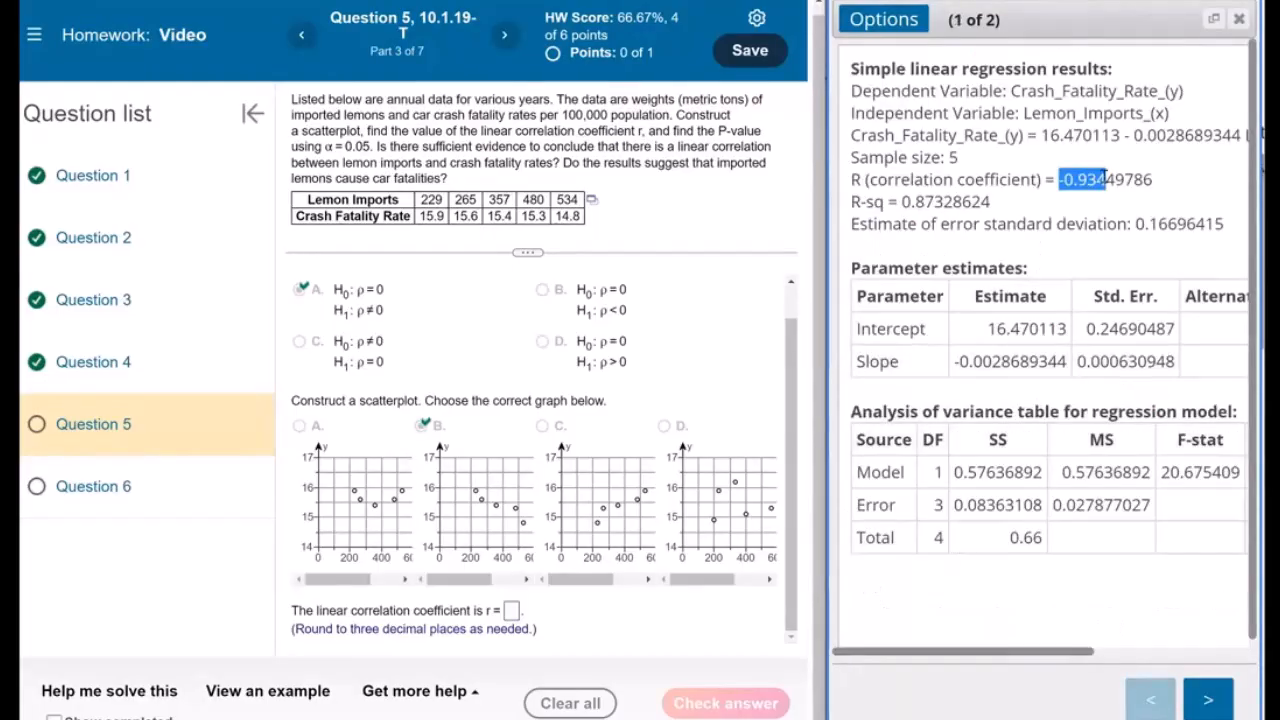
key(ctrl+c)
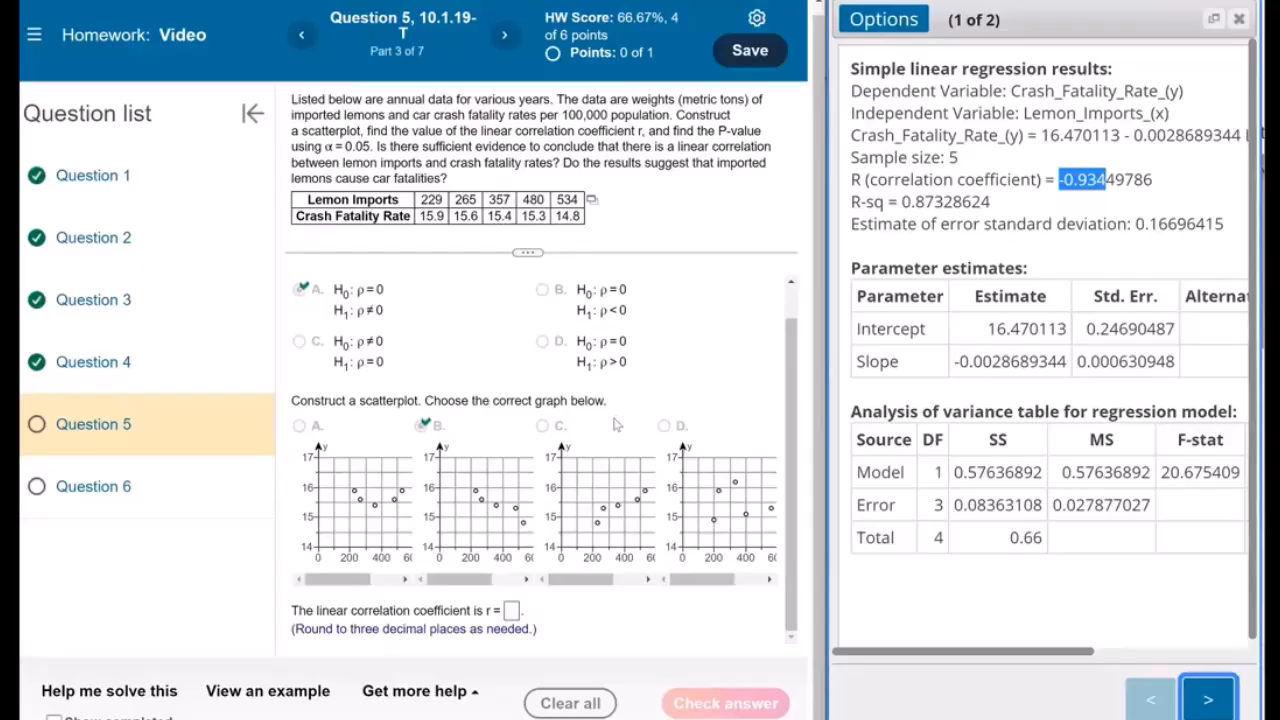
click(512, 611)
key(ctrl+v)
click(725, 703)
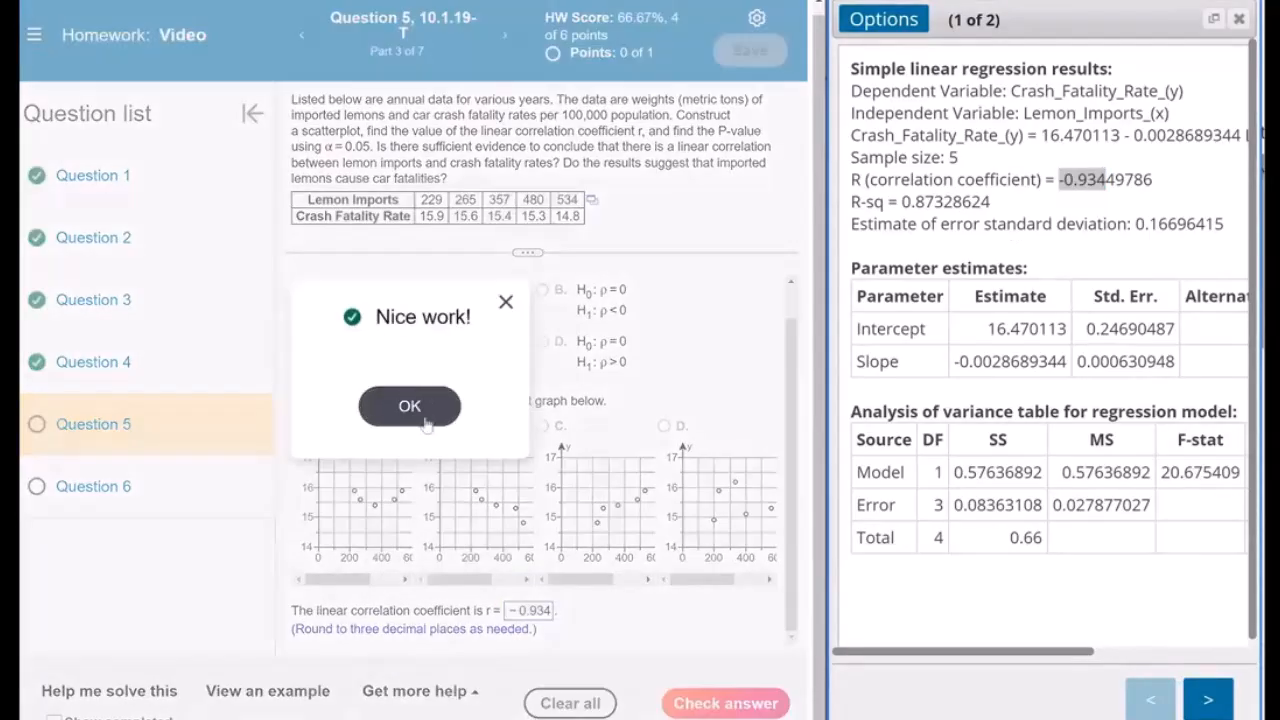
click(425, 424)
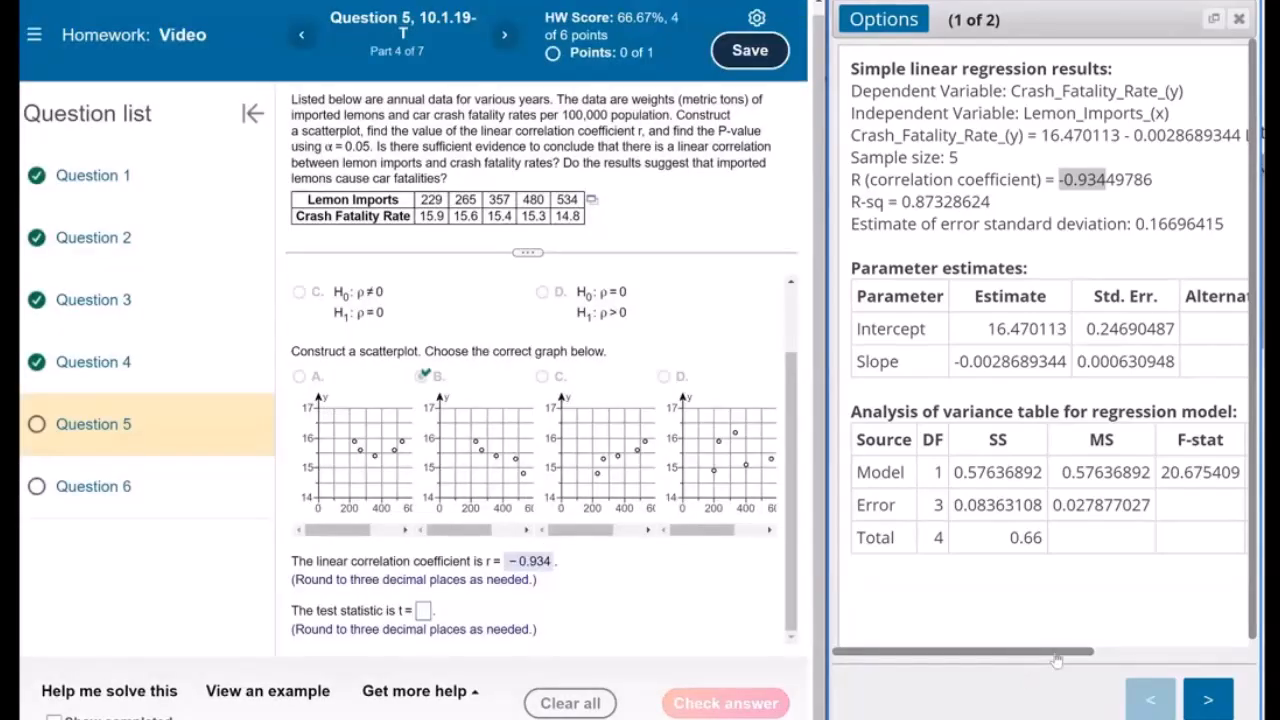
Copy the slope's T-Stat from the parameter estimates as the test statistic t = -4.547, check it and continue
drag(1057, 660, 1209, 660)
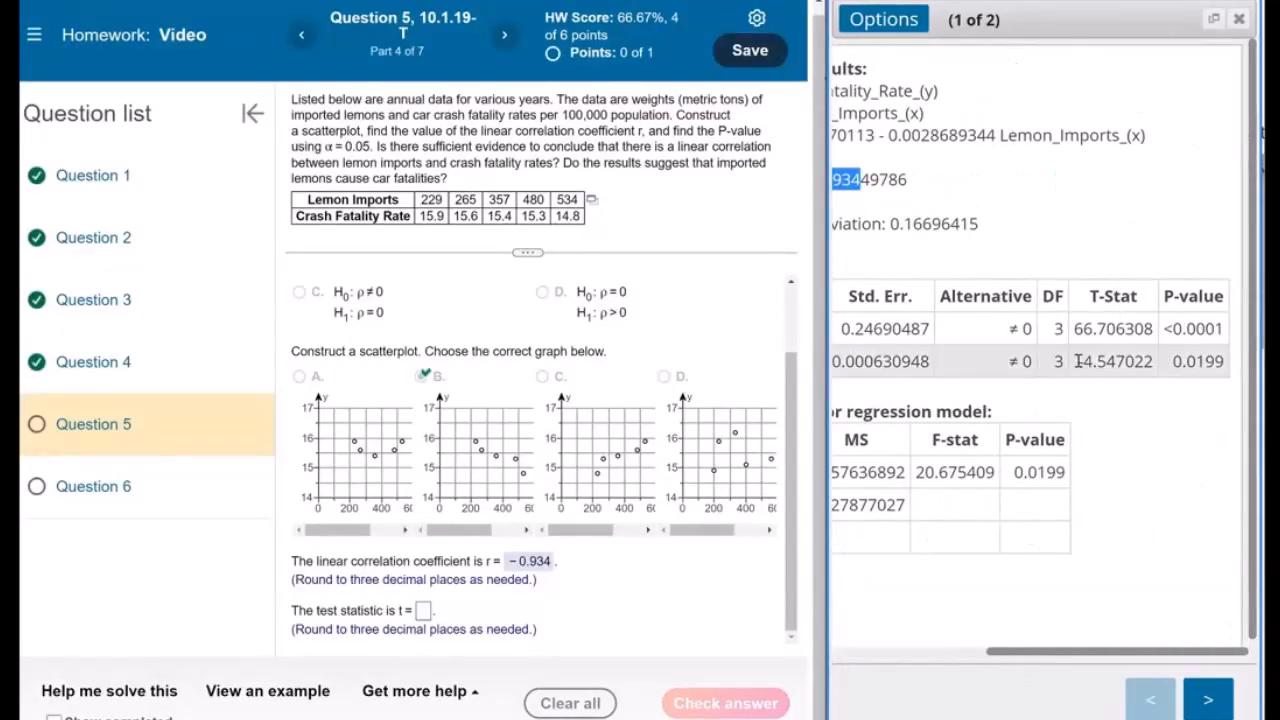
drag(1078, 361, 1122, 365)
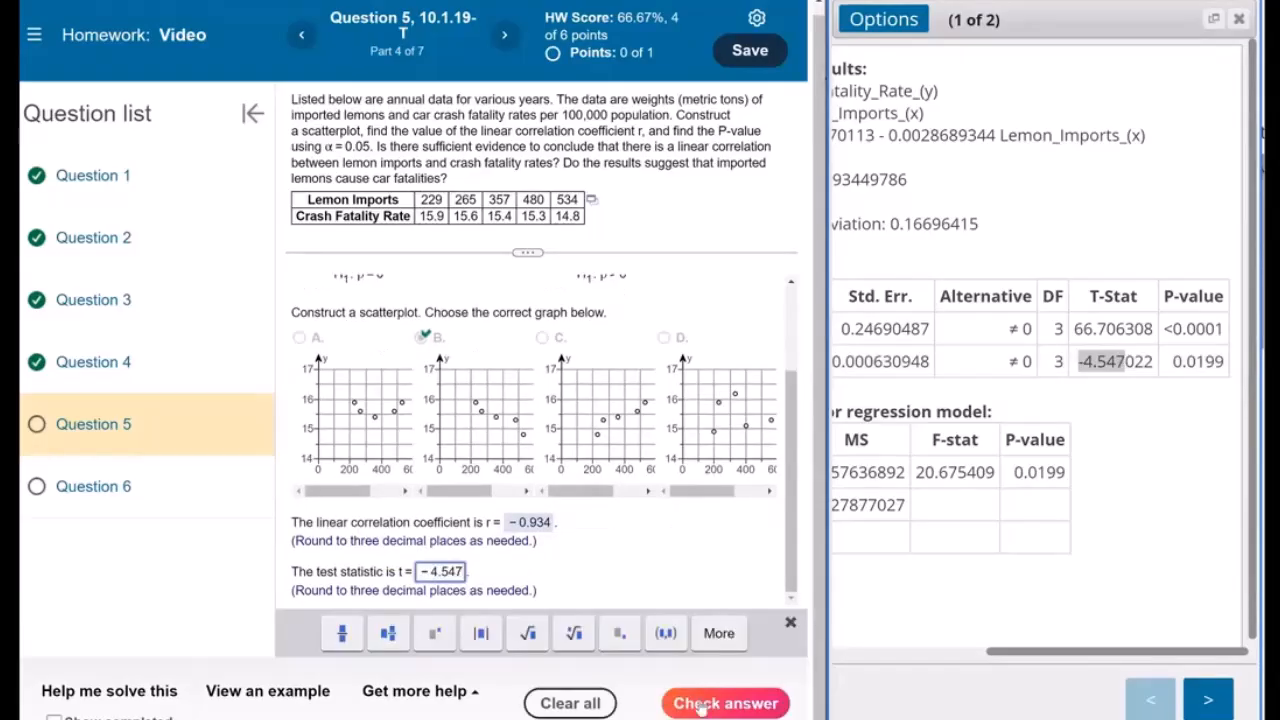
click(703, 705)
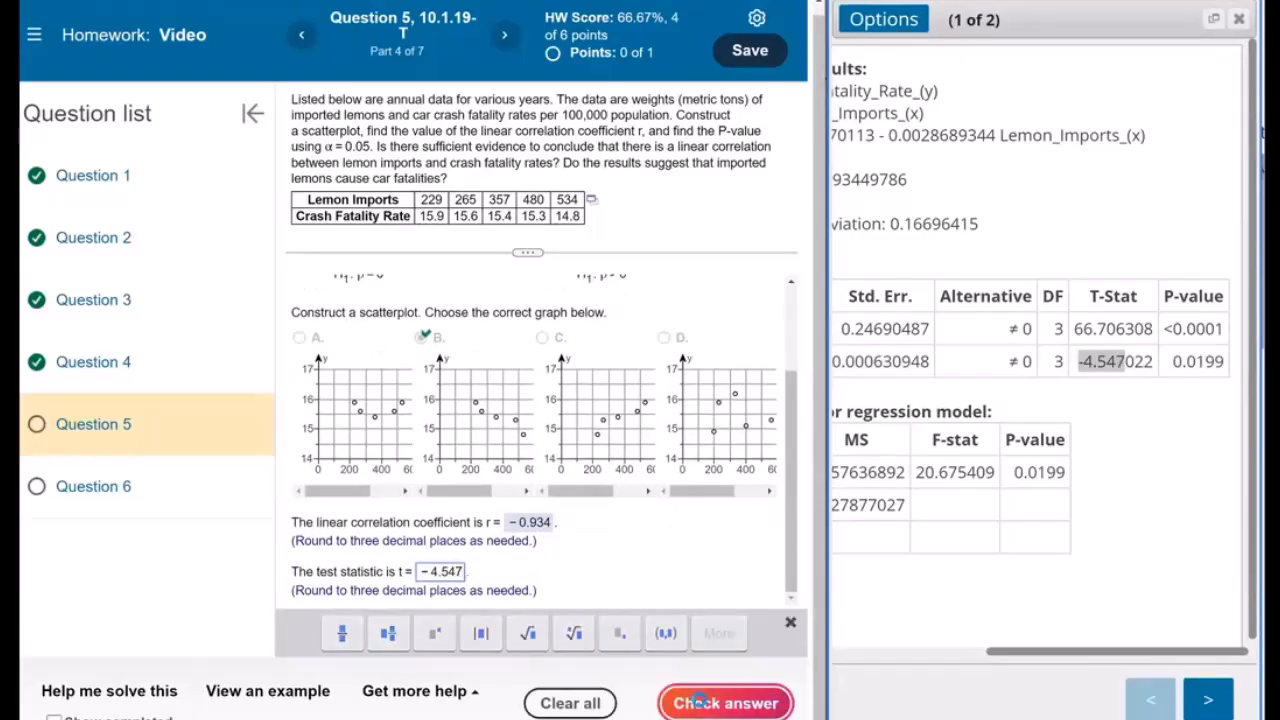
click(410, 406)
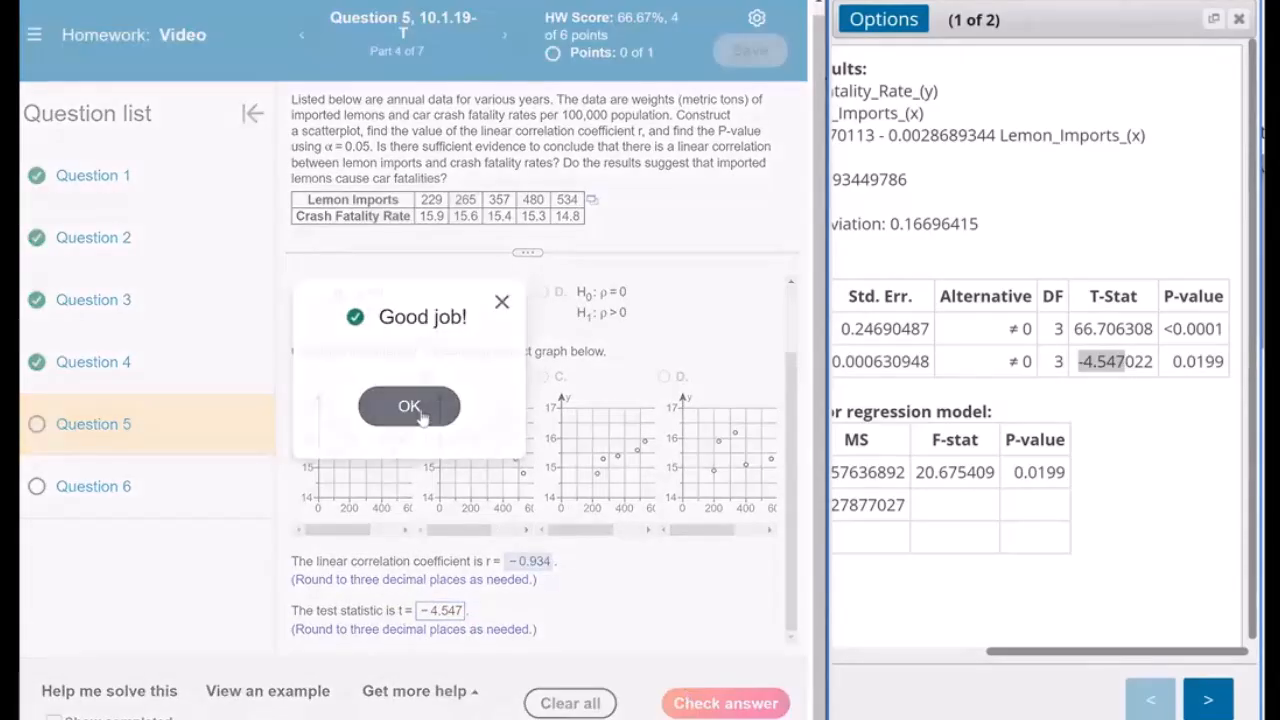
Enter the slope's P-value rounded to three decimals as 0.020, check the answer and continue to the conclusion part
scroll(543, 487, down, 1)
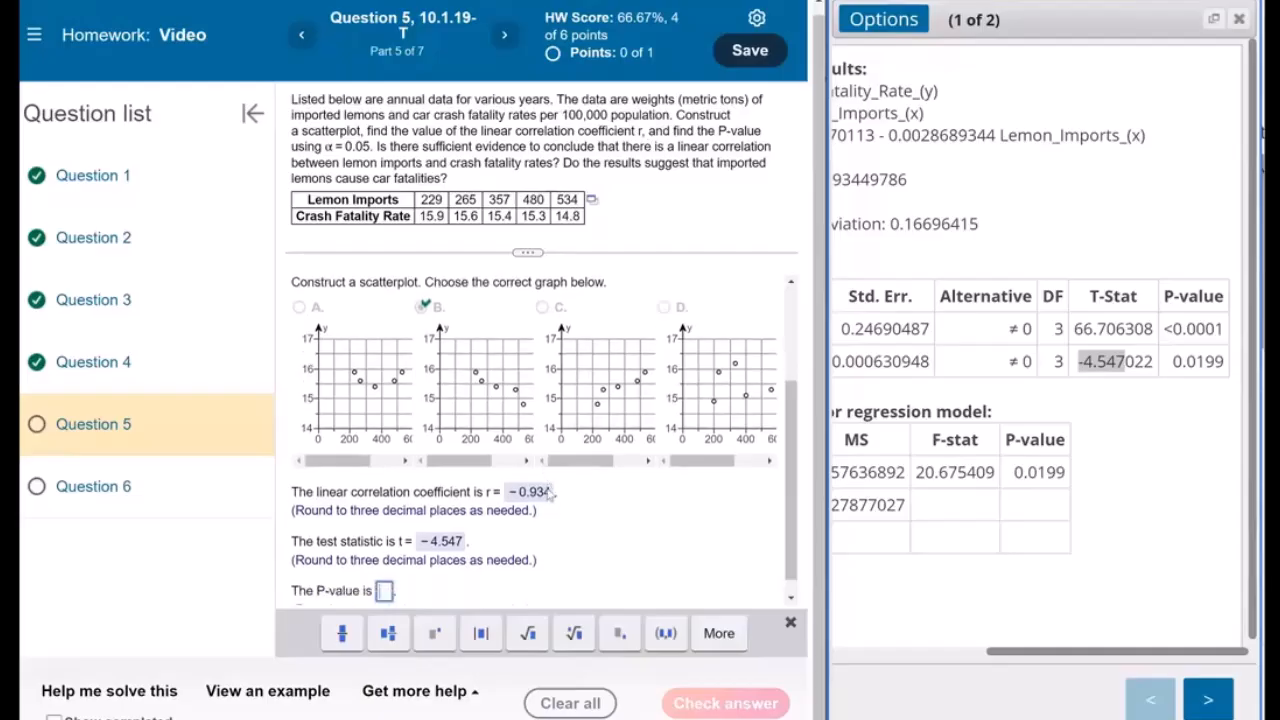
drag(1172, 361, 1226, 361)
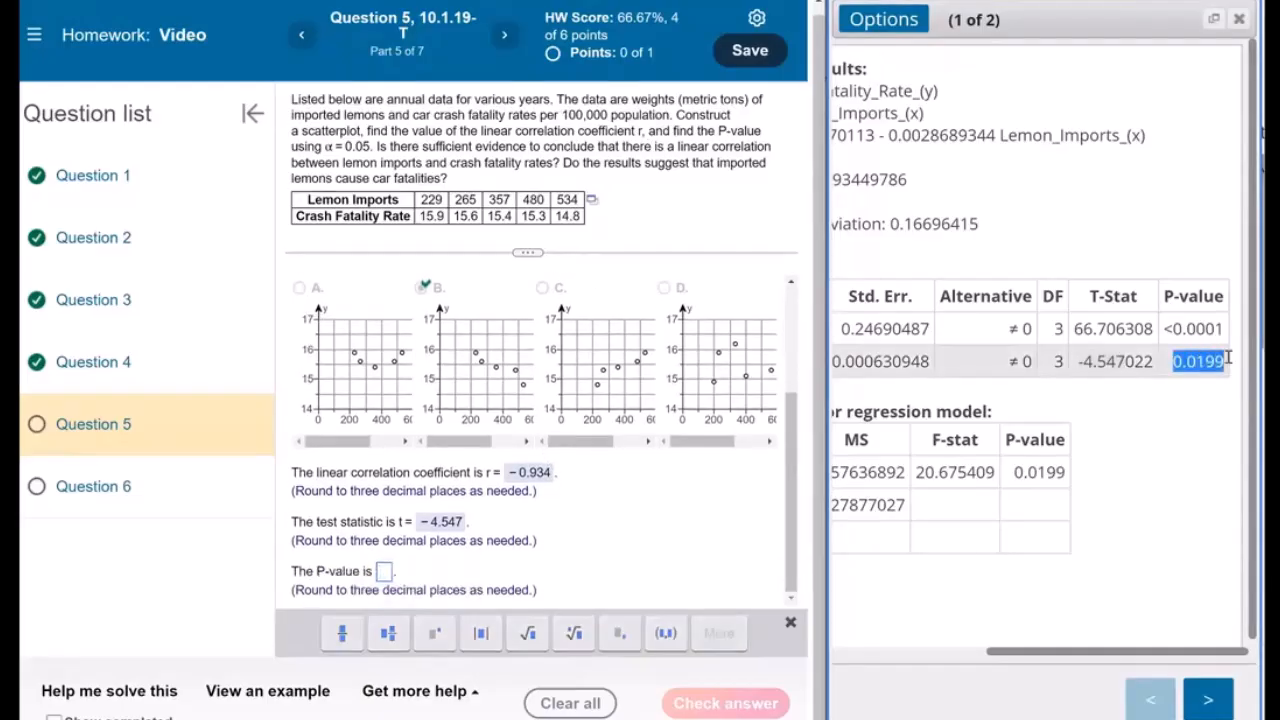
click(383, 572)
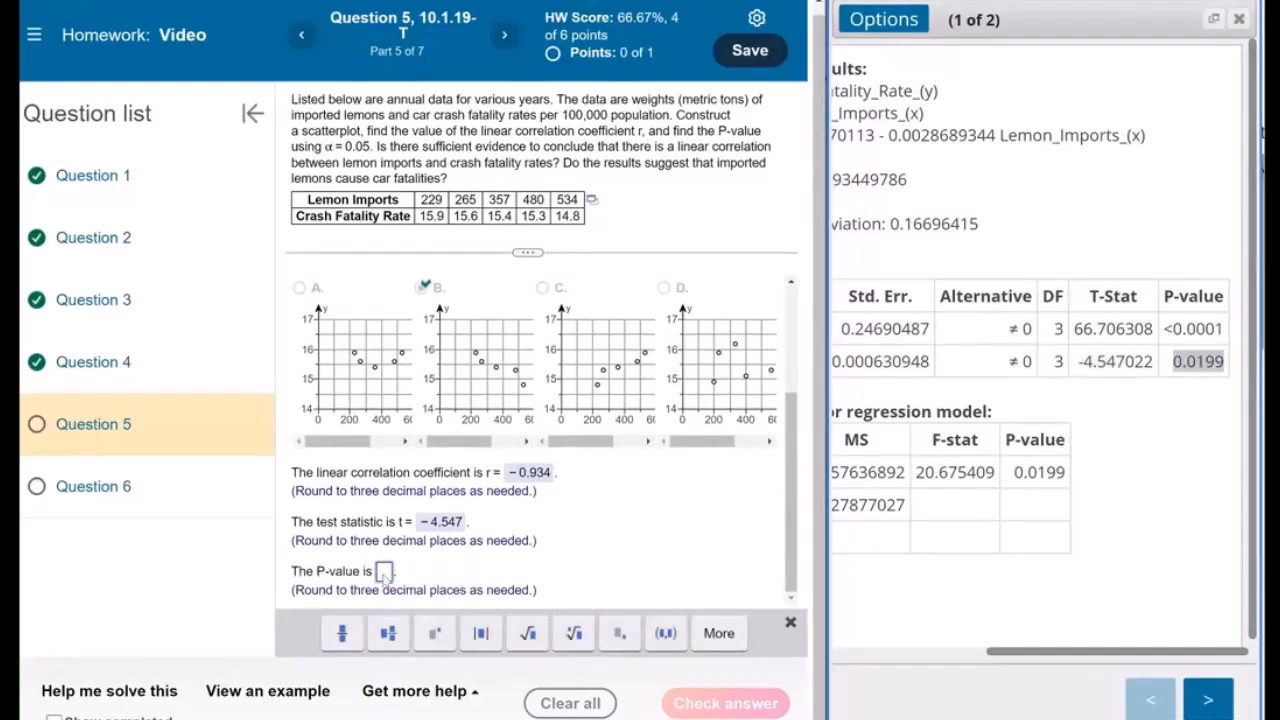
key(ctrl+v)
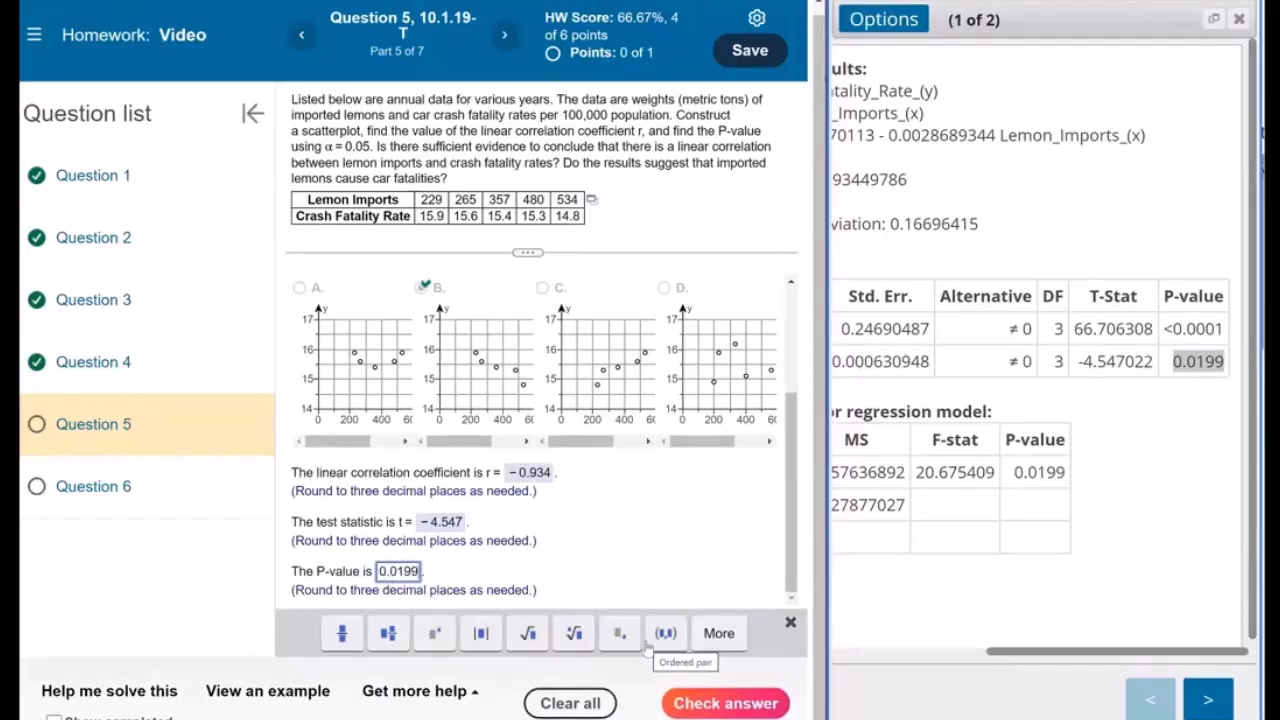
key(BackSpace)
key(BackSpace)
key(BackSpace)
text(20)
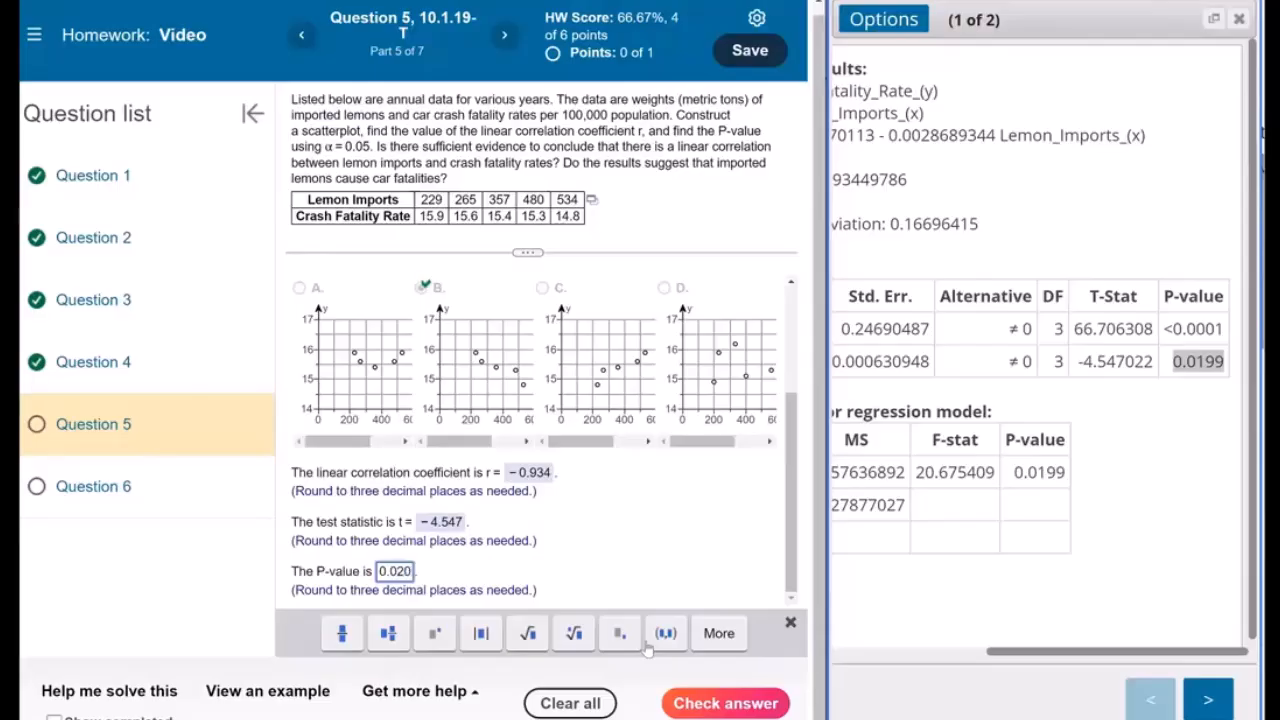
key(Return)
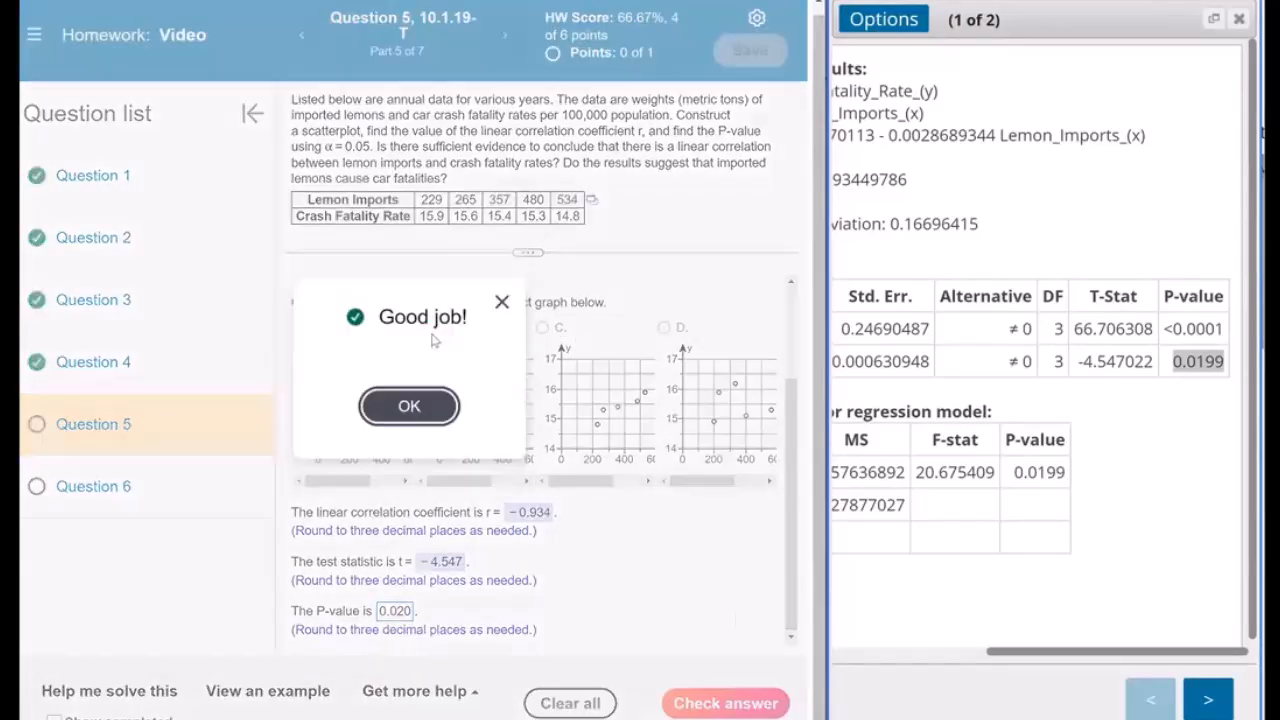
click(410, 405)
Complete the conclusion with "less" than the significance level and "is" sufficient evidence, and check the answer
click(466, 593)
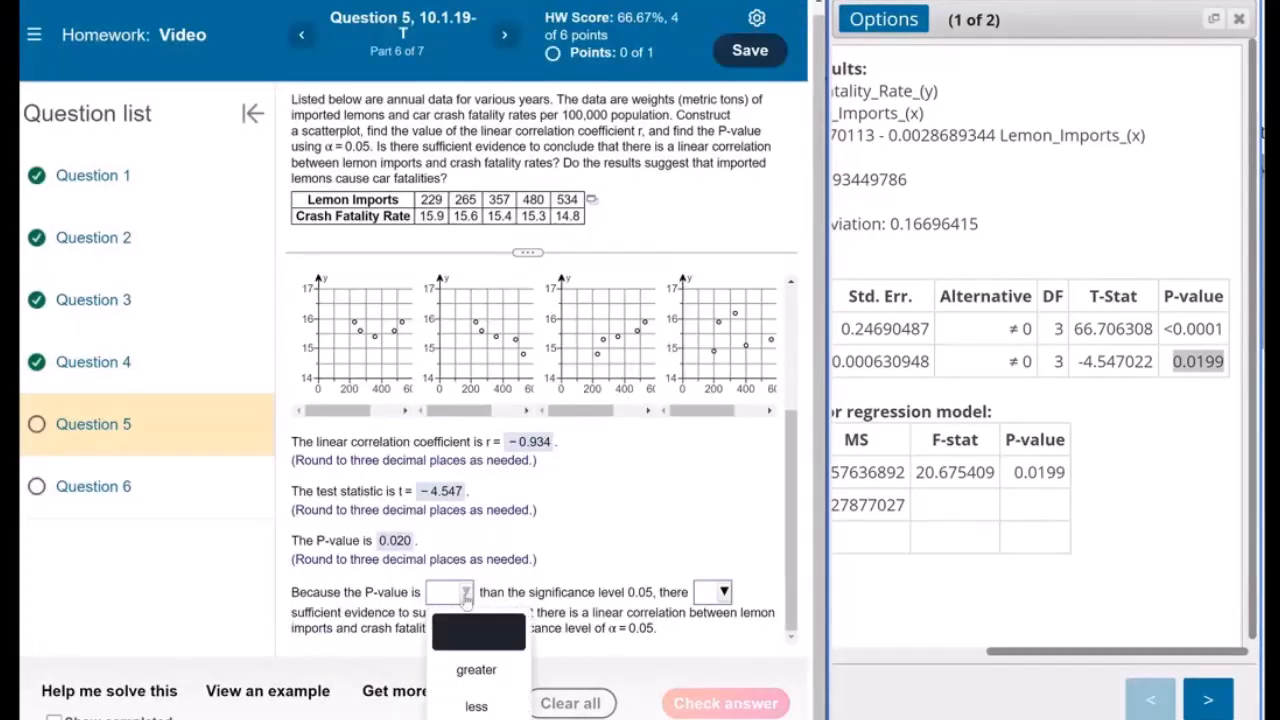
click(476, 706)
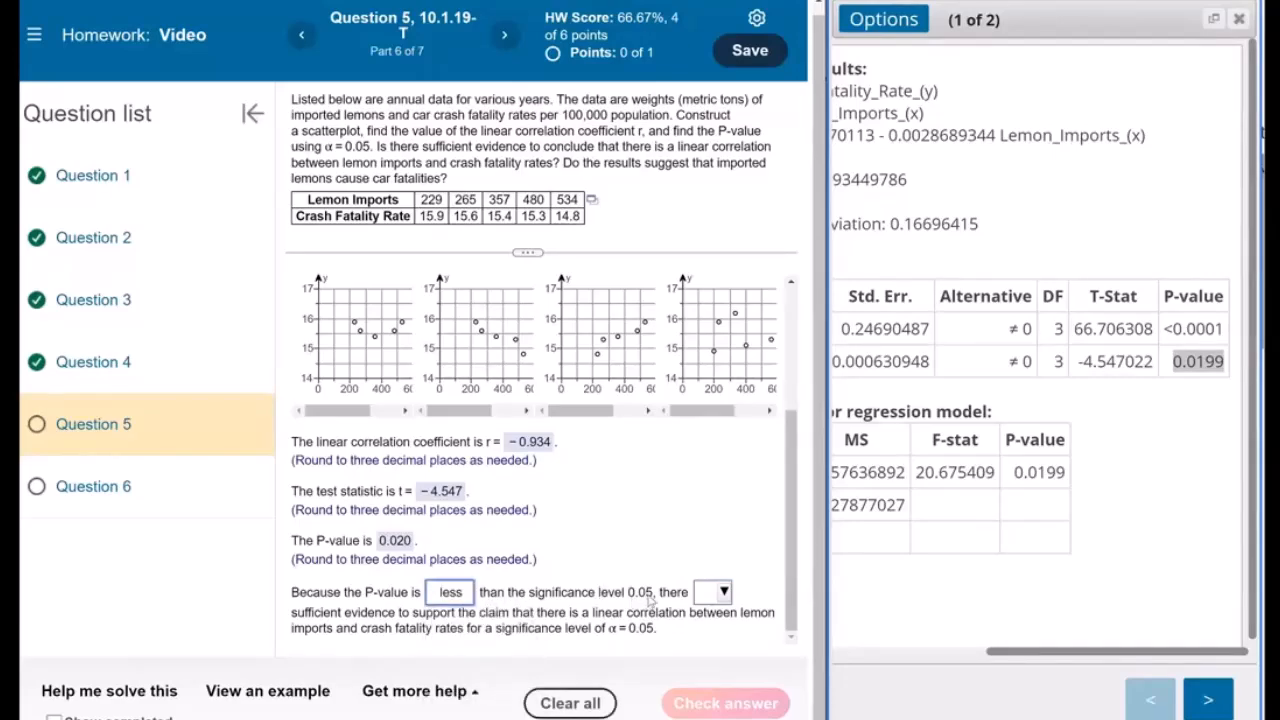
click(705, 598)
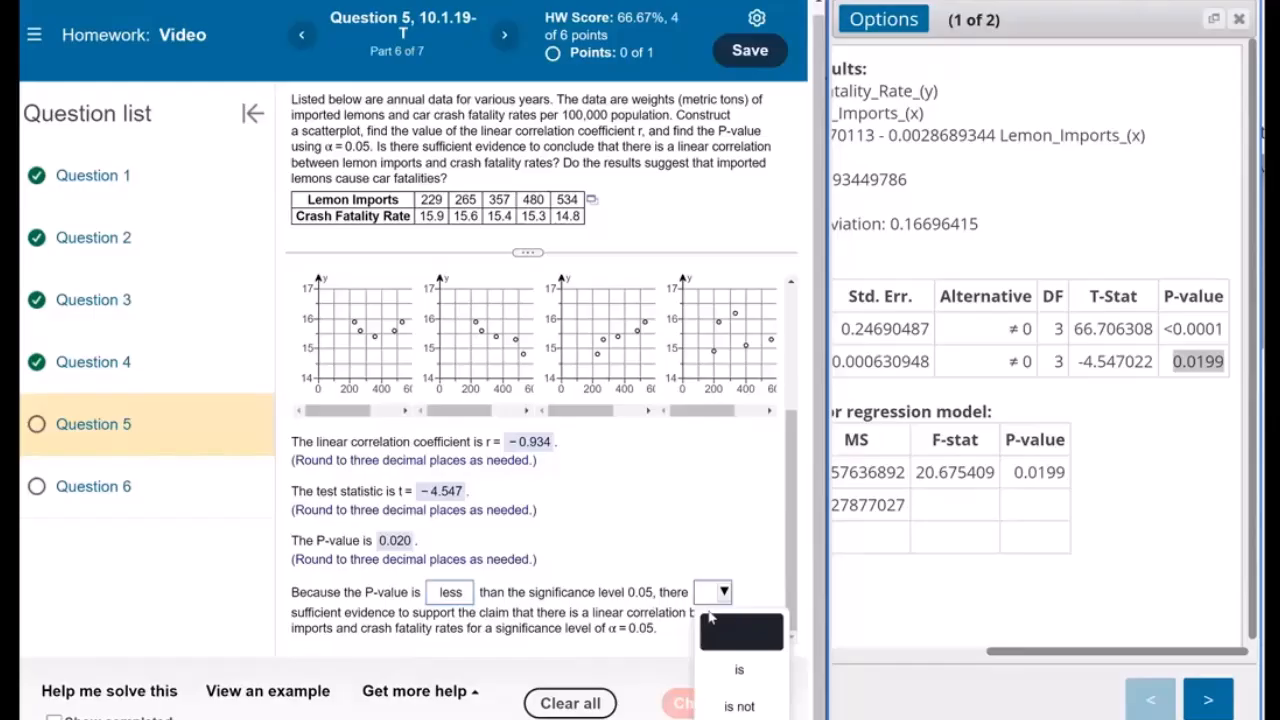
click(735, 682)
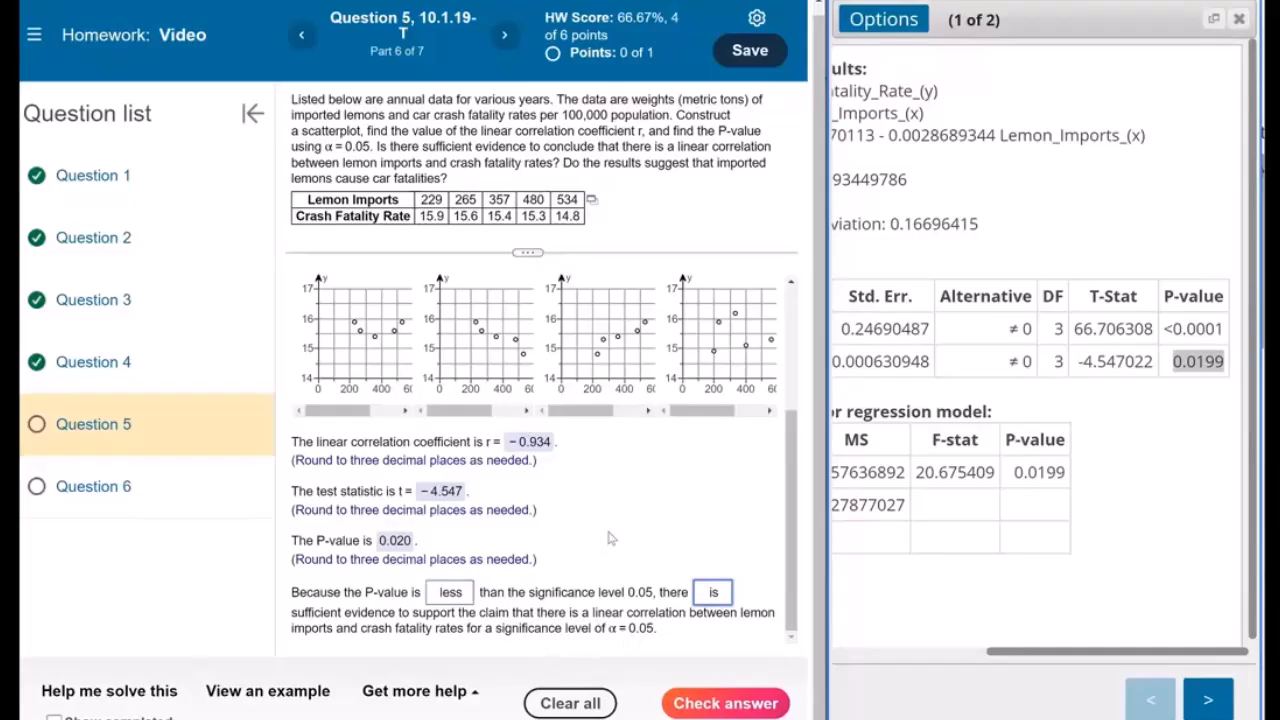
click(735, 704)
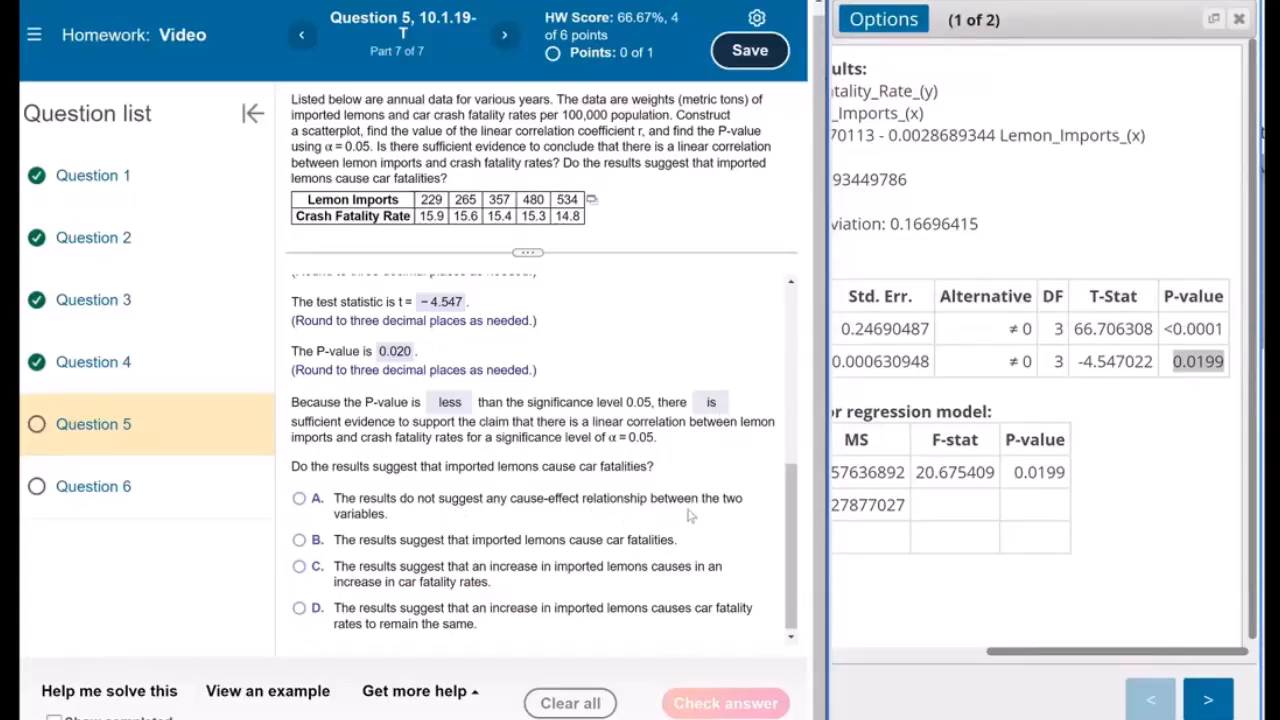
Answer the lemon imports causation part with option A, no cause-effect relationship between the two variables, and check it
click(300, 499)
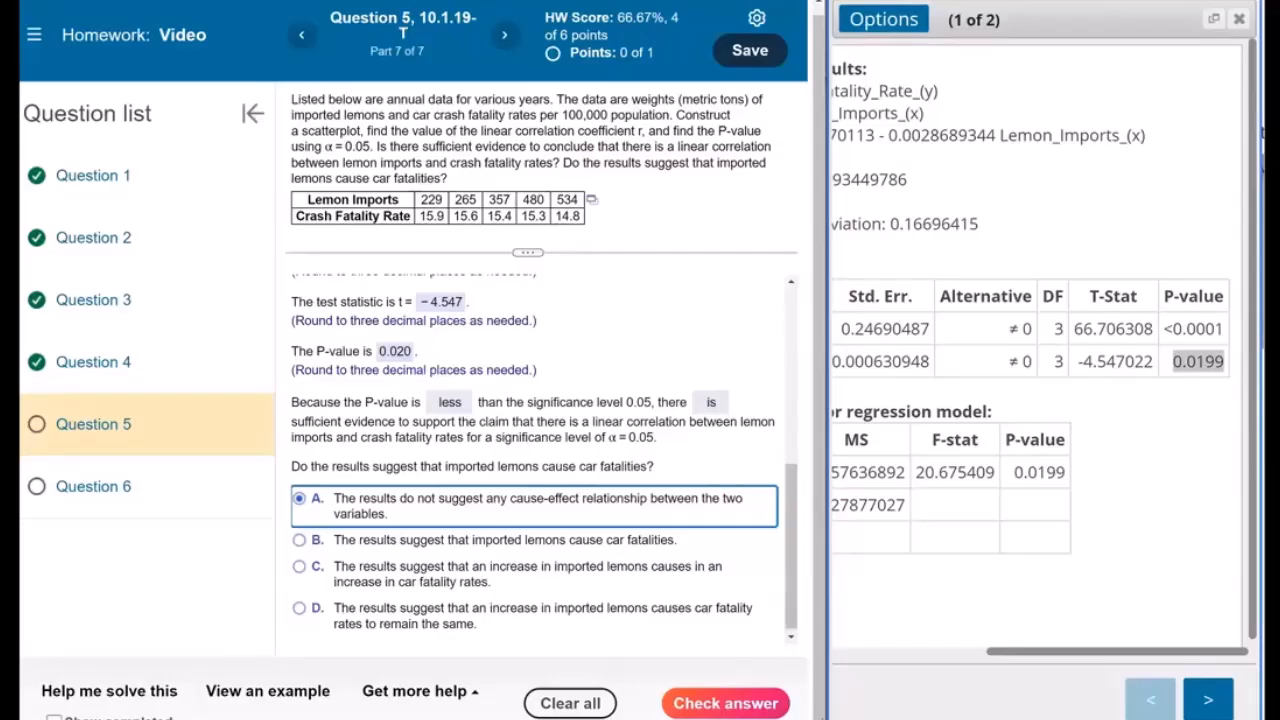
click(716, 703)
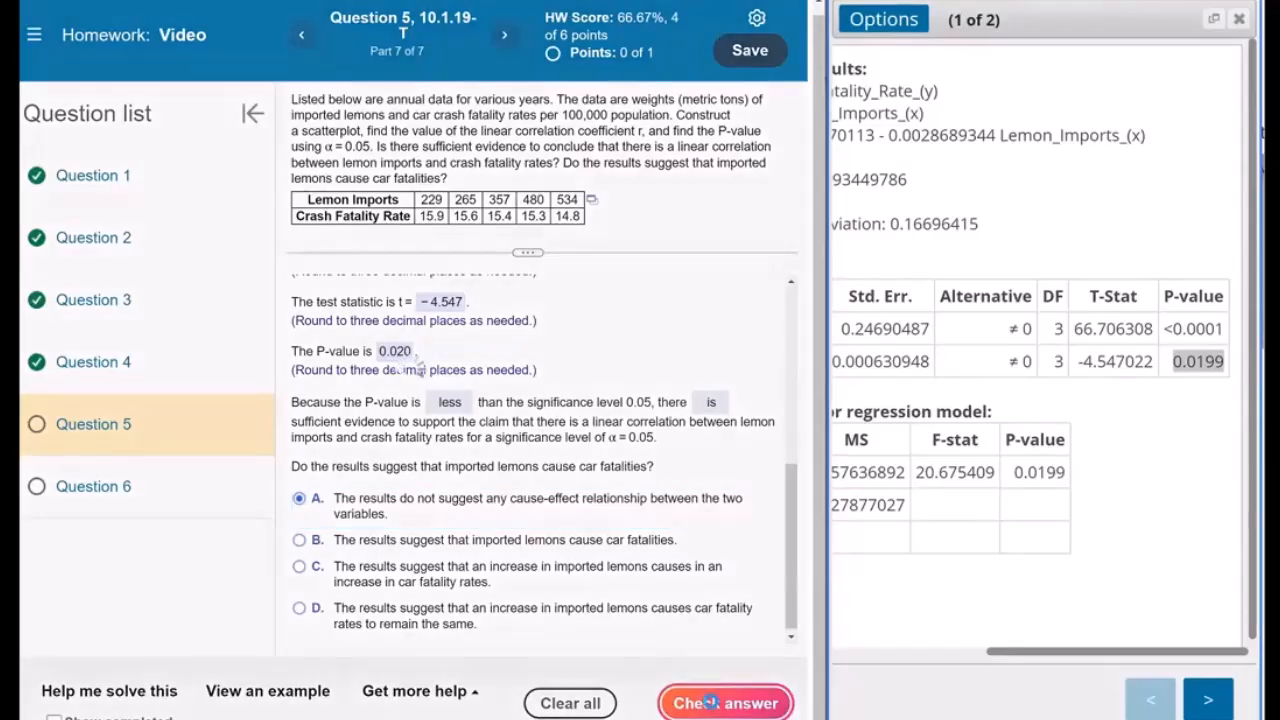